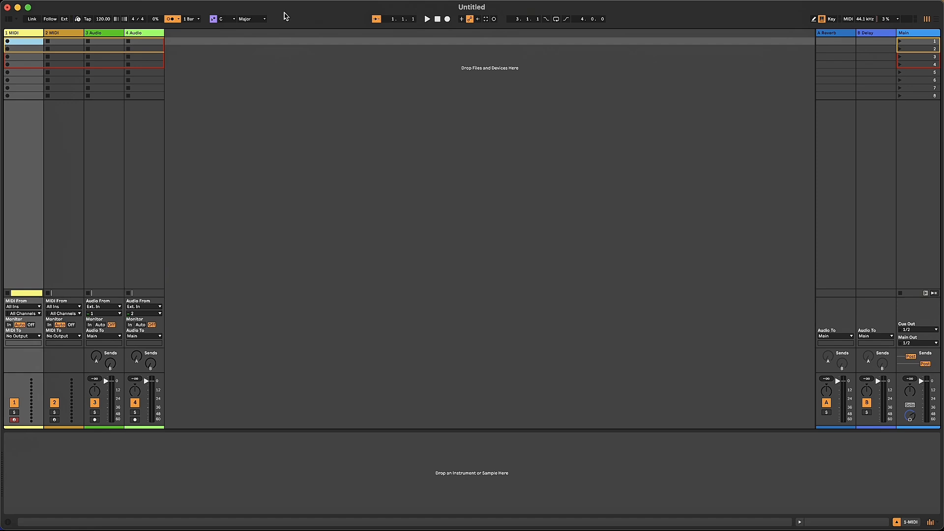
Turn off the metronome and delete both audio tracks, 3 Audio and 4 Audio, leaving the two MIDI tracks.
left_click(170, 20)
left_click(106, 33)
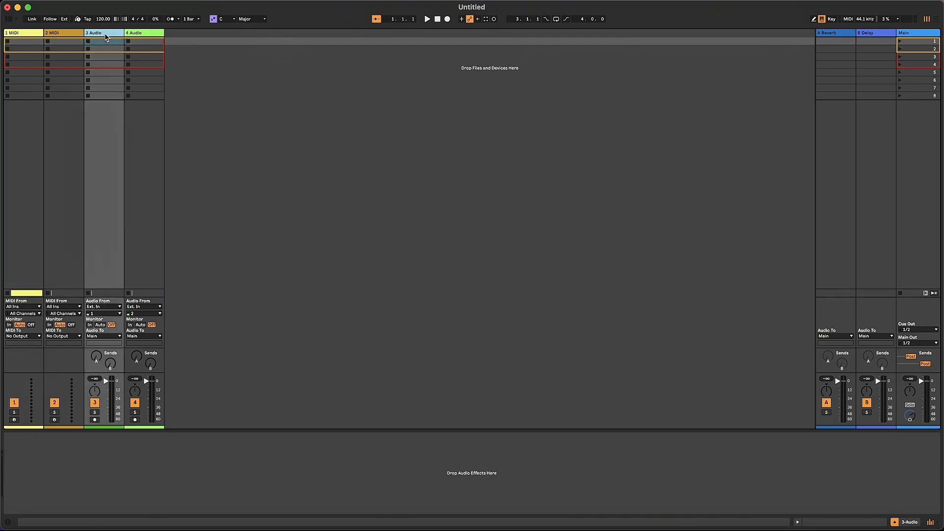
right_click(106, 37)
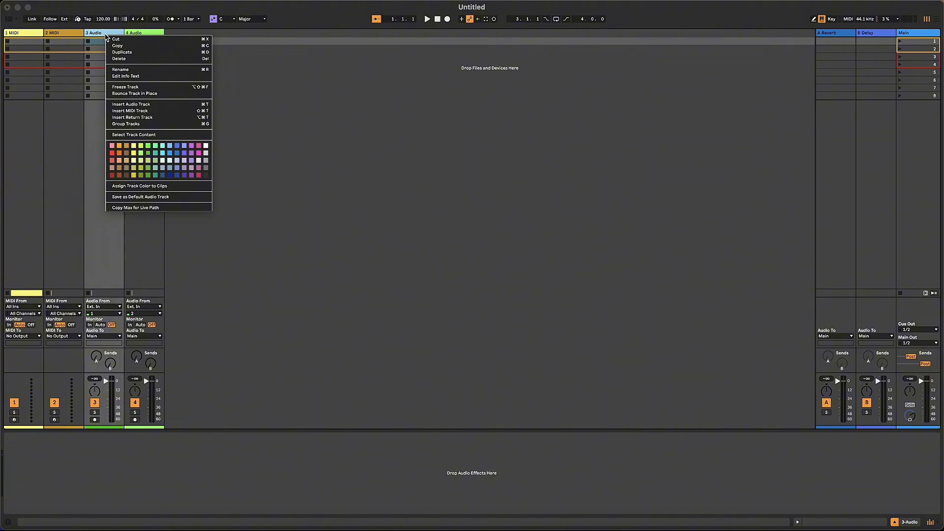
left_click(136, 59)
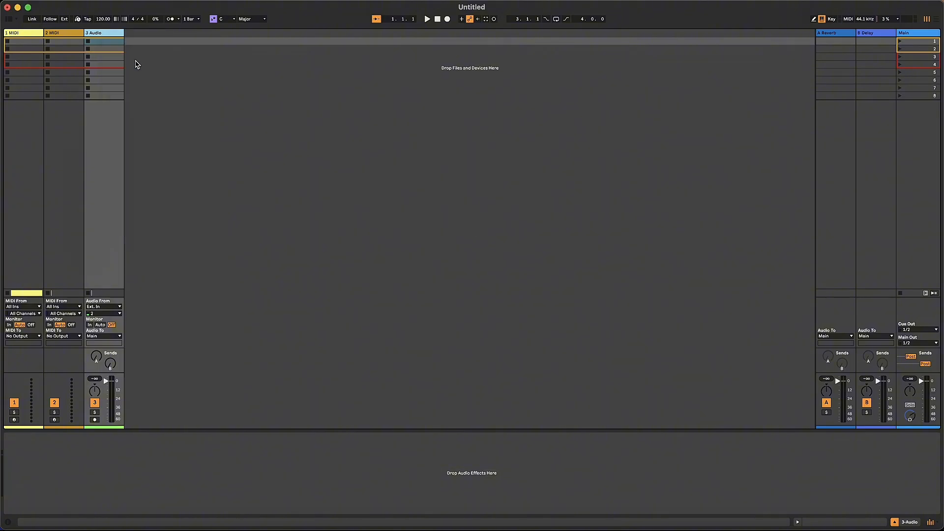
right_click(109, 37)
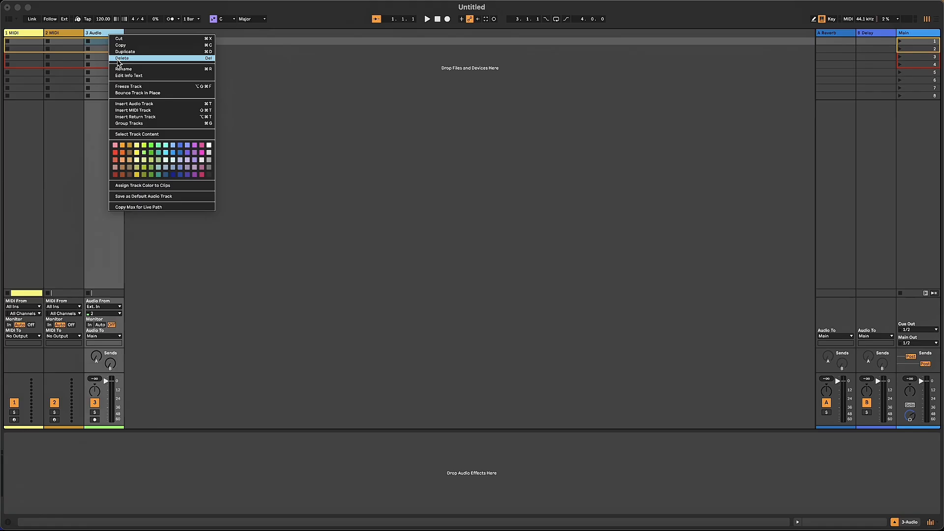
left_click(118, 59)
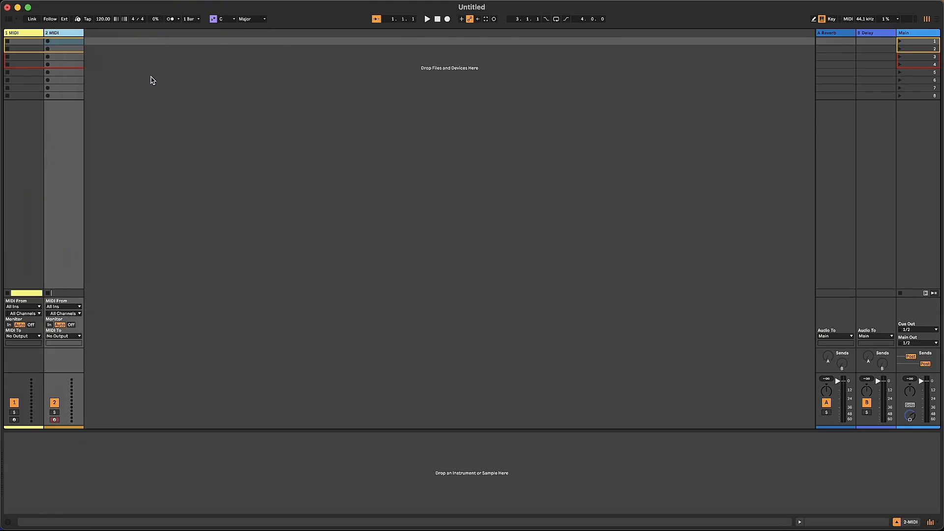
Load the PlugInGuru Unify2 plug-in onto the 1 MIDI track, hide the browser and move the plug-in window closer to the tracks.
left_click(26, 33)
left_click(73, 36)
left_click(9, 21)
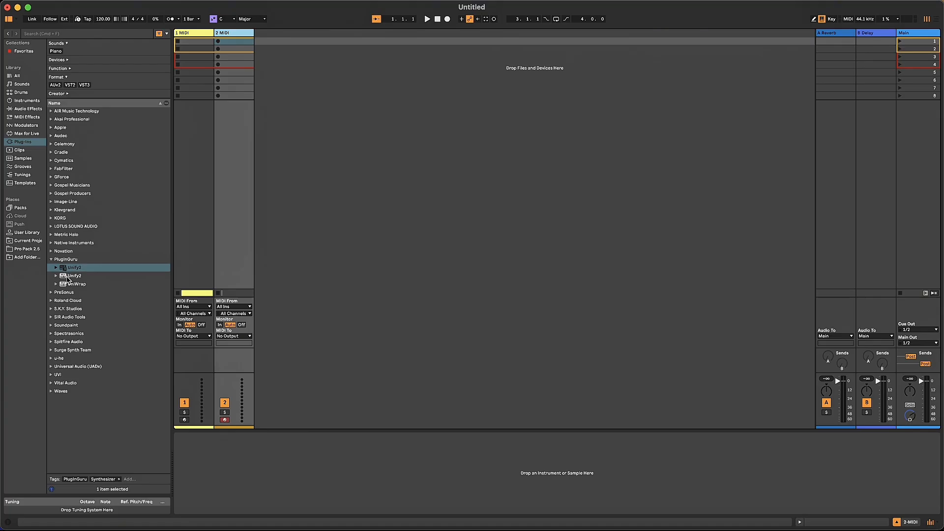
left_click(66, 271)
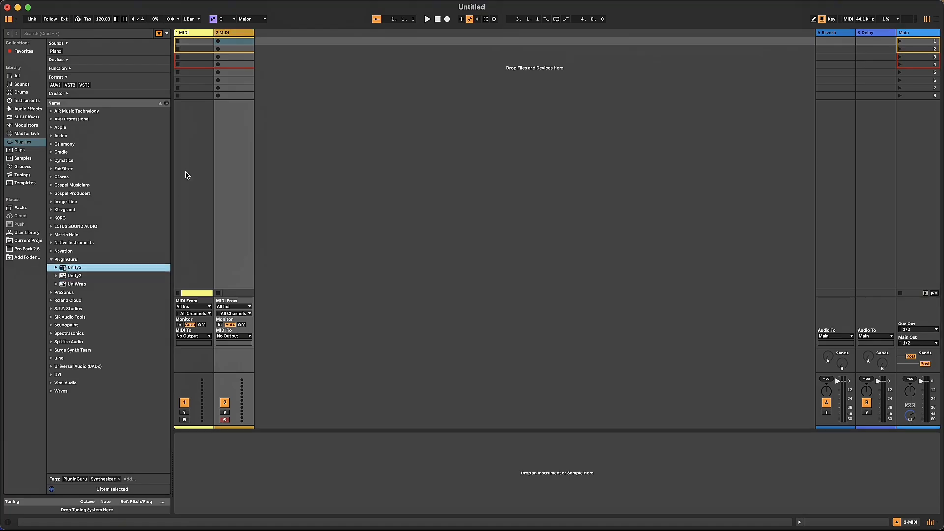
left_click(194, 37)
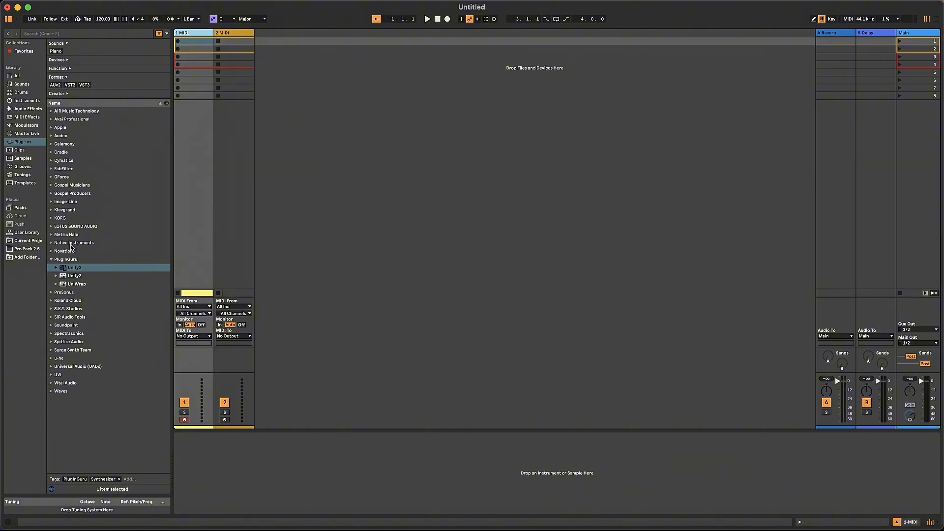
left_click(62, 270)
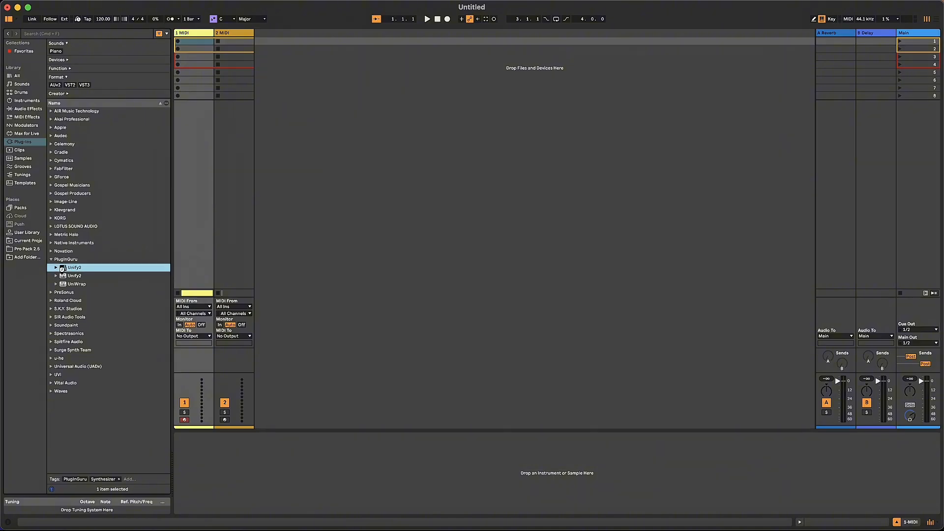
double_click(62, 270)
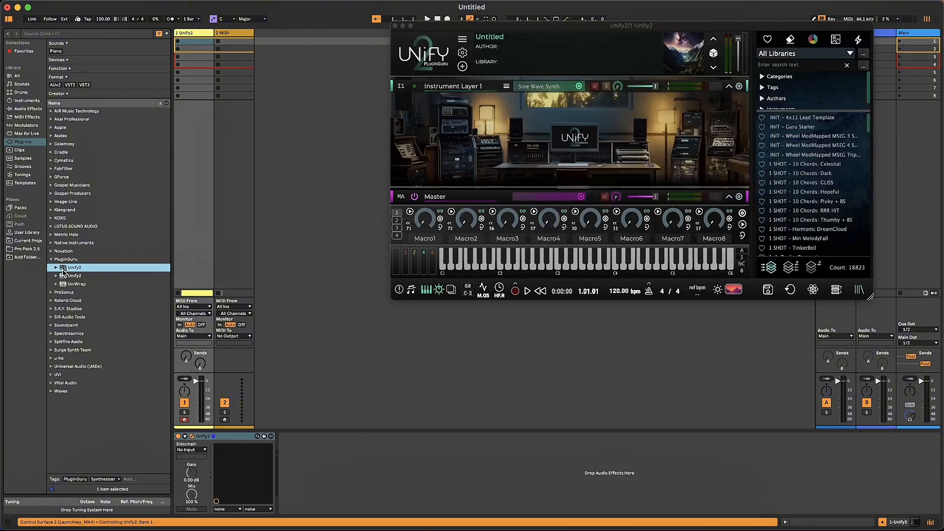
left_click(11, 19)
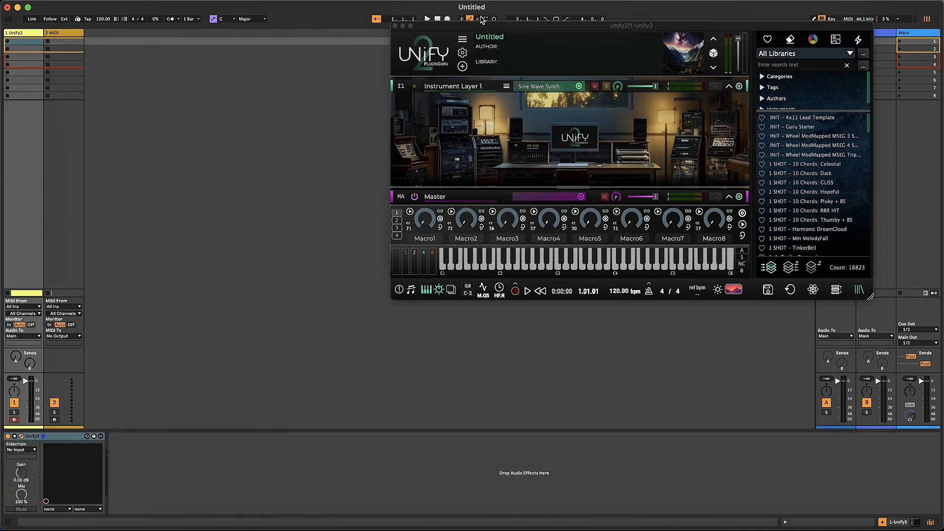
left_click_drag(527, 32, 312, 47)
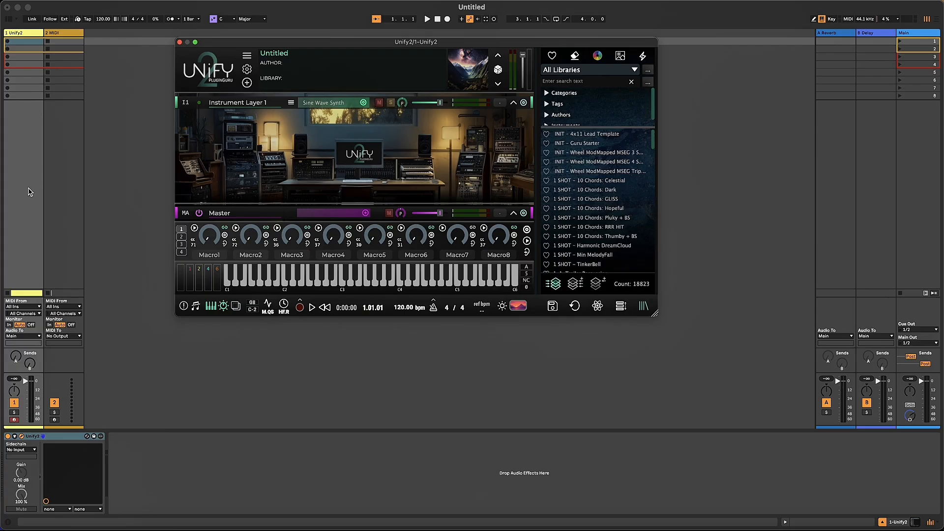
Filter Unify's patches to favorites in the Unify Standard Library and load TEMPLATE - 04 MIDI CHANNEL.
left_click(638, 73)
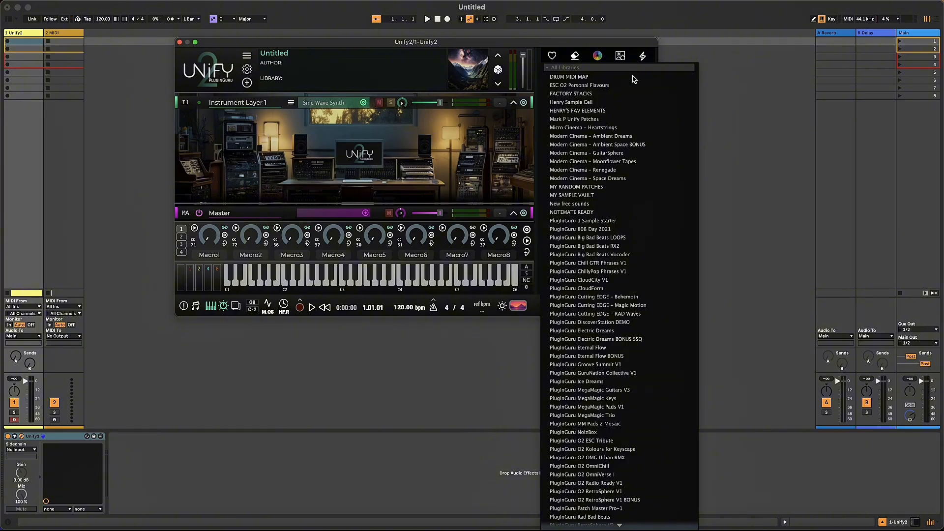
mouse_move(620, 525)
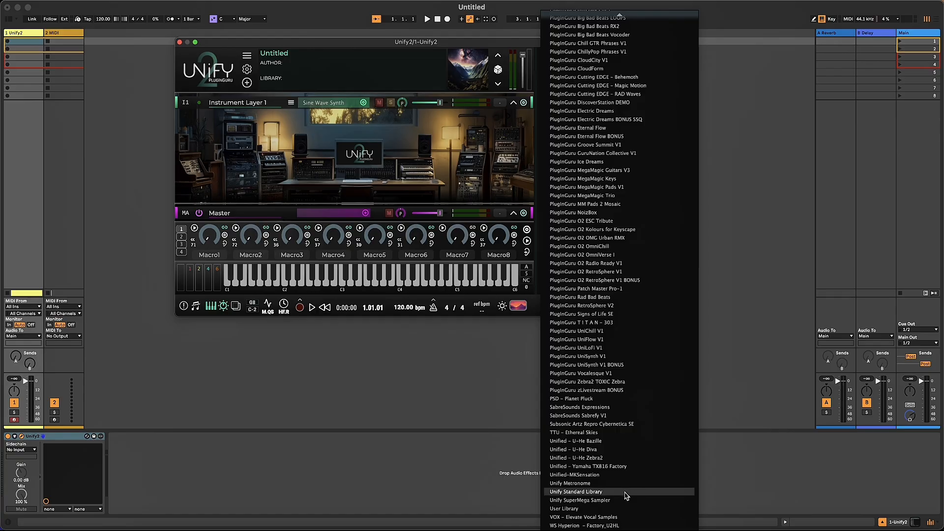
left_click(627, 493)
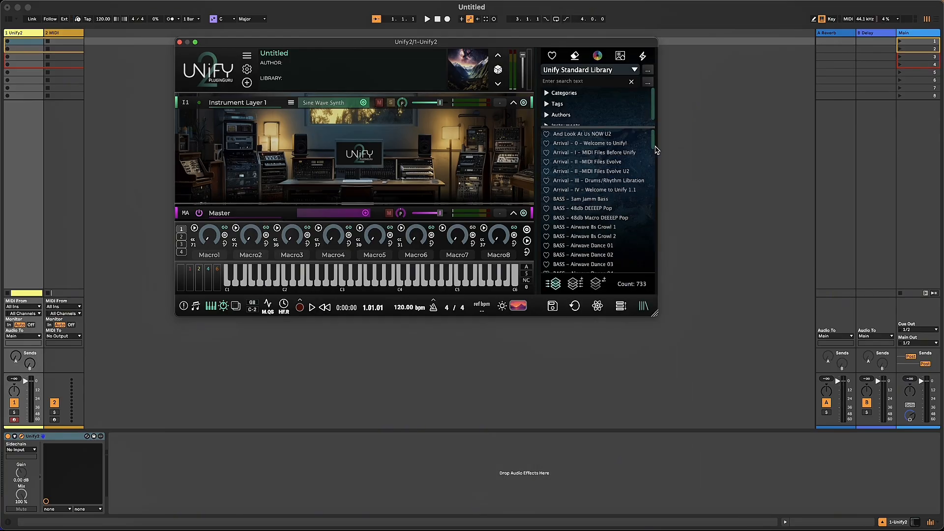
left_click_drag(651, 146, 657, 258)
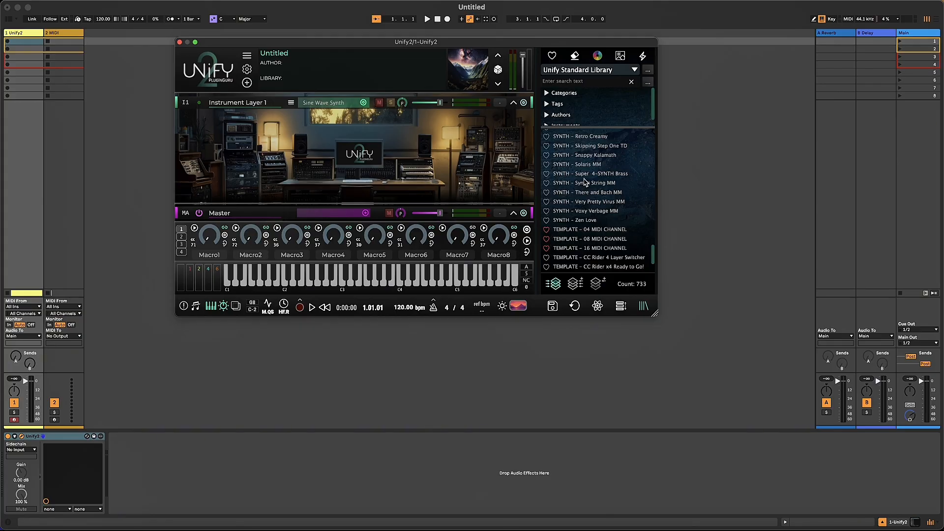
left_click(552, 57)
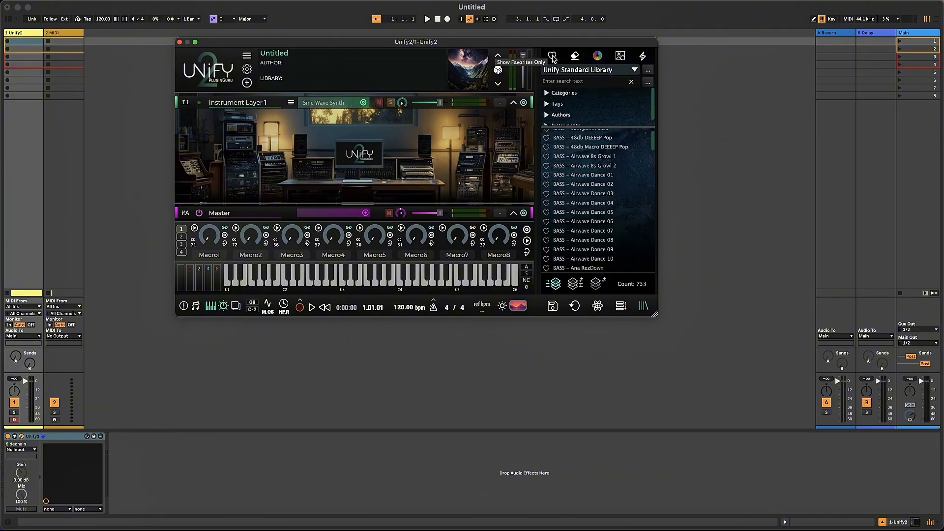
left_click(553, 57)
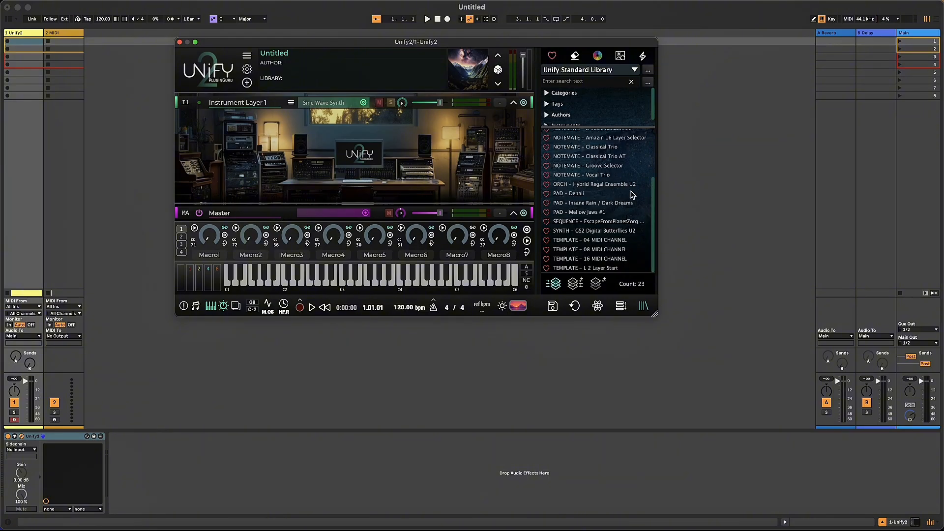
left_click(584, 243)
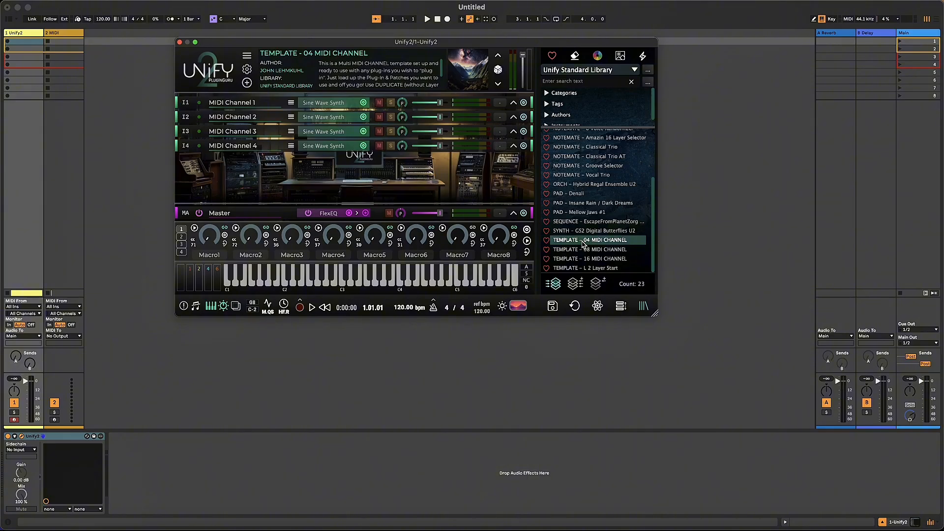
Hide Unify's macro knobs and keyboard, expand all four MIDI channel layers and move the plug-in window away from the tracks.
left_click(222, 307)
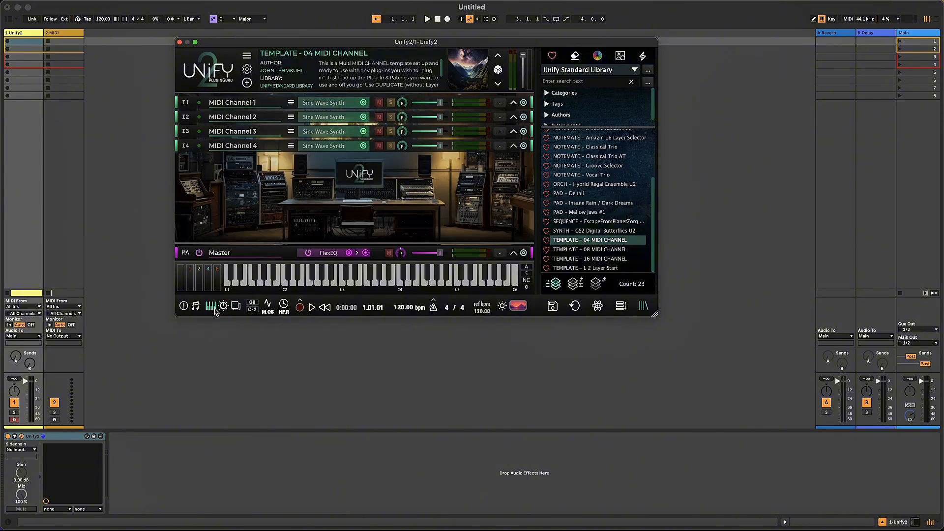
left_click(214, 309)
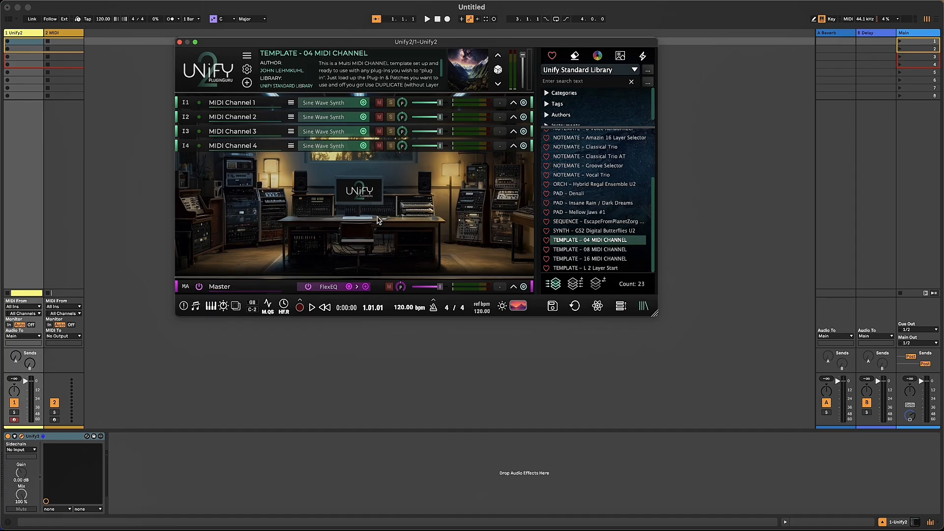
left_click(513, 104)
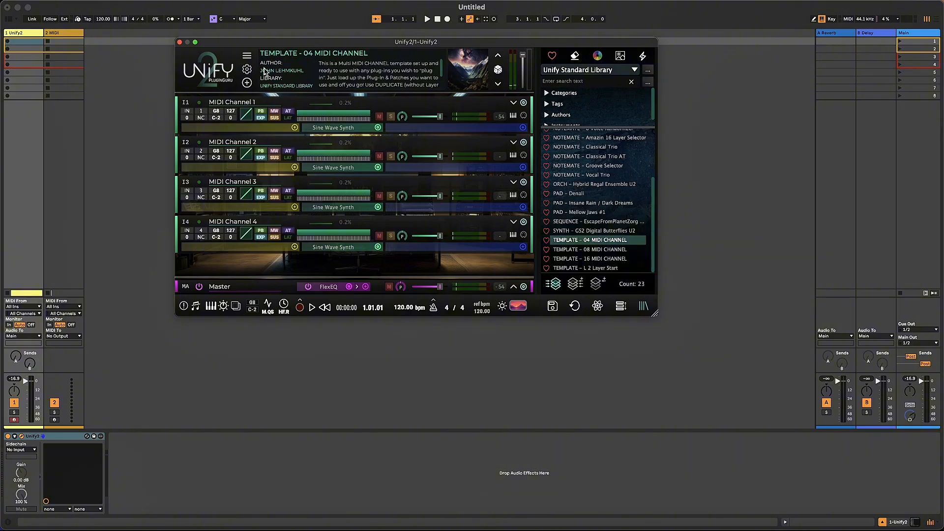
left_click_drag(265, 44, 380, 40)
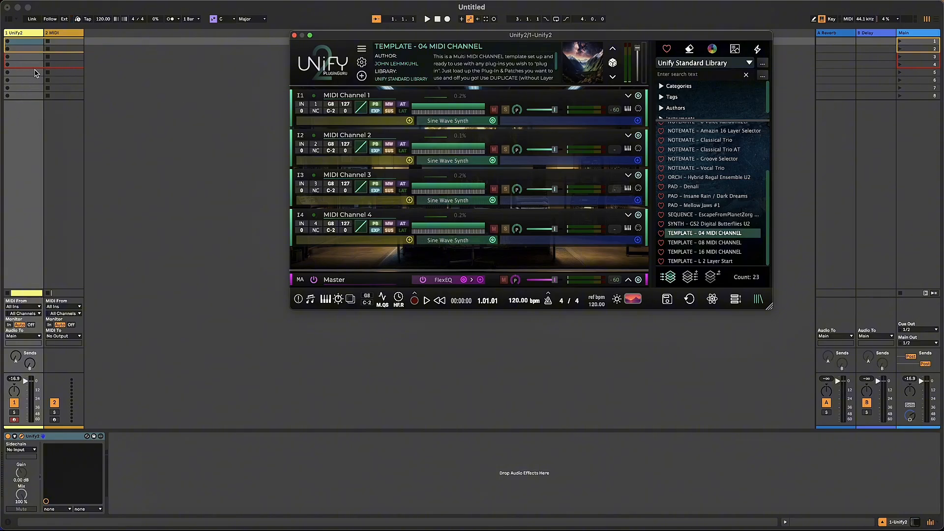
Insert two more MIDI tracks after the 2 MIDI track.
left_click(94, 38)
right_click(95, 37)
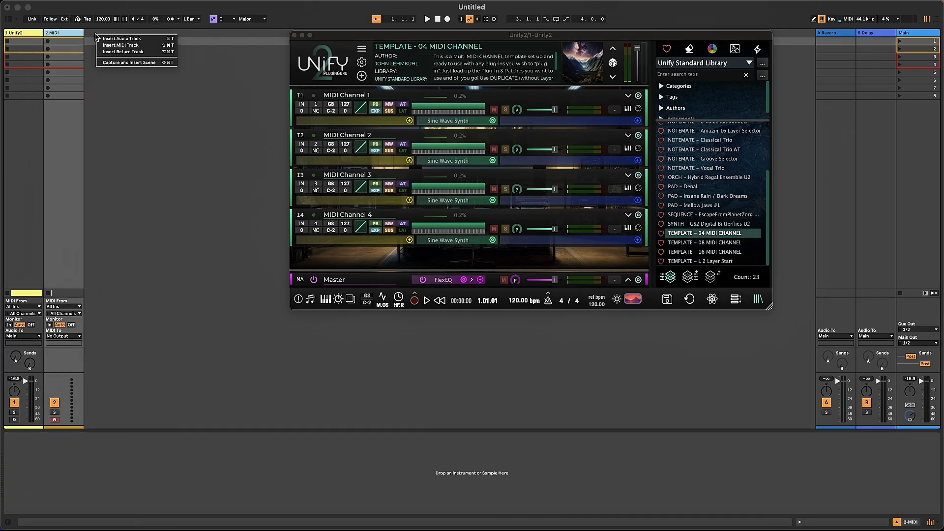
left_click(120, 45)
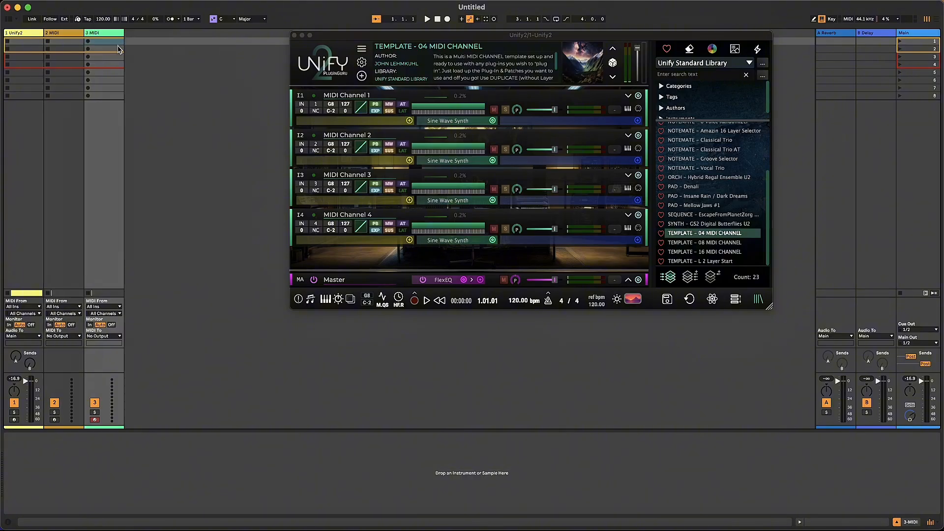
right_click(143, 39)
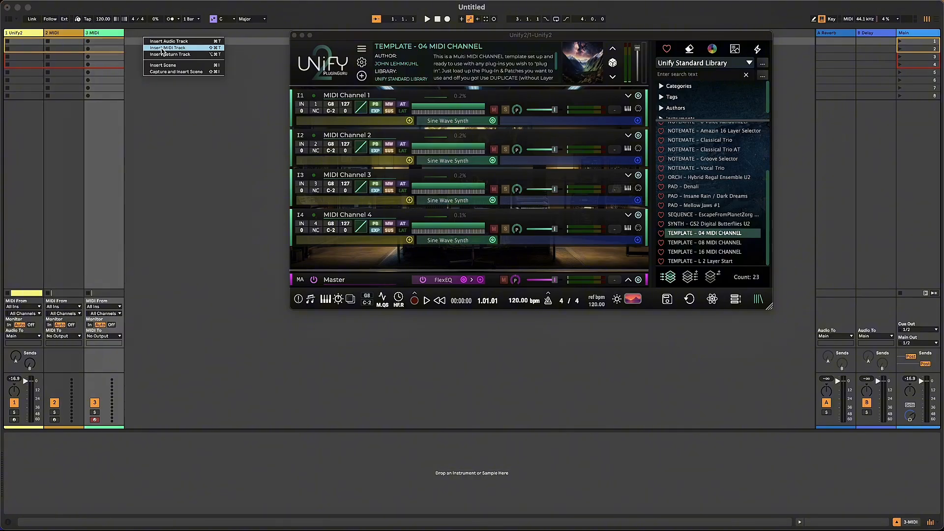
left_click(162, 49)
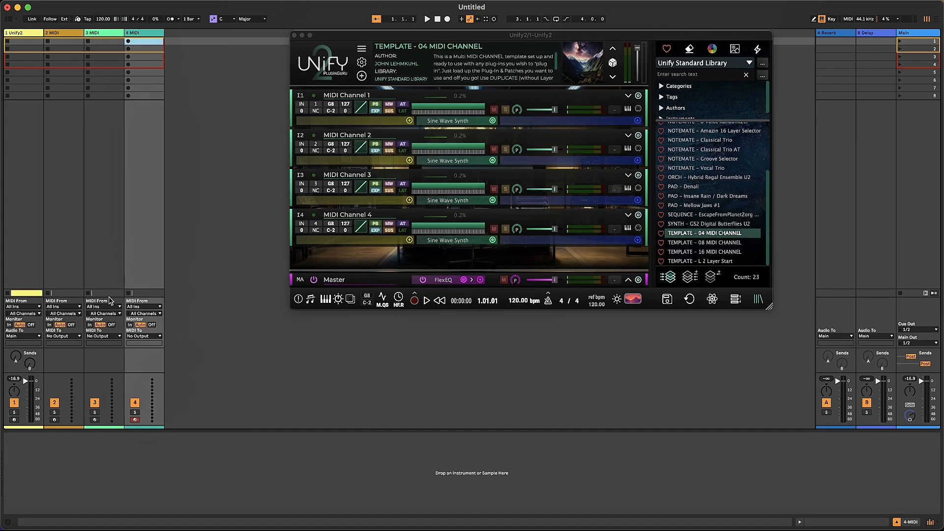
Route the MIDI output of tracks 2, 3 and 4 to 1-Unify2.
left_click(80, 337)
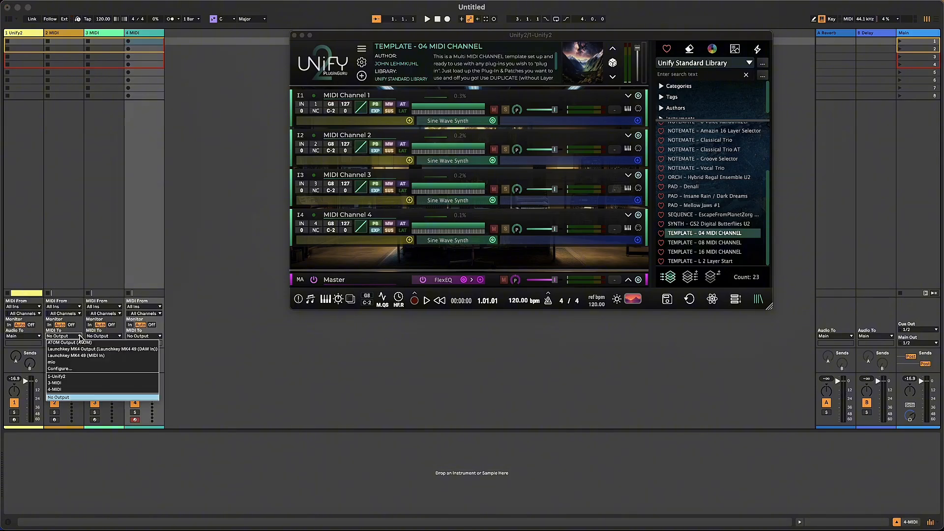
left_click(73, 377)
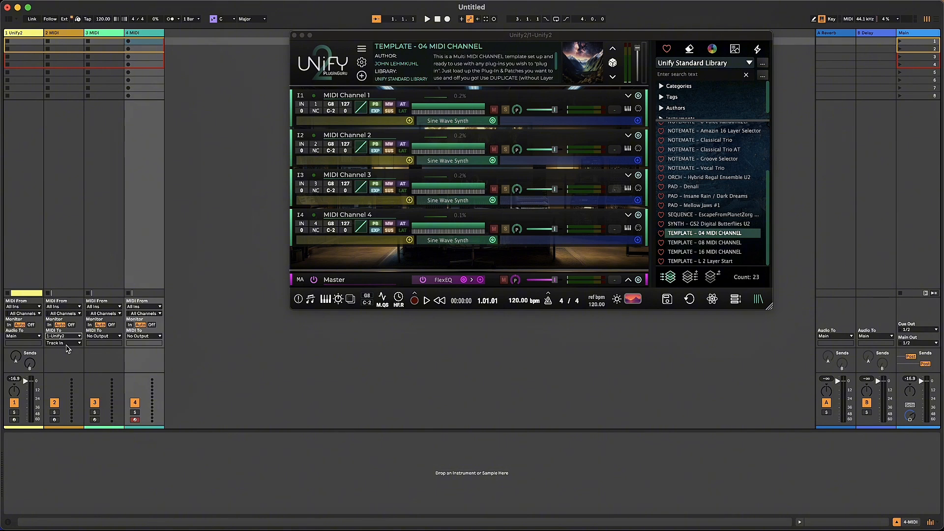
left_click(119, 336)
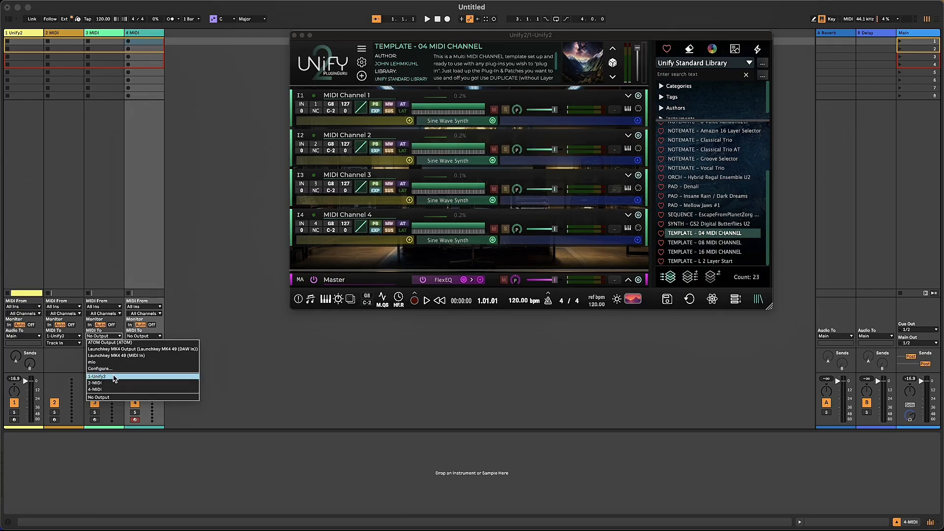
left_click(115, 378)
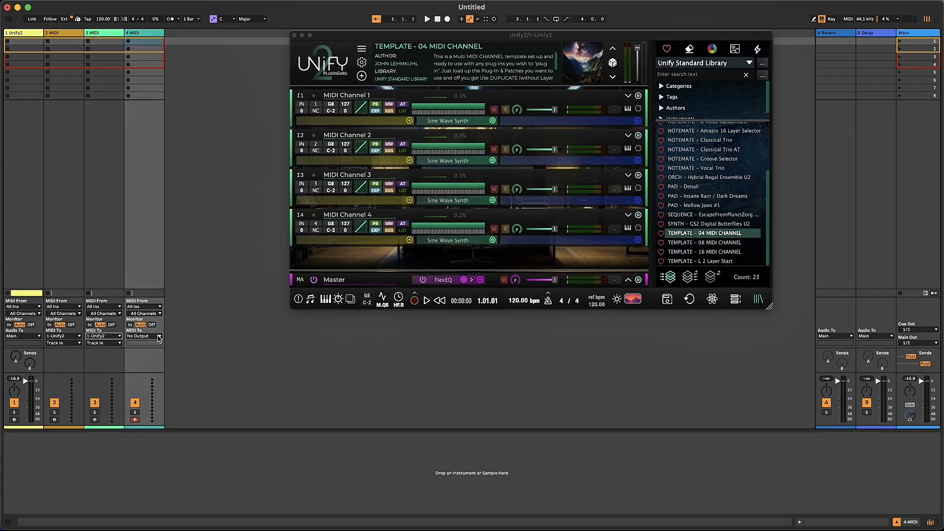
left_click(160, 337)
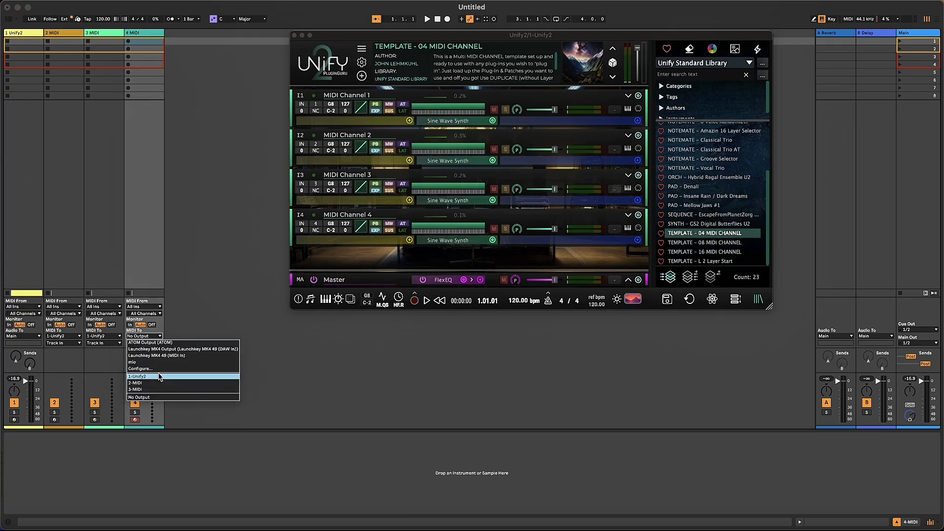
left_click(159, 377)
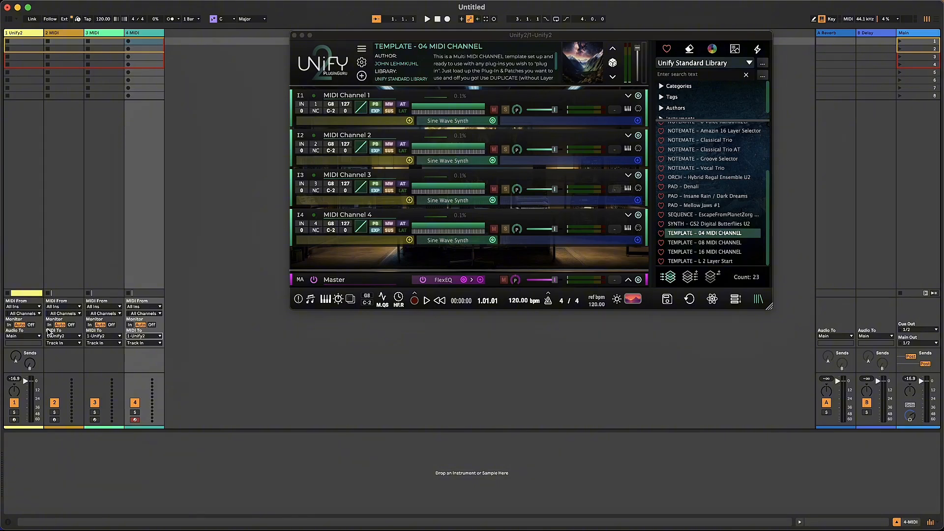
Select the 2 MIDI track and set its MIDI output channel to 2-Unify2.
left_click(29, 209)
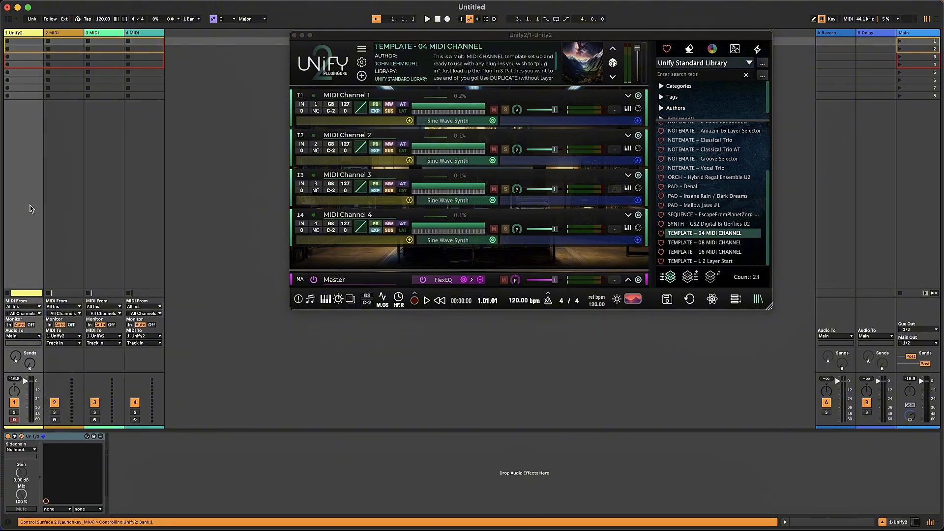
left_click(64, 234)
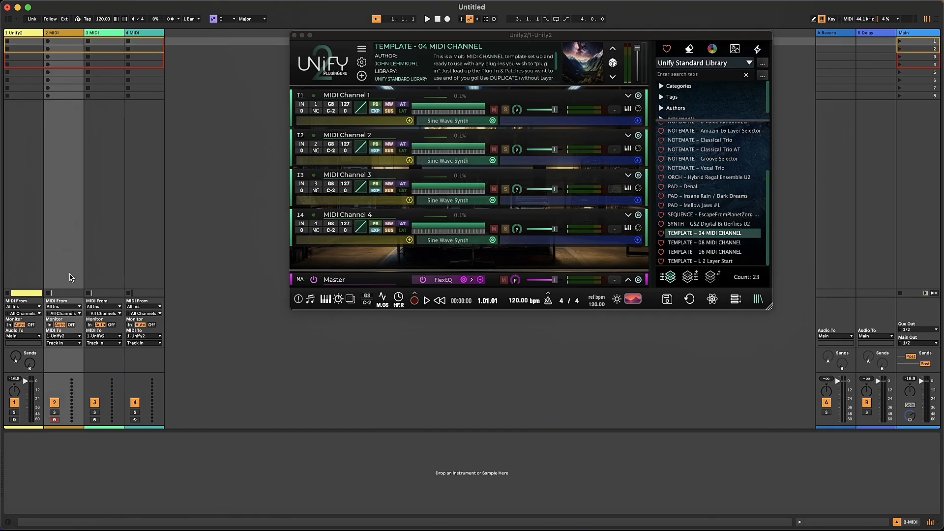
left_click(78, 343)
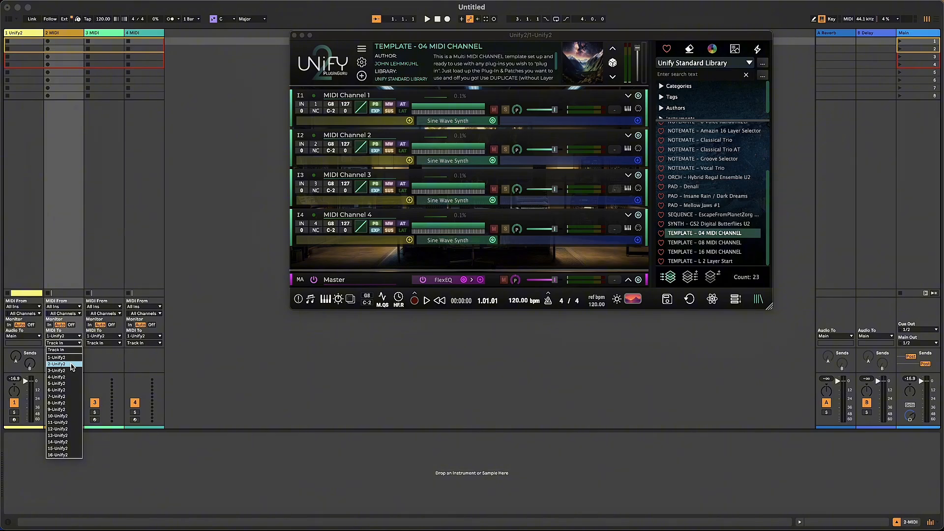
left_click(72, 365)
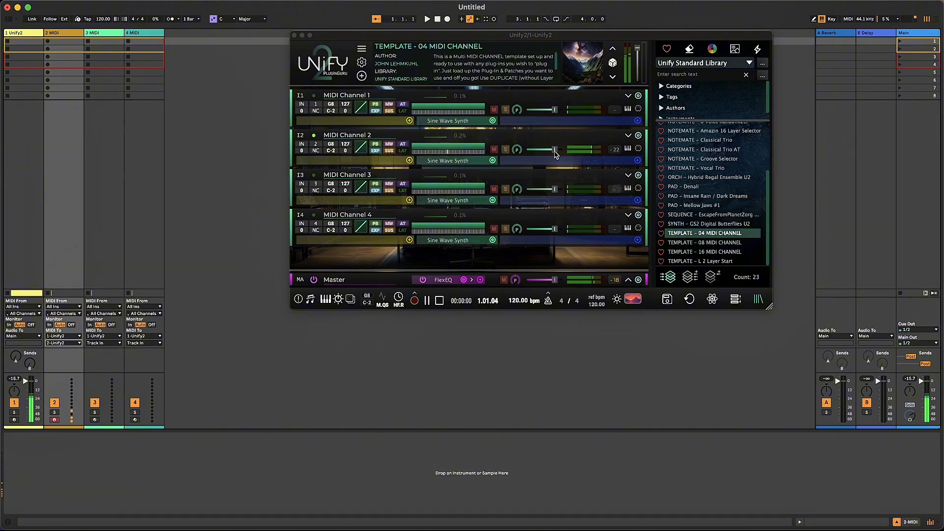
Set the 3 MIDI track's output channel to 3-Unify2 and arm that track.
left_click(119, 344)
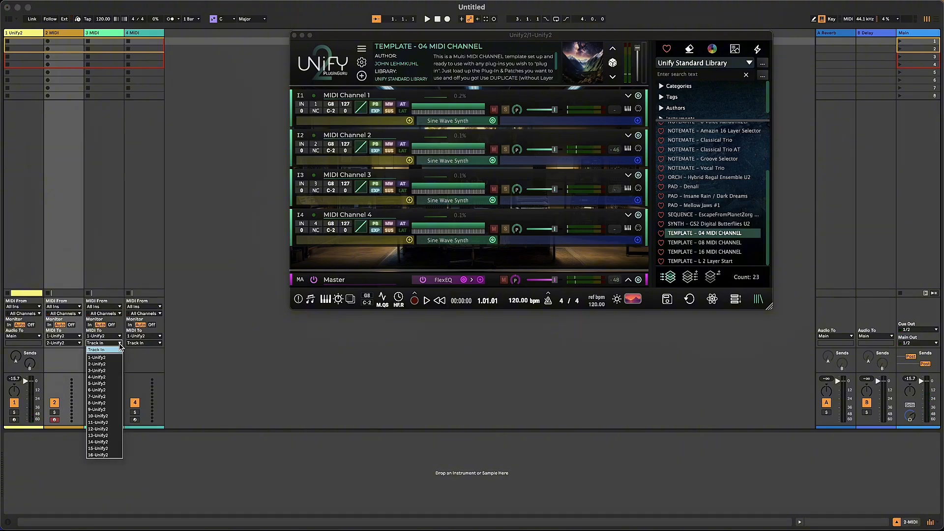
left_click(117, 371)
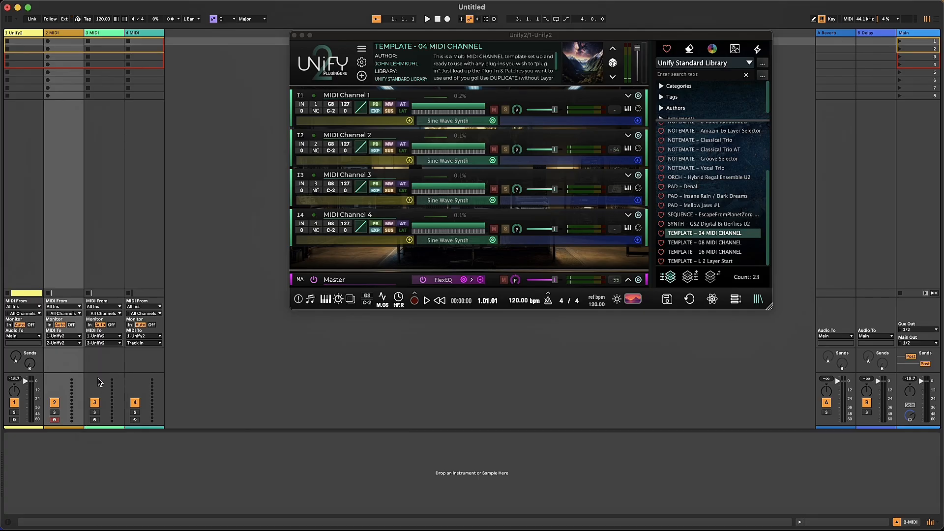
left_click(95, 420)
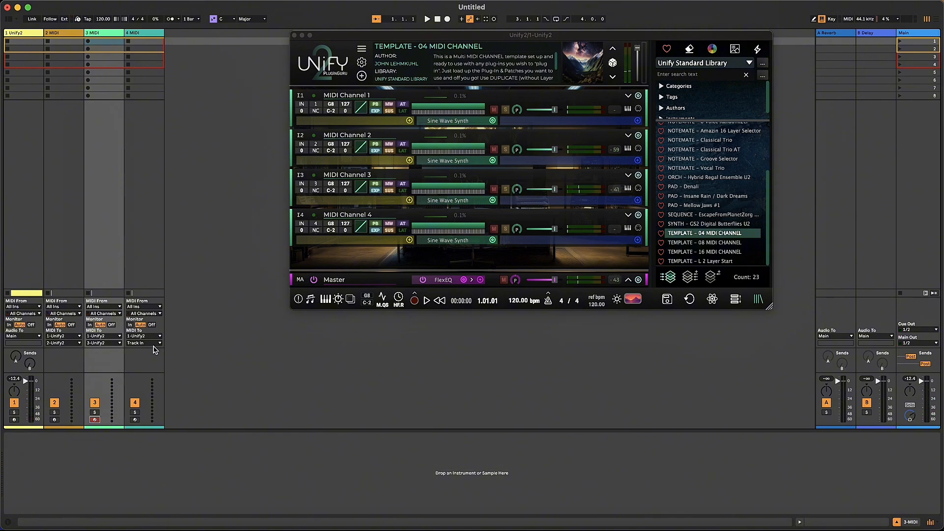
Set the 4 MIDI track's output channel to 4-Unify2 and arm that track.
left_click(160, 344)
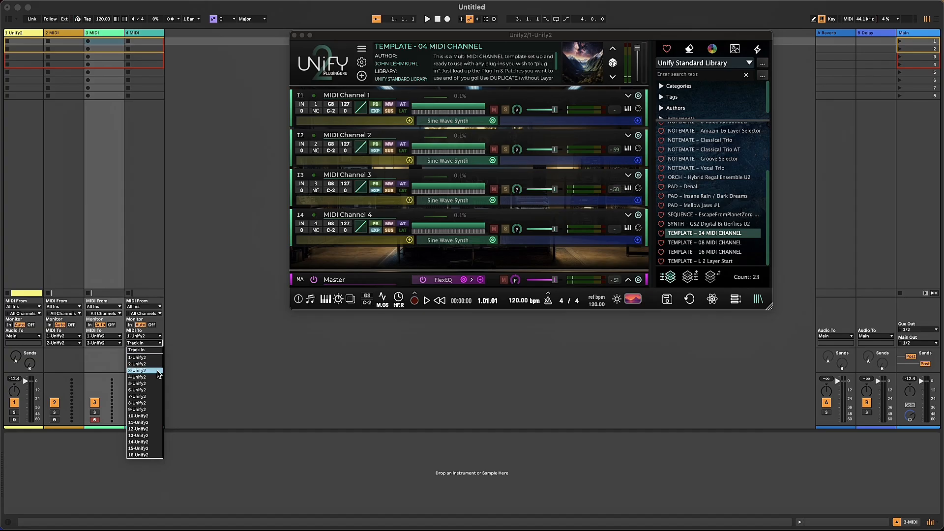
left_click(158, 378)
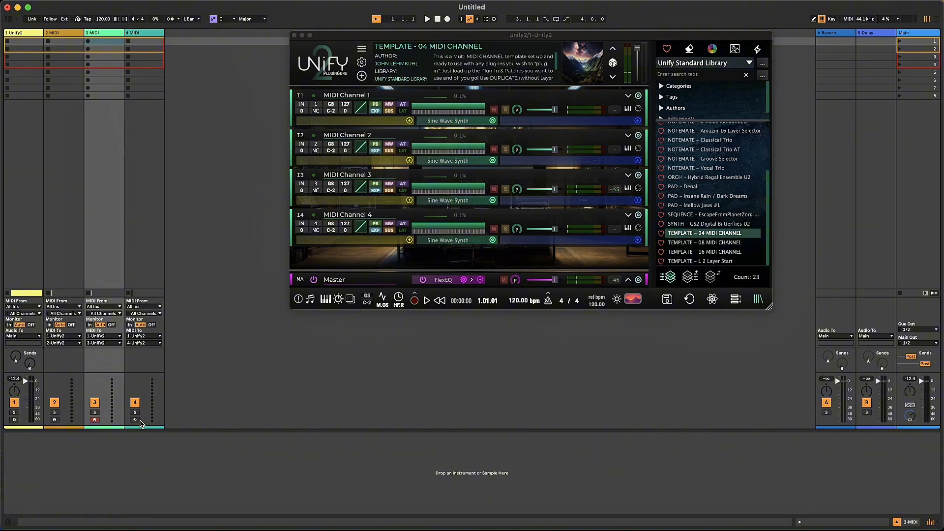
left_click(136, 421)
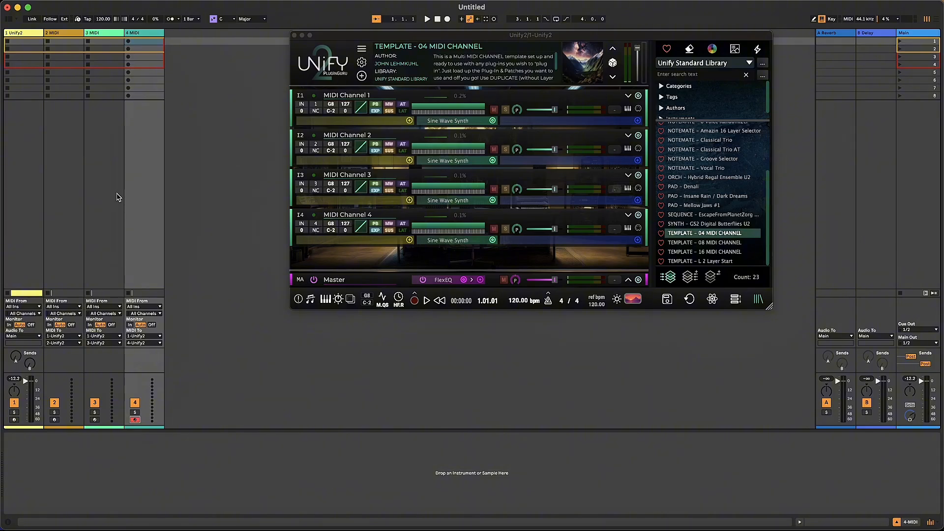
Swap the Sine Wave Synth on Unify's MIDI Channel 1 layer for the built-in Unify2 instrument and reposition its window.
left_click(32, 211)
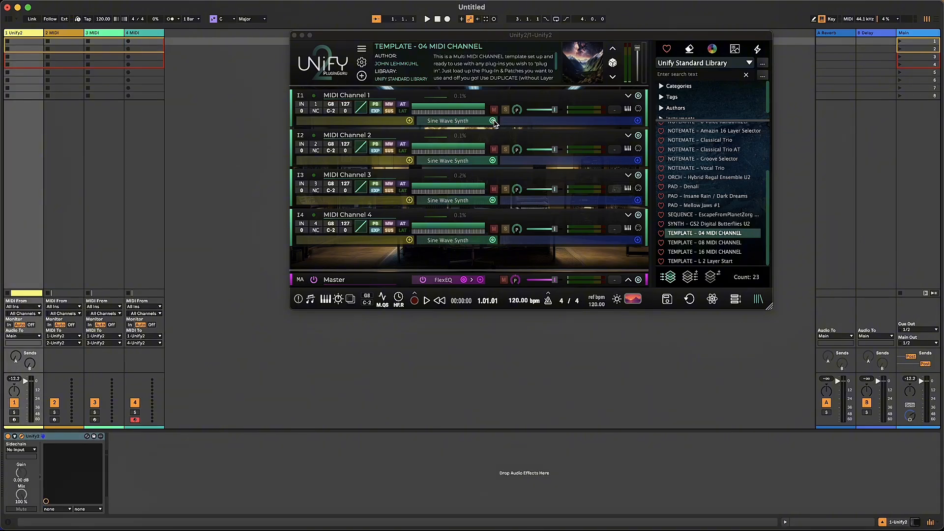
left_click(493, 121)
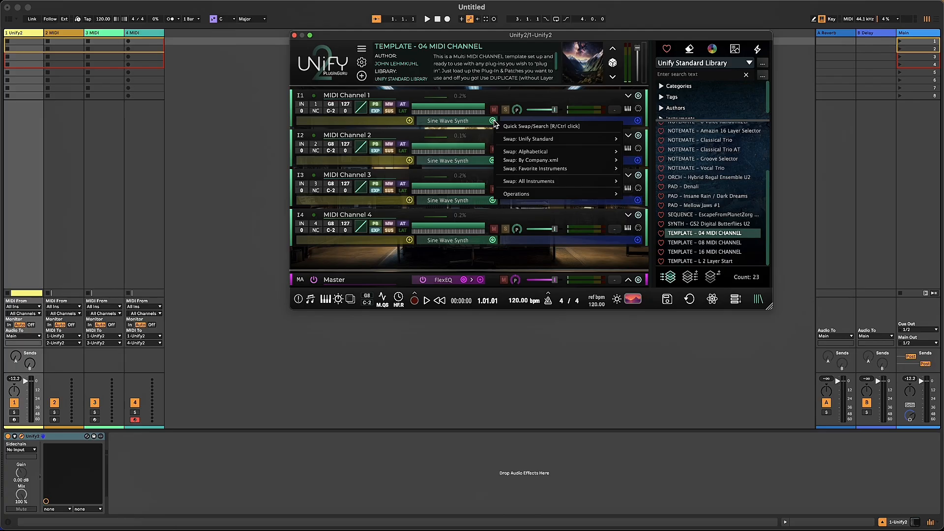
mouse_move(517, 142)
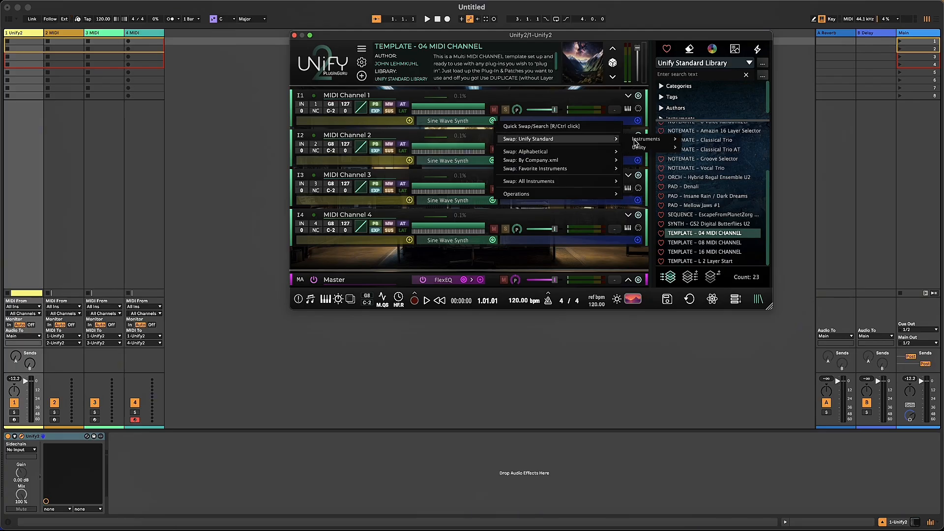
mouse_move(654, 143)
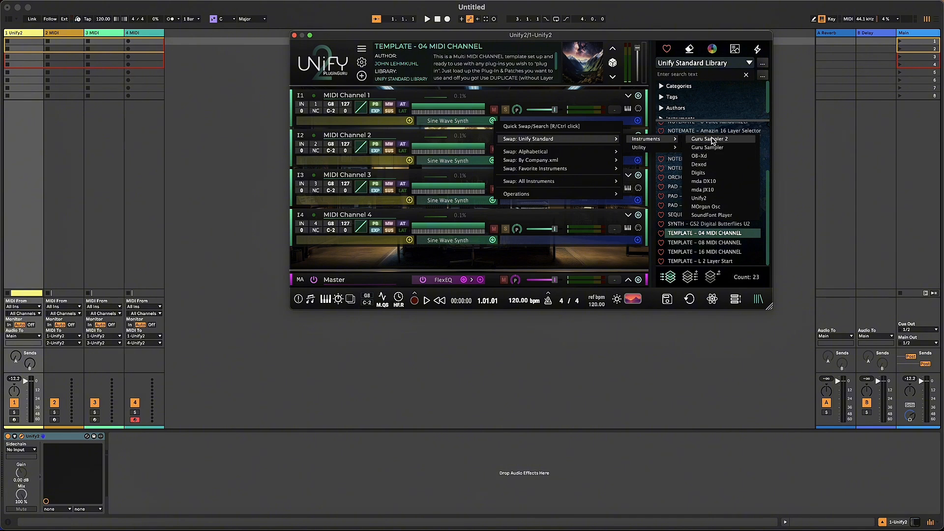
left_click(719, 198)
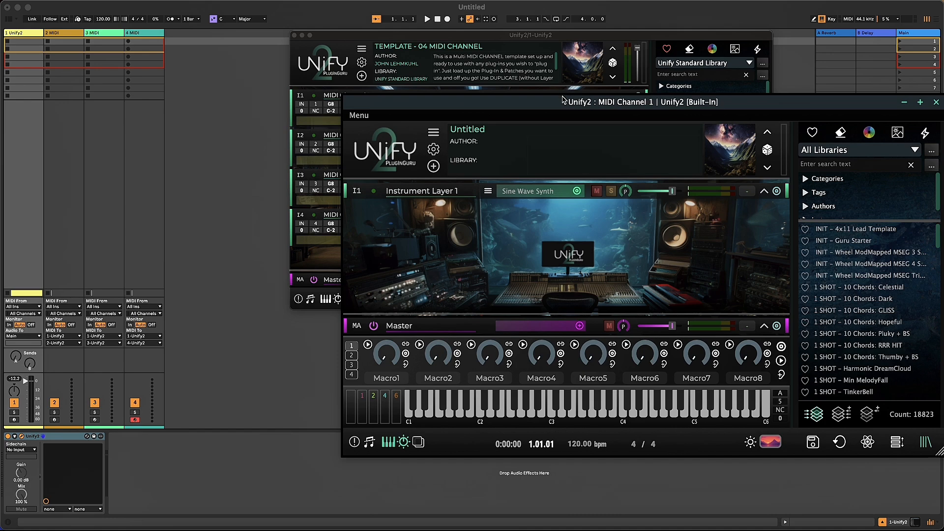
left_click_drag(555, 107, 417, 58)
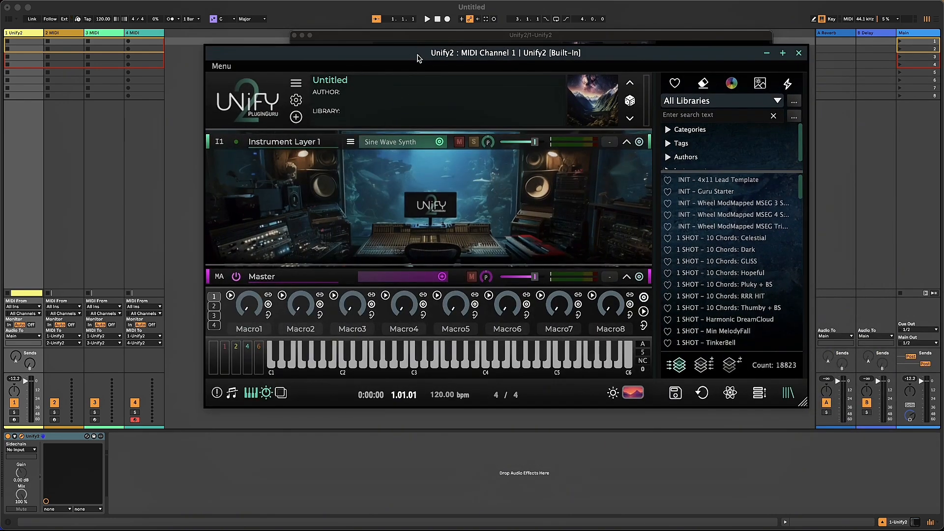
Load KEY - Classic Wurly from the Unify Standard Library into Channel 1's nested Unify2, disarm track 4 and close the nested window.
left_click(779, 102)
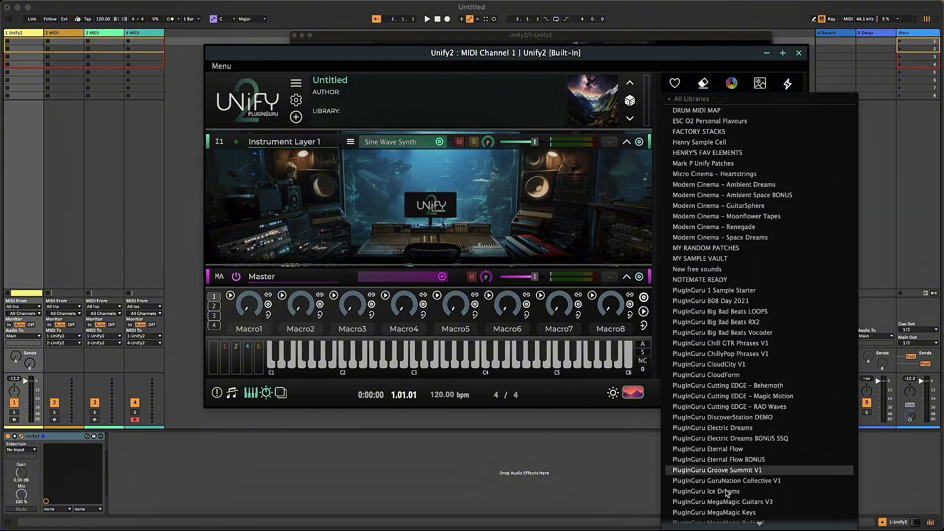
mouse_move(755, 523)
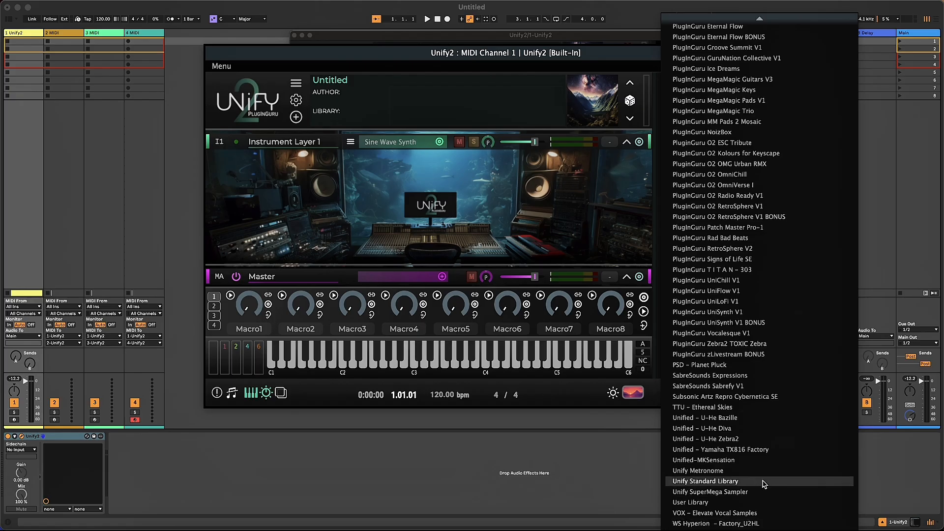
left_click(764, 484)
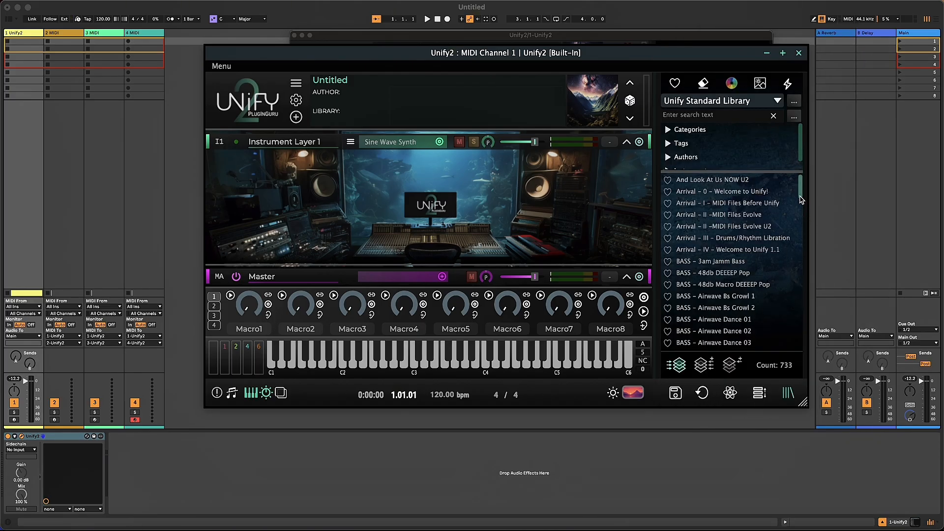
scroll(804, 197, "down", 15)
scroll(801, 241, "down", 15)
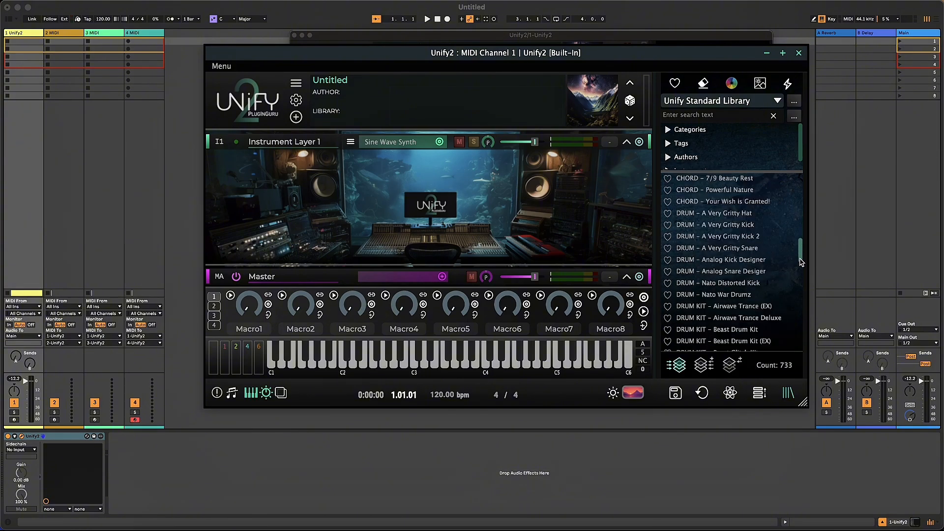
left_click_drag(800, 259, 798, 283)
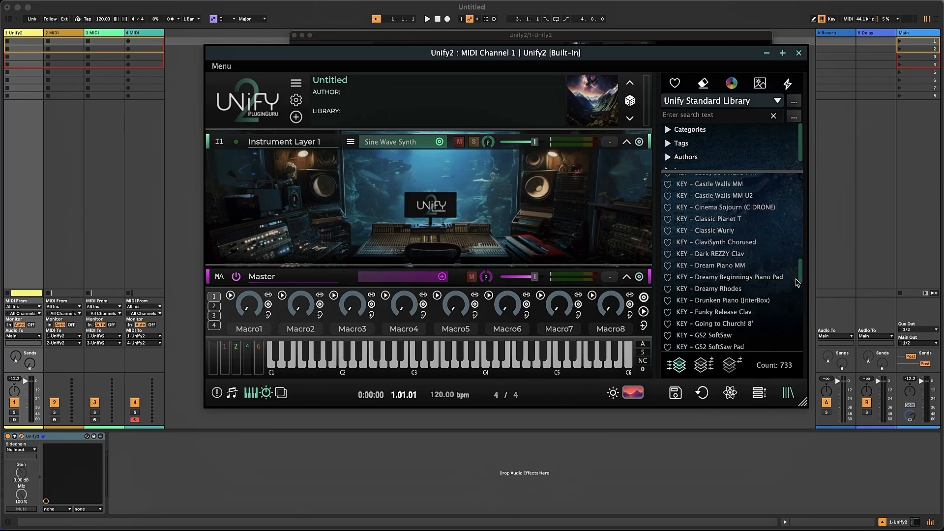
left_click(716, 231)
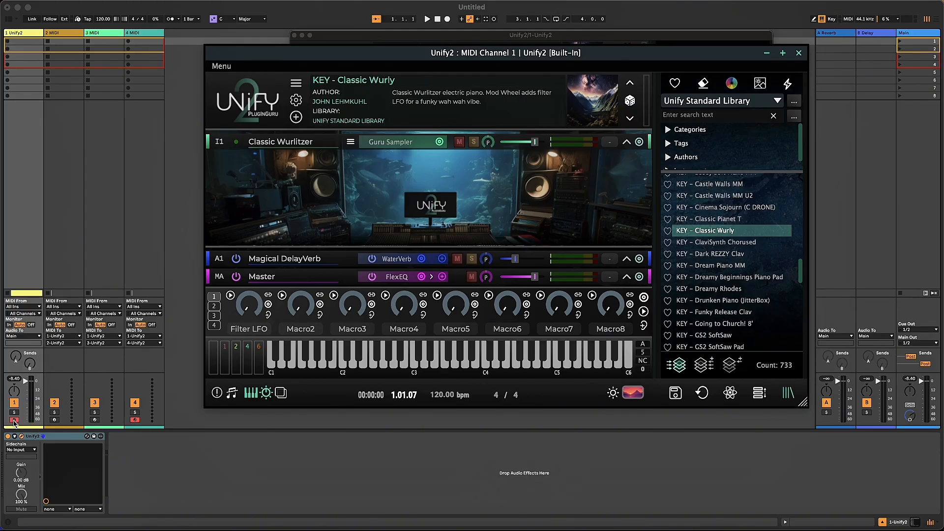
left_click(135, 420)
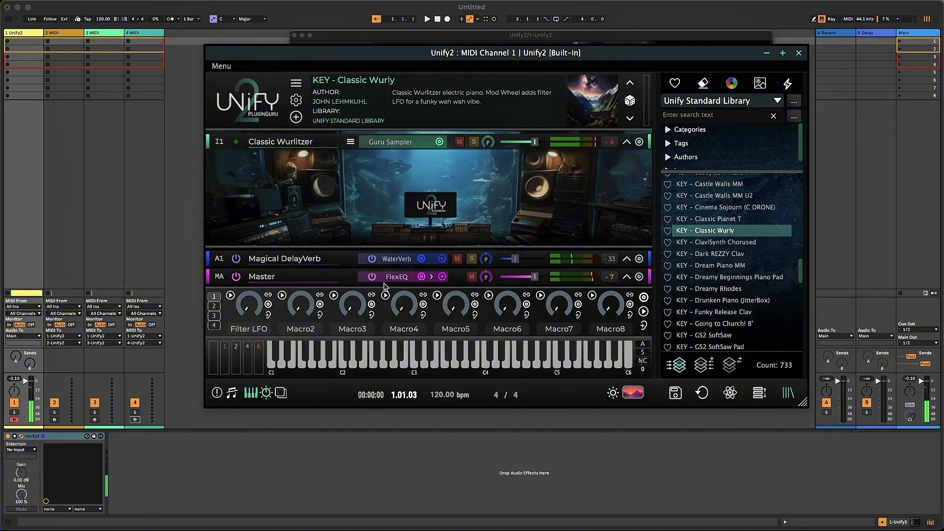
left_click(798, 52)
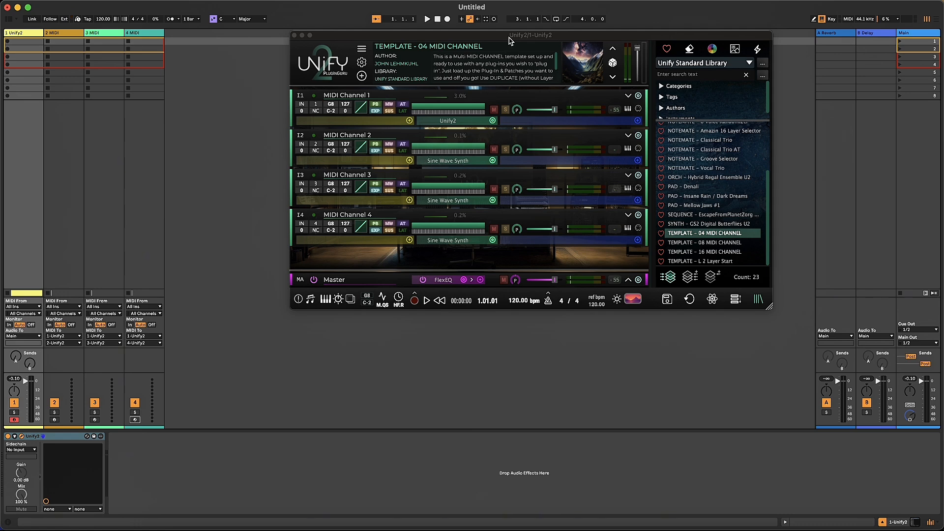
Swap the Sine Wave Synth on the MIDI Channel 2 layer for the built-in Unify2 instrument, repositioning the plug-in windows.
left_click_drag(508, 37, 437, 45)
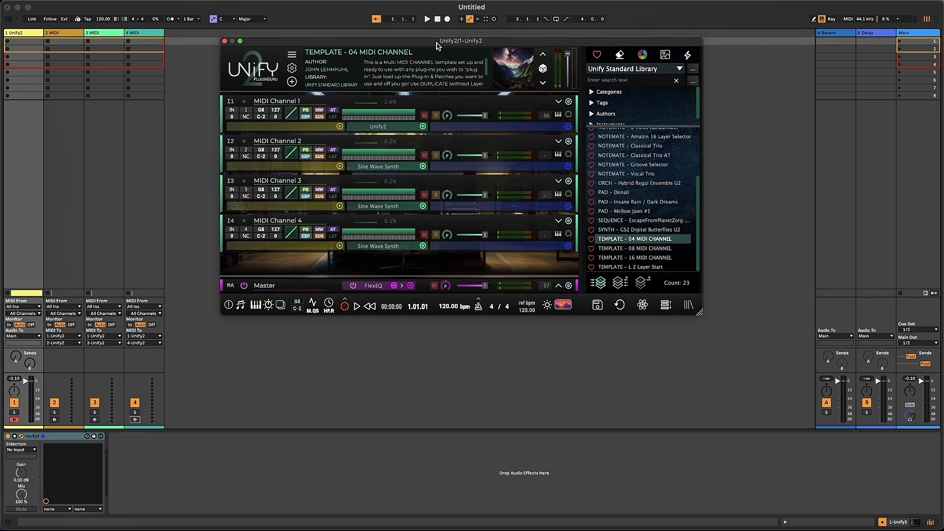
left_click(423, 167)
mouse_move(452, 189)
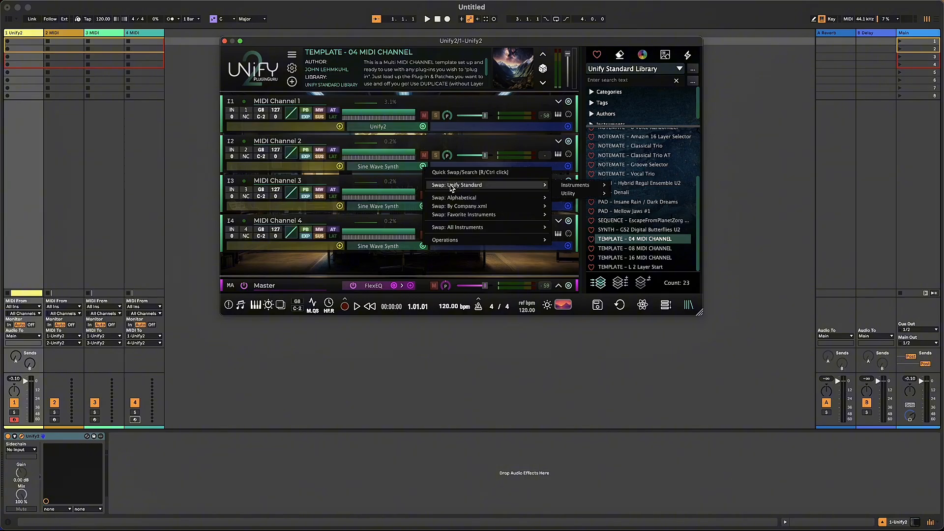
mouse_move(585, 187)
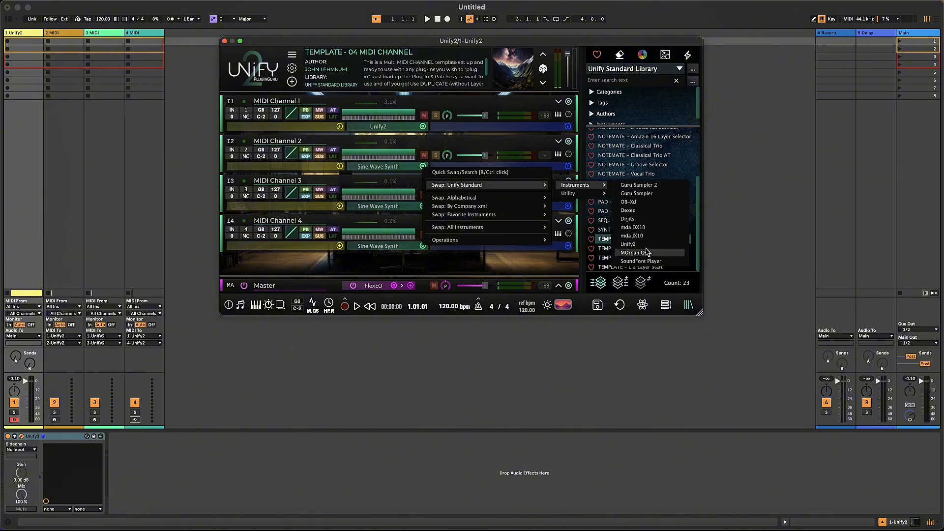
left_click(647, 251)
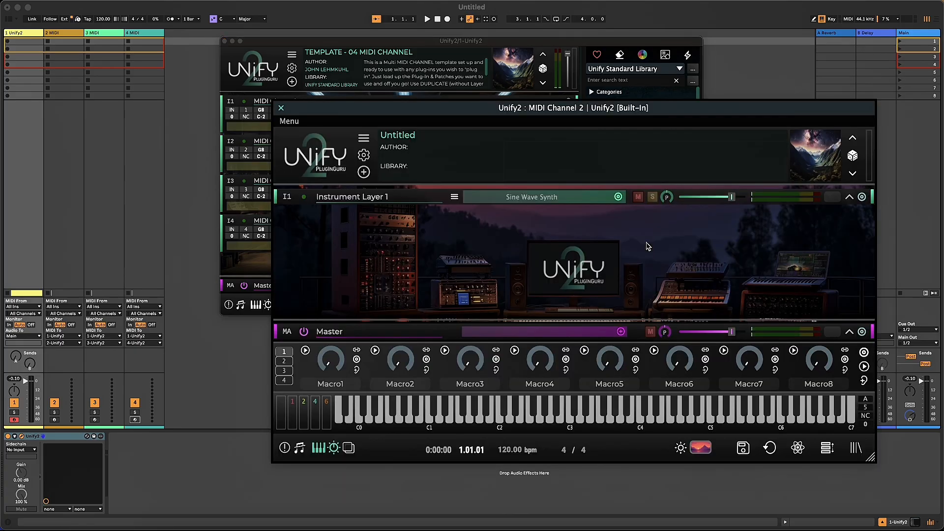
left_click_drag(709, 110, 559, 29)
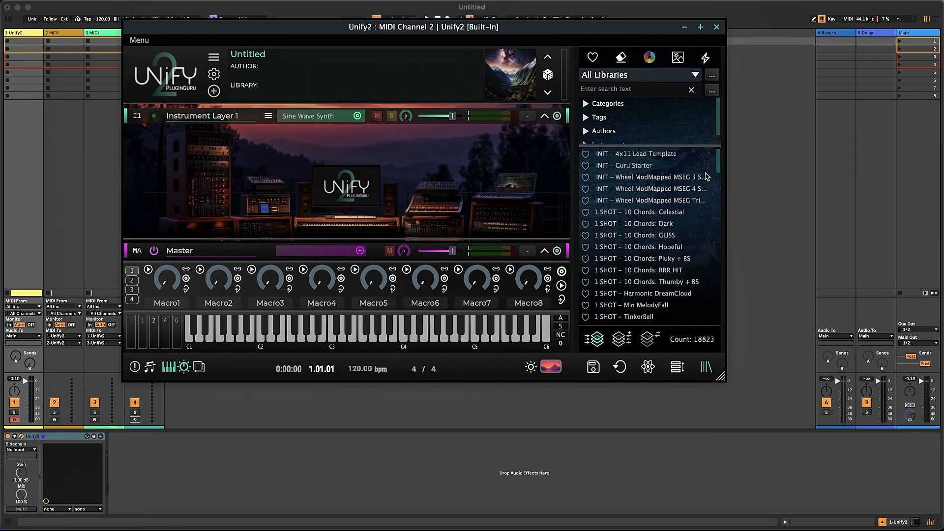
Load BPM SPLIT - Grosse Basse Gros Pad U2 from the Unify Standard Library into Channel 2's nested Unify2.
left_click(691, 76)
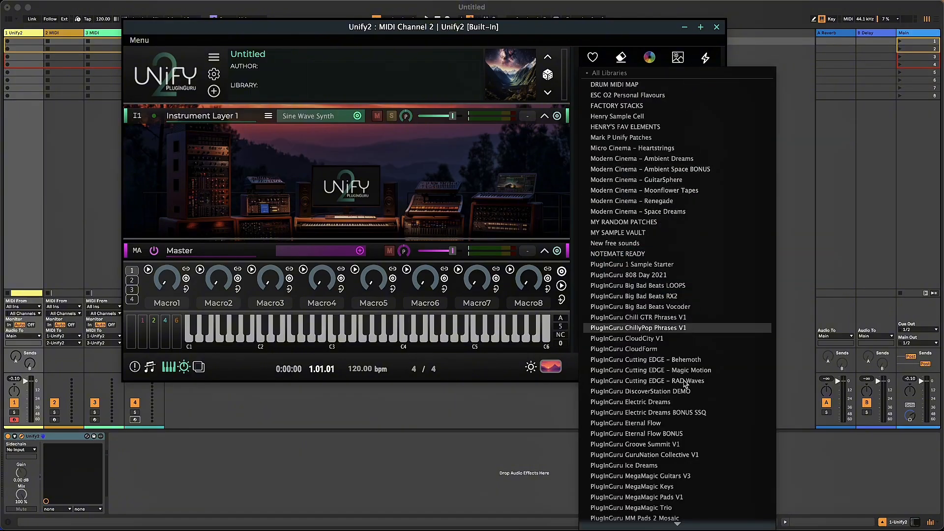
mouse_move(679, 525)
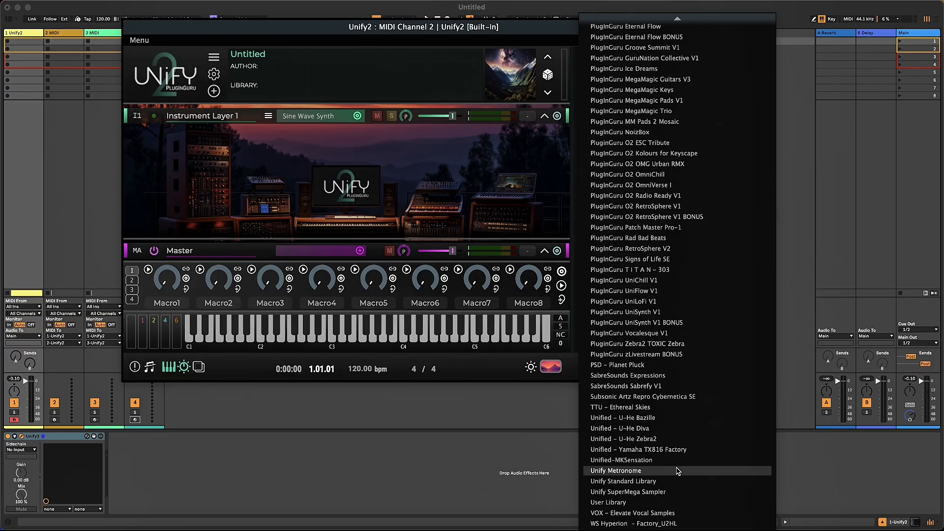
left_click(676, 482)
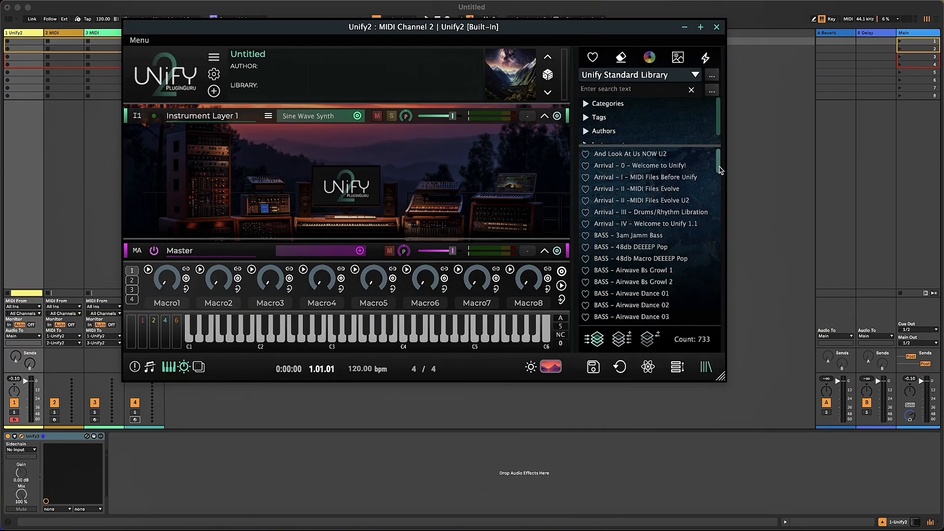
left_click_drag(719, 169, 717, 221)
scroll(716, 224, "down", 2)
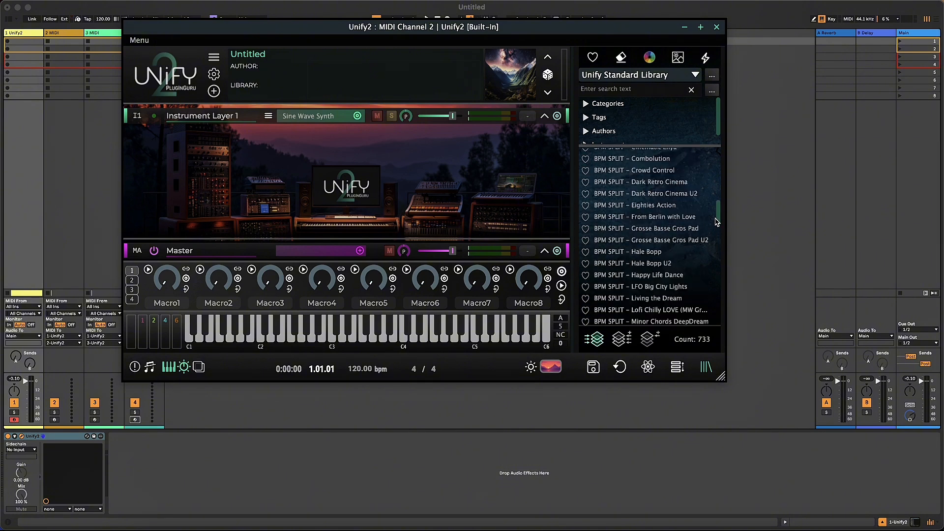
scroll(716, 222, "down", 1)
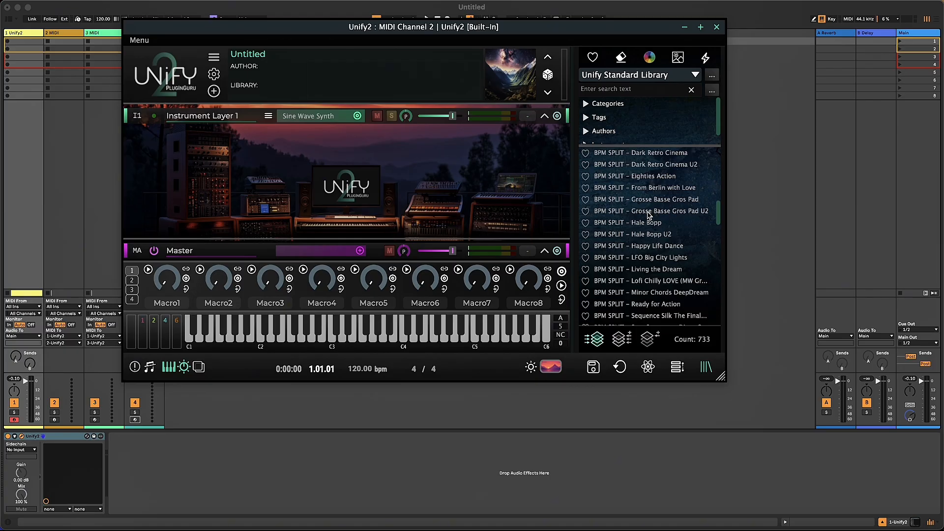
left_click(648, 213)
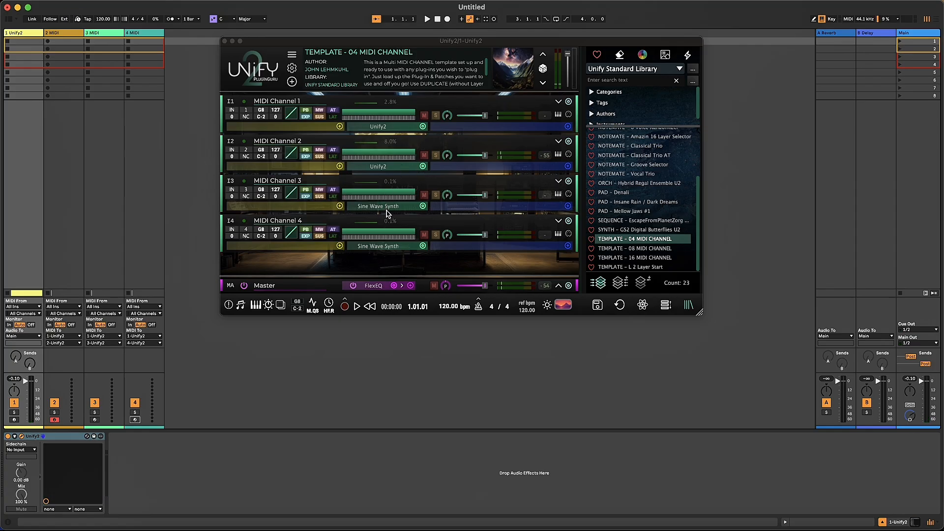
Swap the Sine Wave Synth on the MIDI Channel 3 layer for the built-in Unify2 instrument and reposition its window.
left_click(424, 206)
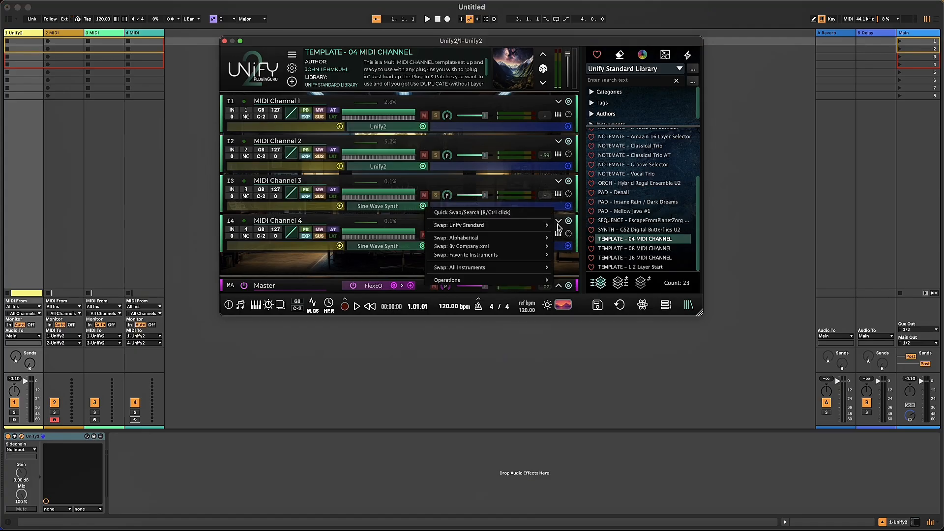
mouse_move(544, 225)
mouse_move(590, 226)
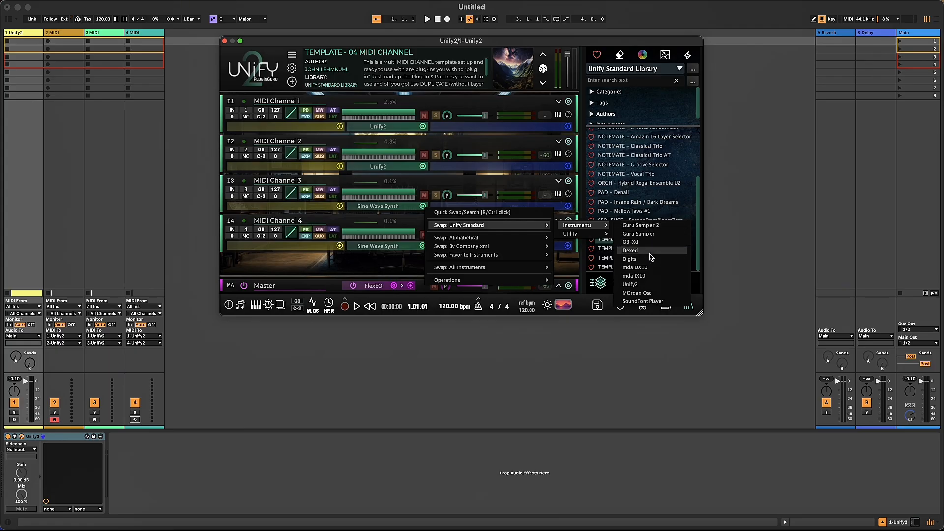
left_click(646, 284)
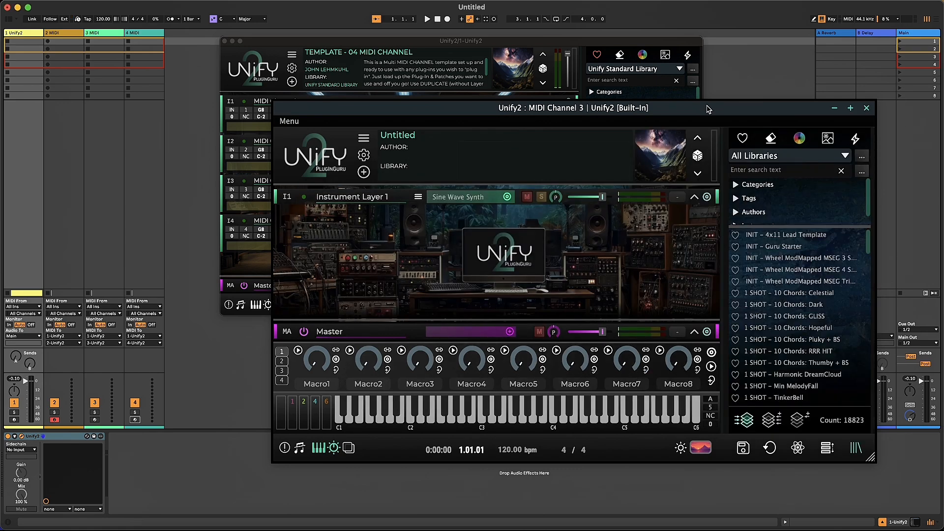
left_click_drag(717, 114, 551, 60)
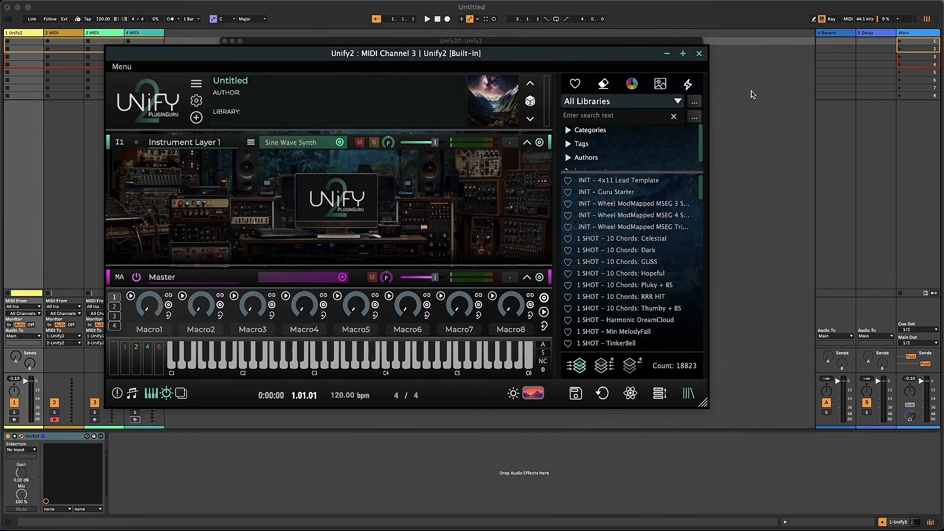
Load BASS - Reezy from the Unify SuperMega Sampler library into Channel 3's nested Unify2.
left_click(678, 103)
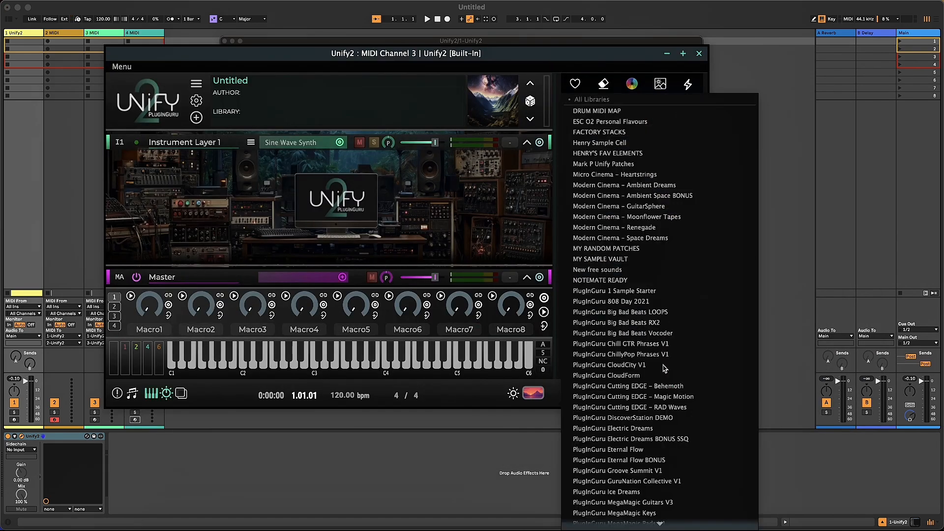
mouse_move(661, 528)
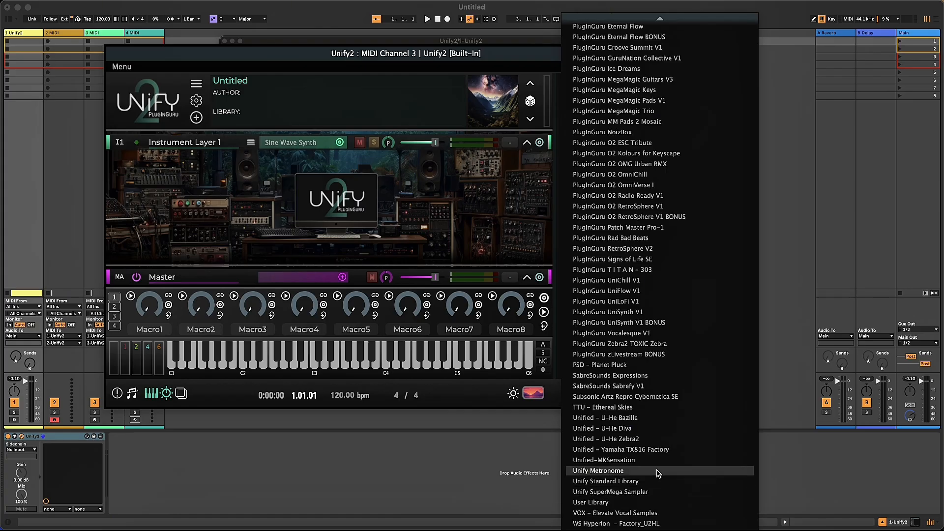
left_click(658, 494)
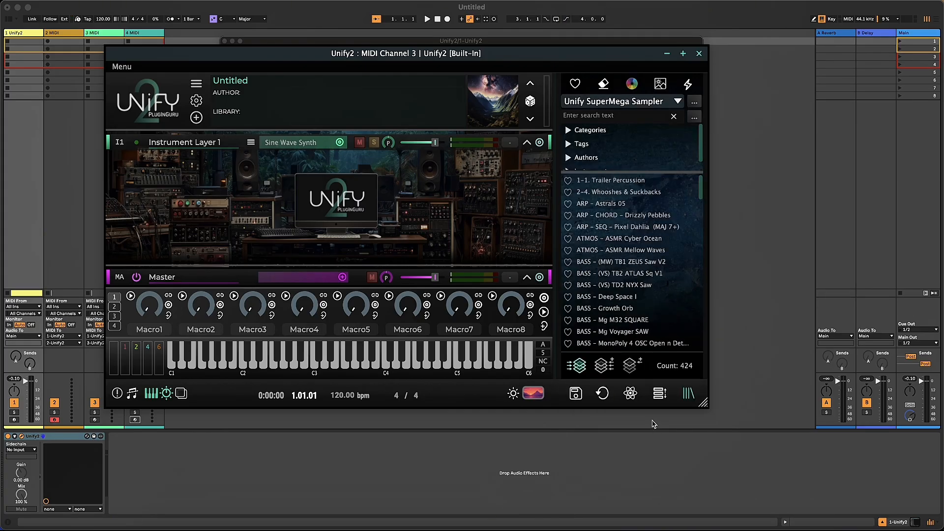
left_click_drag(703, 186, 702, 195)
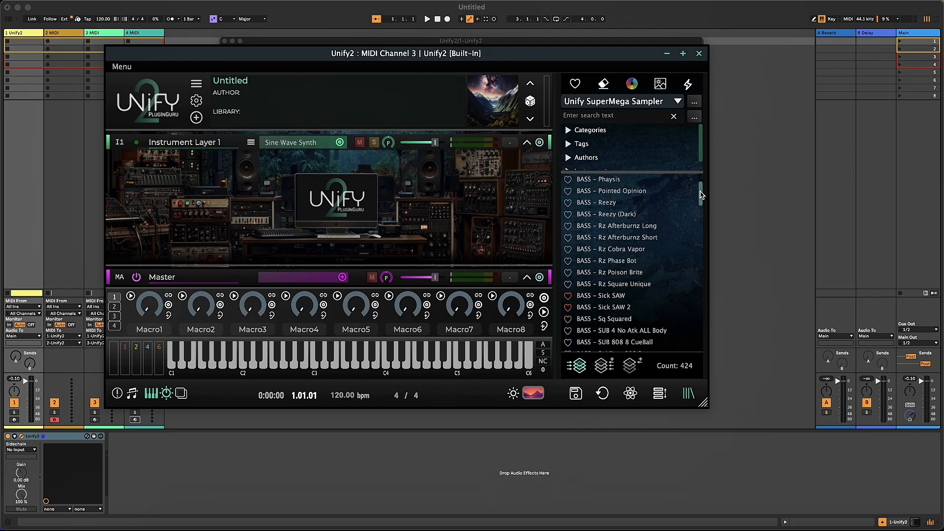
left_click(608, 204)
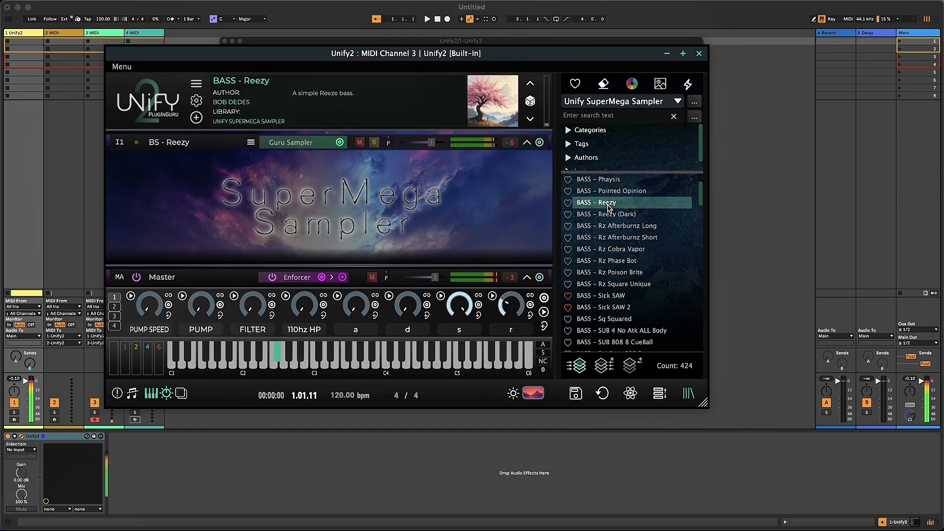
Lower the level of the BS - Reezy layer slightly and close Channel 3's nested window.
mouse_move(431, 144)
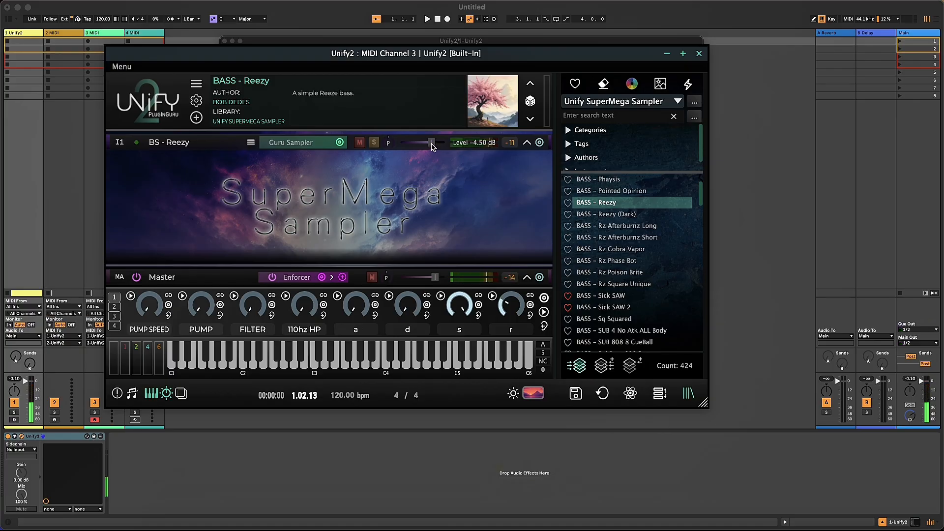
left_click_drag(430, 143, 426, 143)
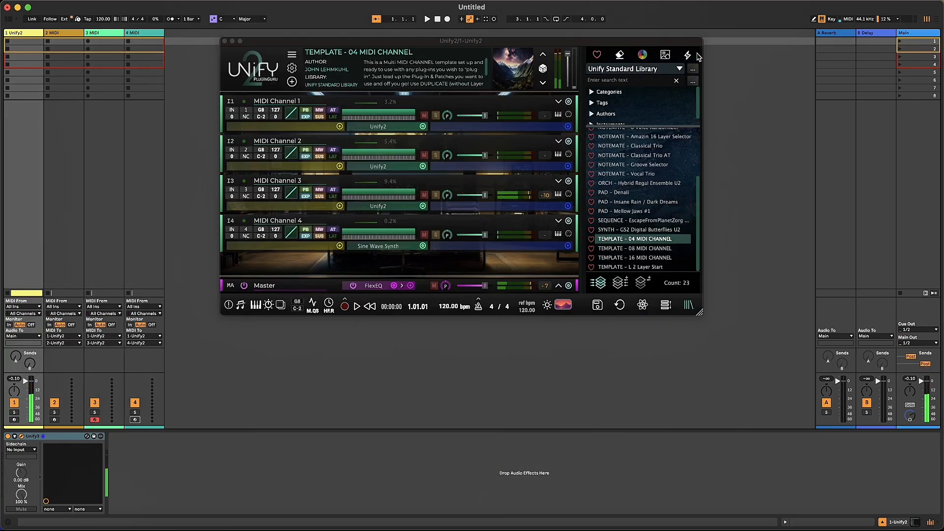
left_click(699, 53)
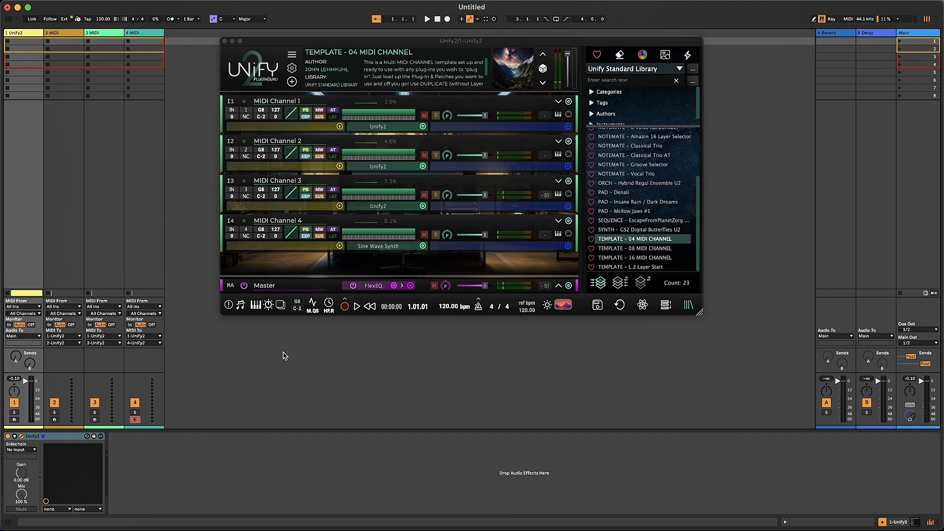
Swap the Sine Wave Synth on the MIDI Channel 4 layer for the built-in Unify2 instrument and reposition its window.
left_click(423, 246)
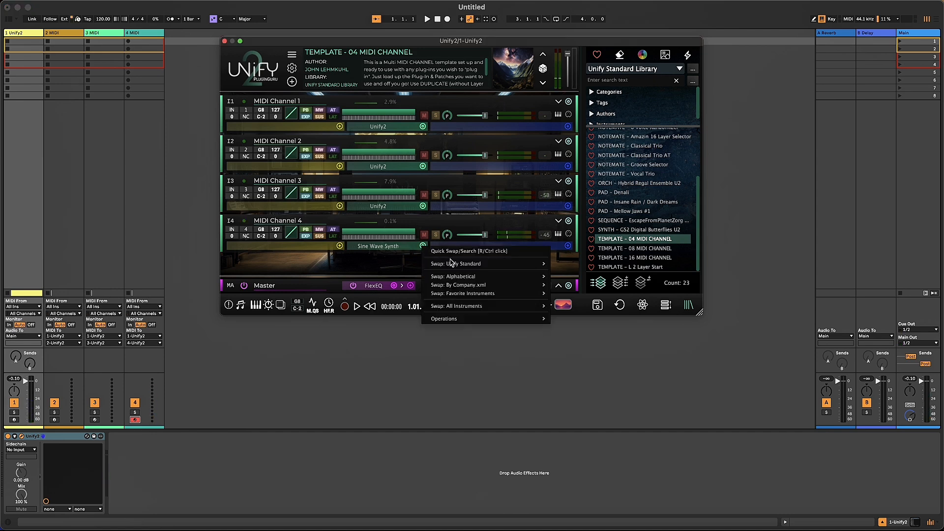
mouse_move(452, 264)
mouse_move(567, 265)
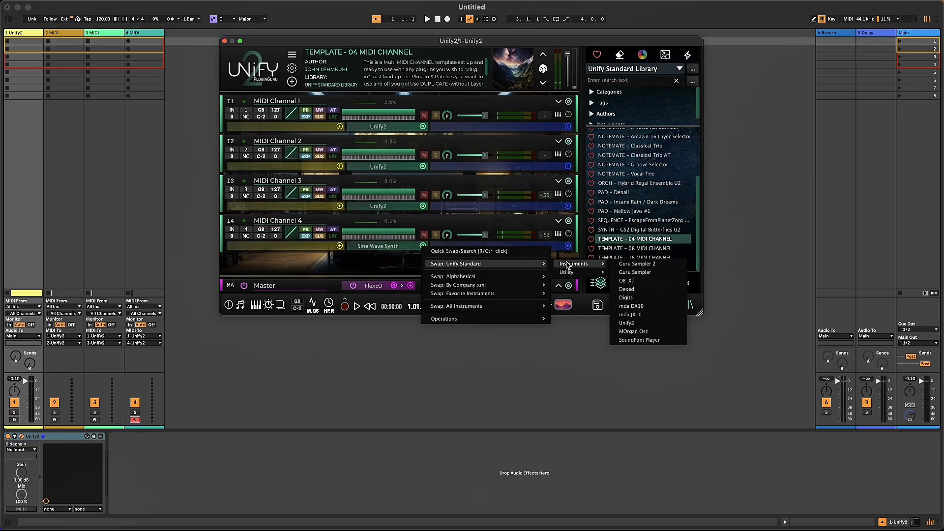
left_click(653, 323)
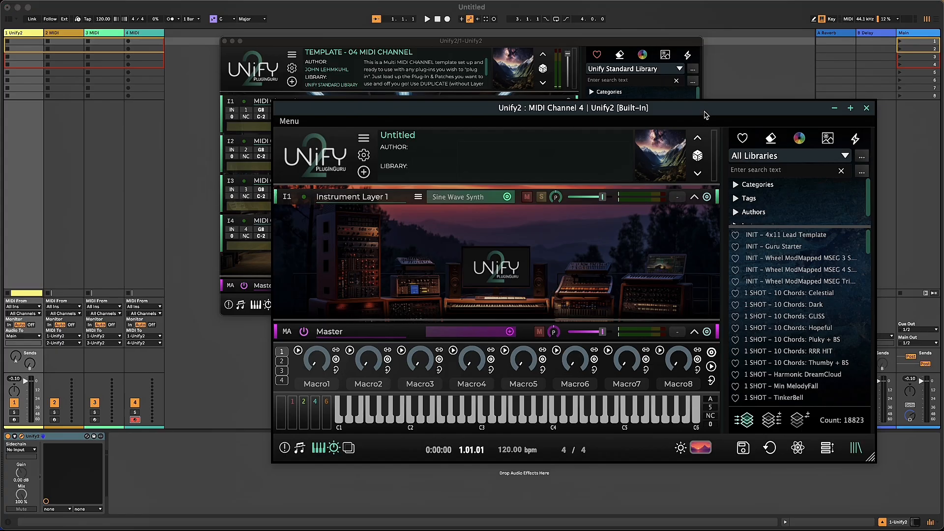
left_click_drag(704, 115, 522, 62)
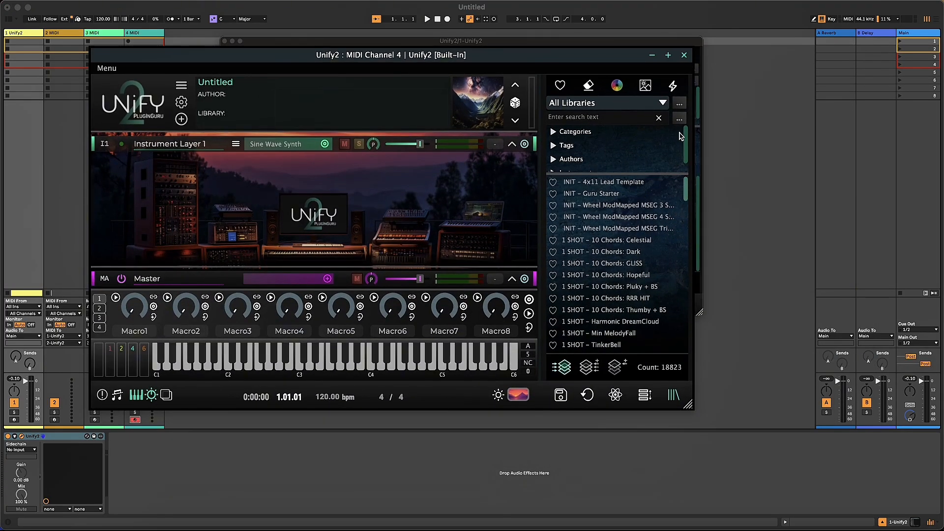
Load BPM DRUM - Chaos No Easy Street from the Unify Metronome library into Channel 4's nested Unify2 and close that window.
left_click(659, 106)
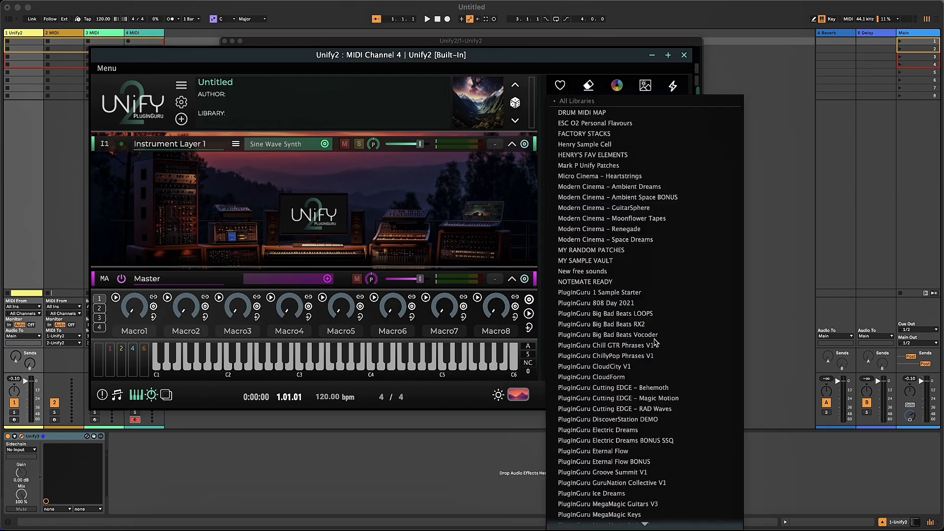
mouse_move(644, 525)
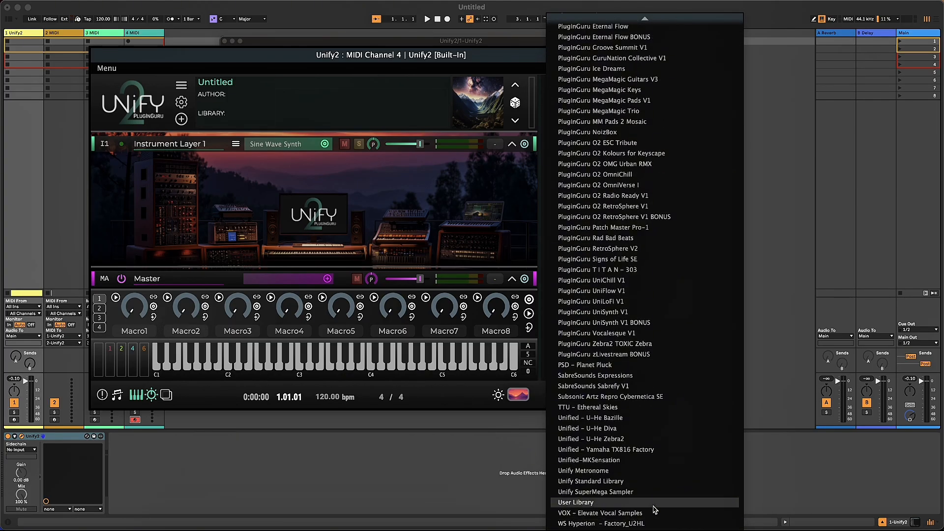
left_click(656, 475)
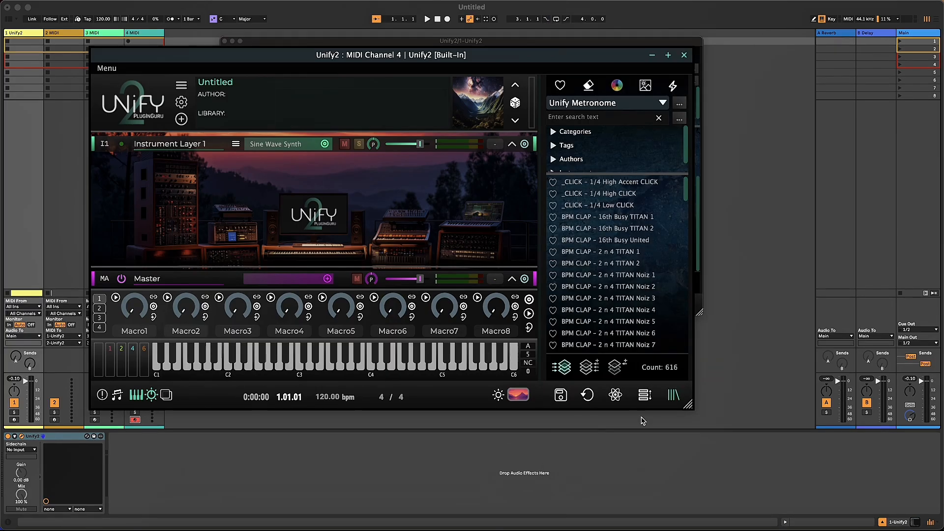
left_click_drag(685, 201, 691, 236)
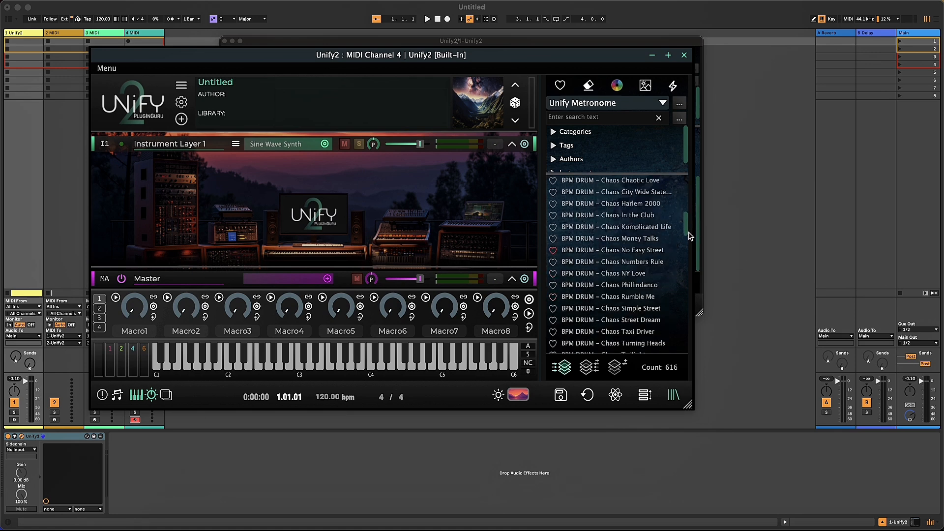
left_click(630, 251)
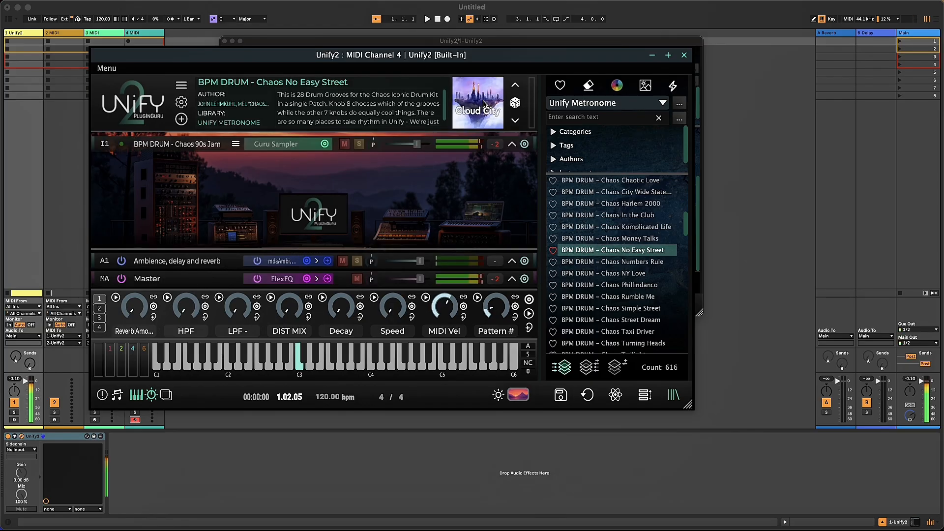
left_click(687, 58)
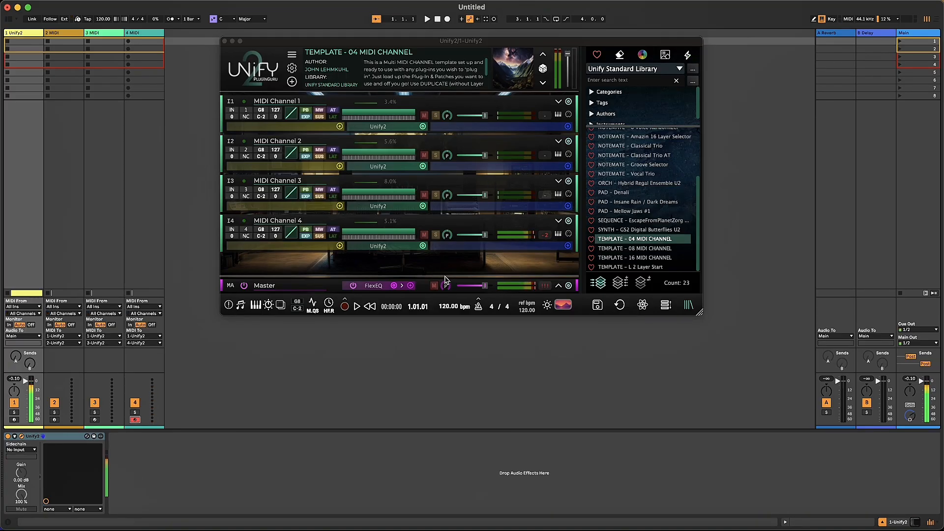
Lower the MIDI Channel 4 layer's mix level to -5.00 dB.
key("space")
left_click_drag(487, 234, 482, 239)
key("space")
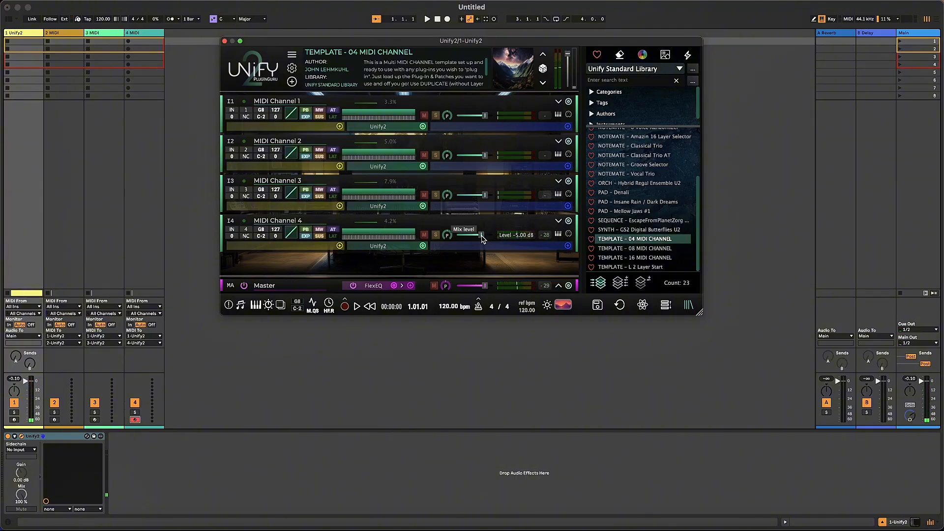
Audition the patches on MIDI Channels 3, 2 and 1 in turn from their matching tracks.
key("space")
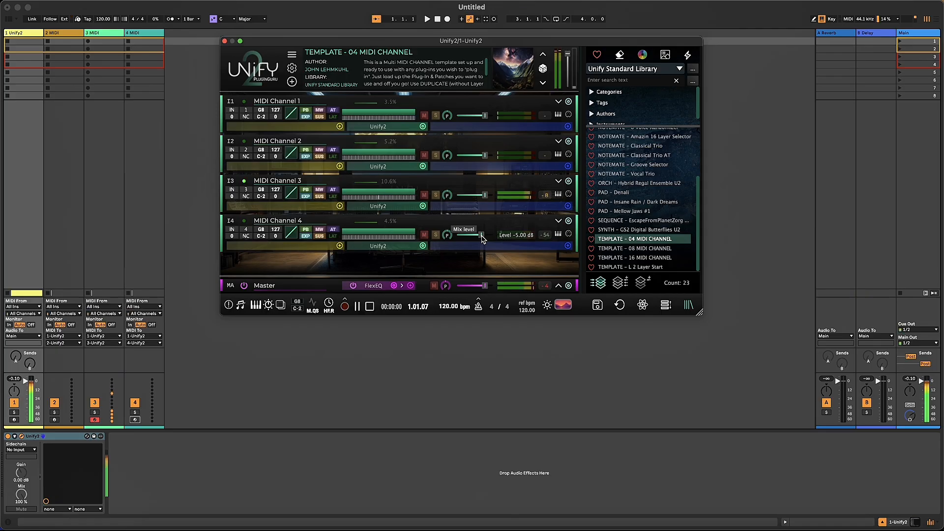
key("space")
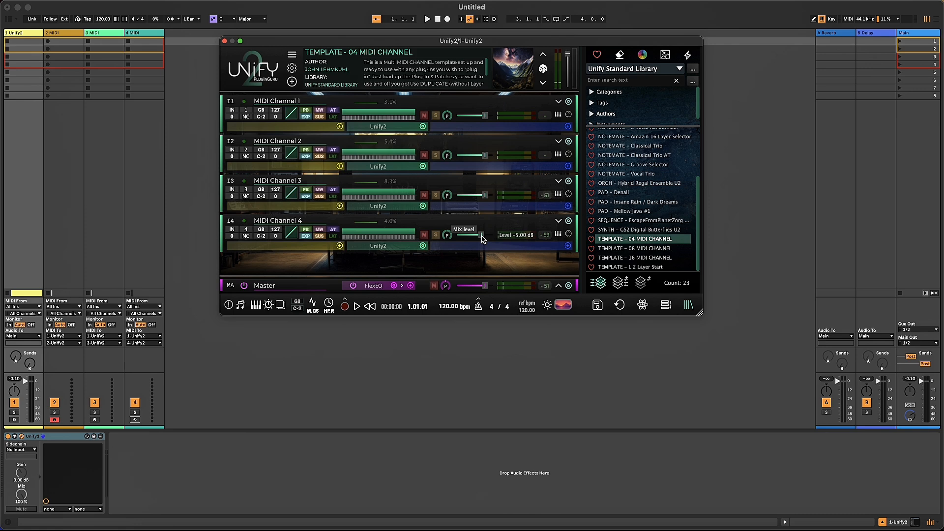
key("space")
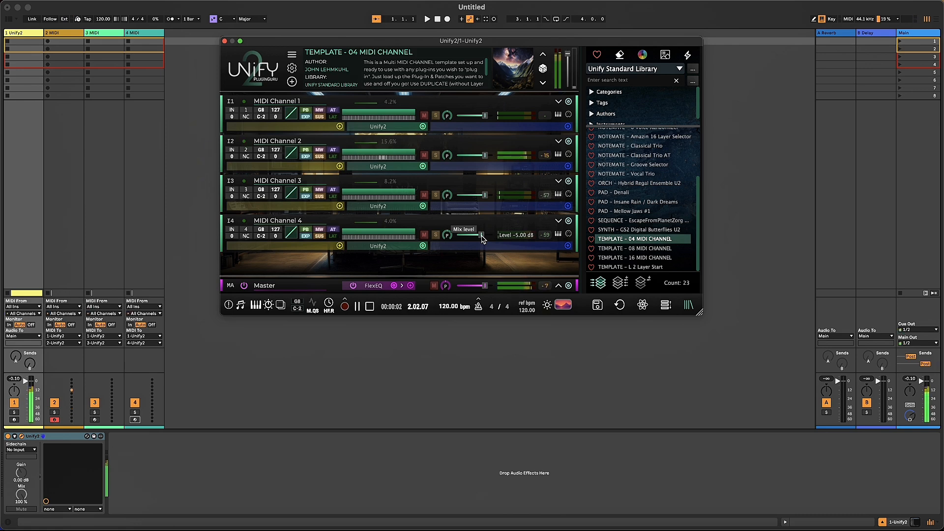
key("space")
key("space")
key("space")
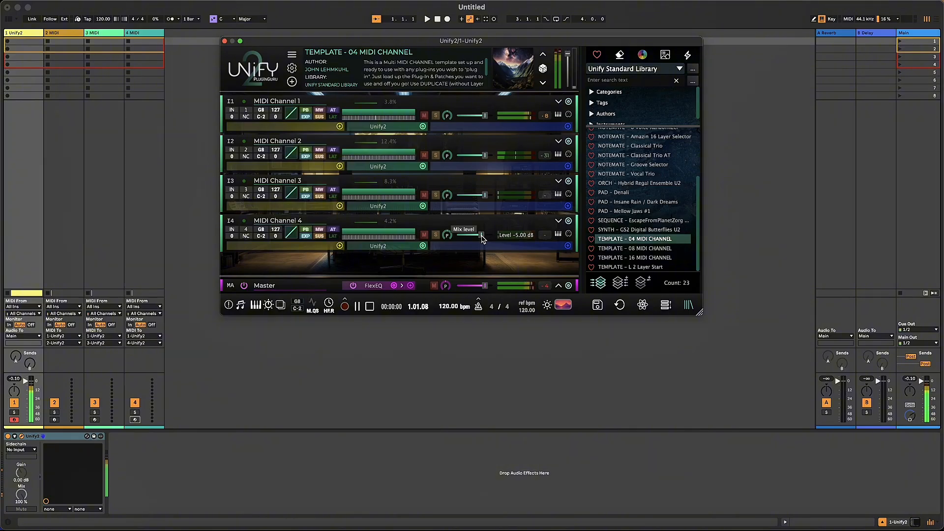
Lower the MIDI Channel 1 layer's mix level to -3.50 dB while auditioning its patch.
key("space")
scroll(487, 118, "down", 7)
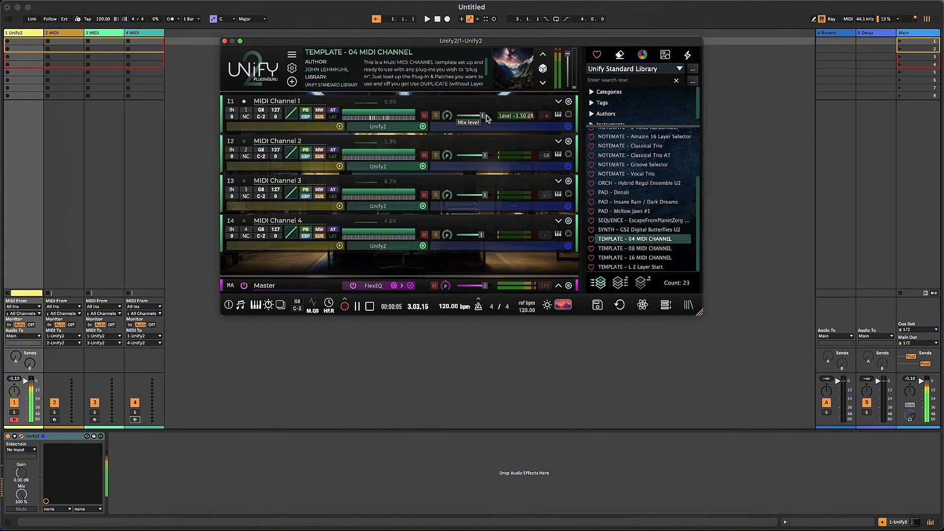
key("space")
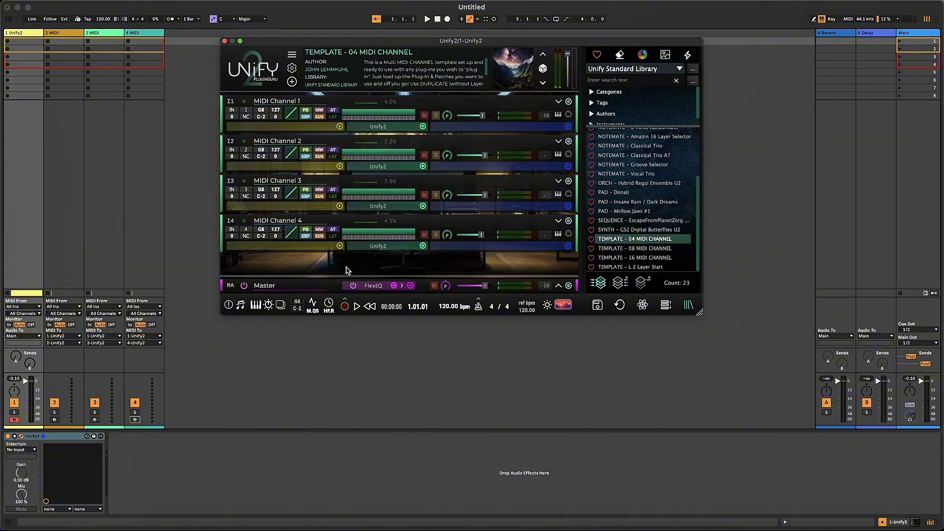
Switch Live to the Arrangement View, hide the browser and close the Unify2 plug-in window.
left_click(269, 407)
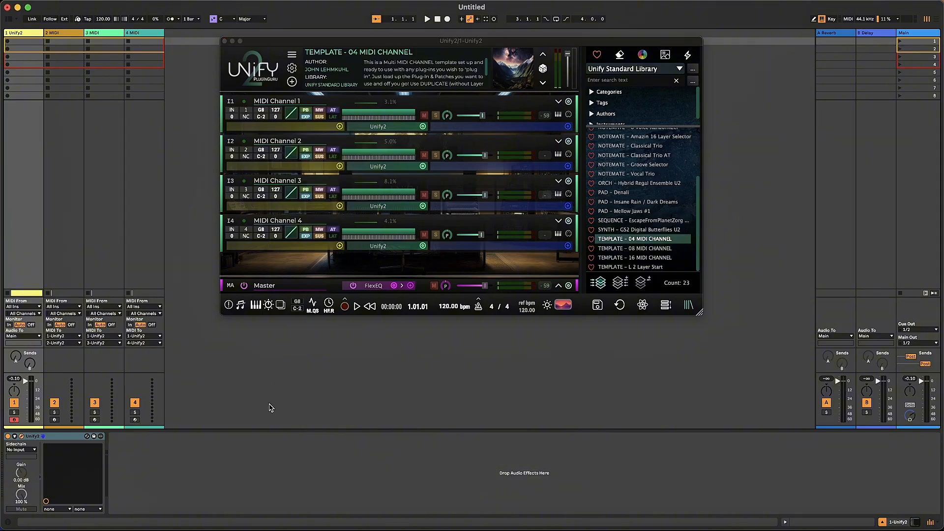
key("Tab")
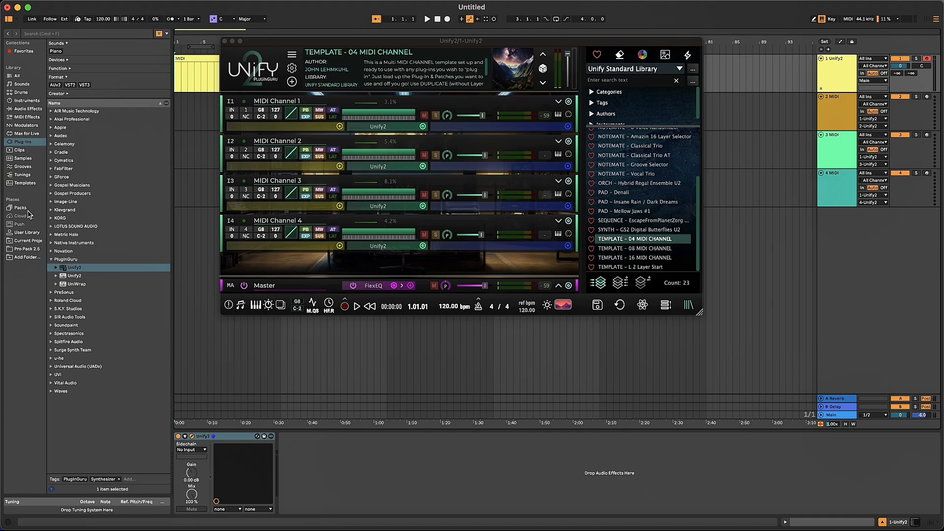
left_click(8, 20)
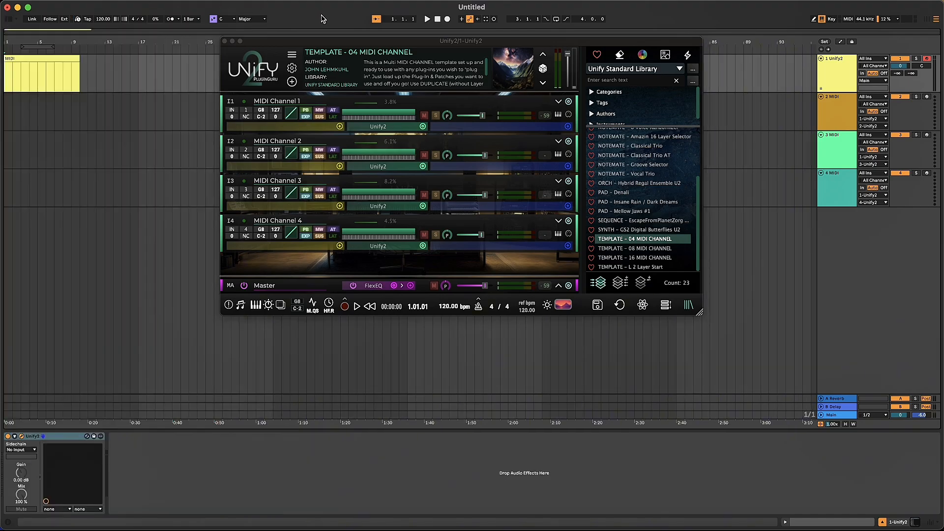
left_click(225, 42)
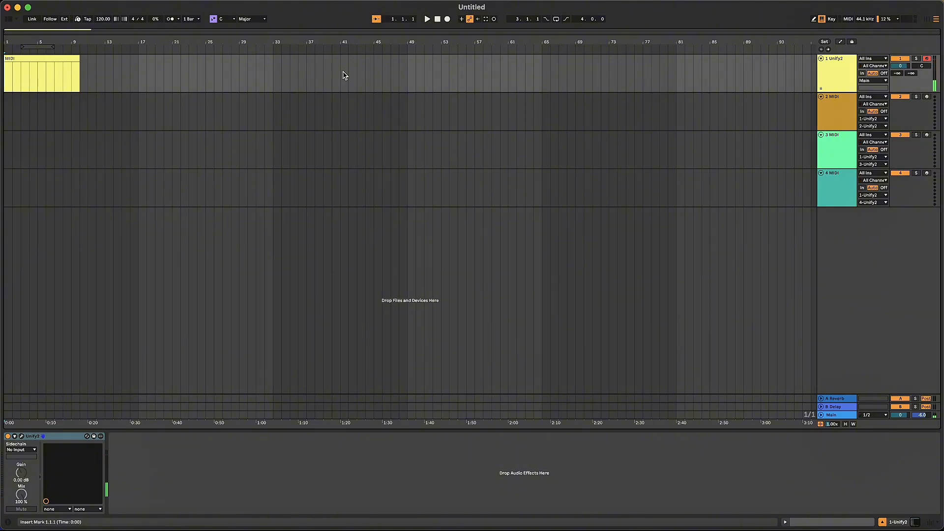
Turn on the metronome and briefly play the arrangement from the start.
key("space")
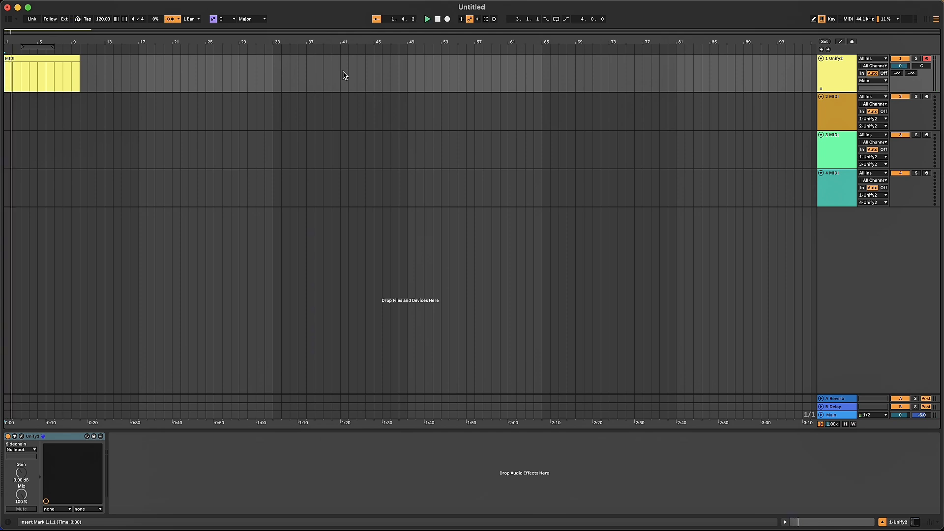
key("space")
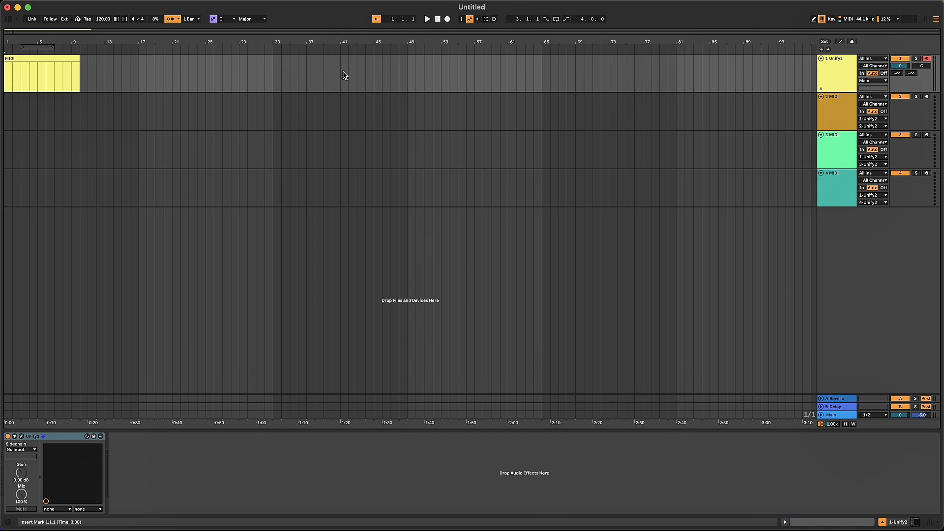
Turn on the arrangement loop, briefly play from the start, and delete the empty MIDI clip on the Unify2 track.
key("super+l")
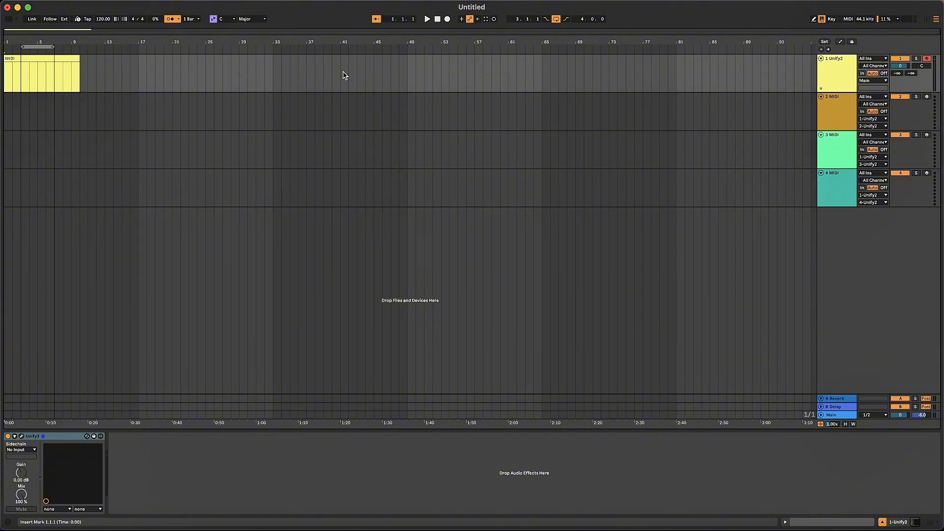
key("space")
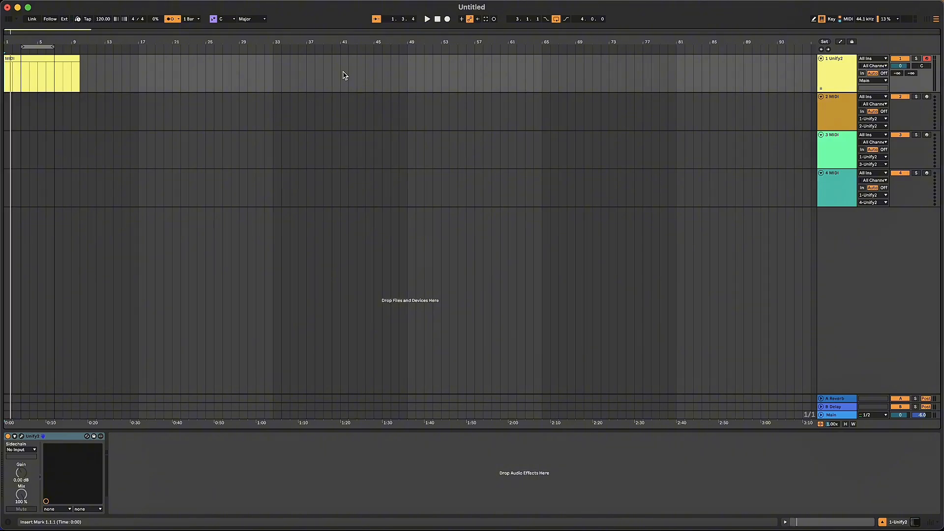
left_click(43, 58)
key("Delete")
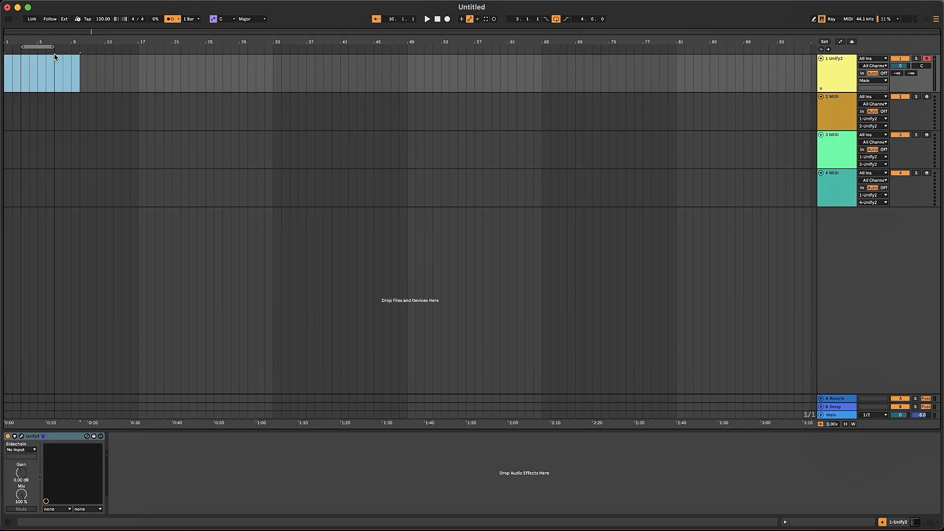
Record a chord part on the Unify2 track from the start of the arrangement for just over four bars.
key("F9")
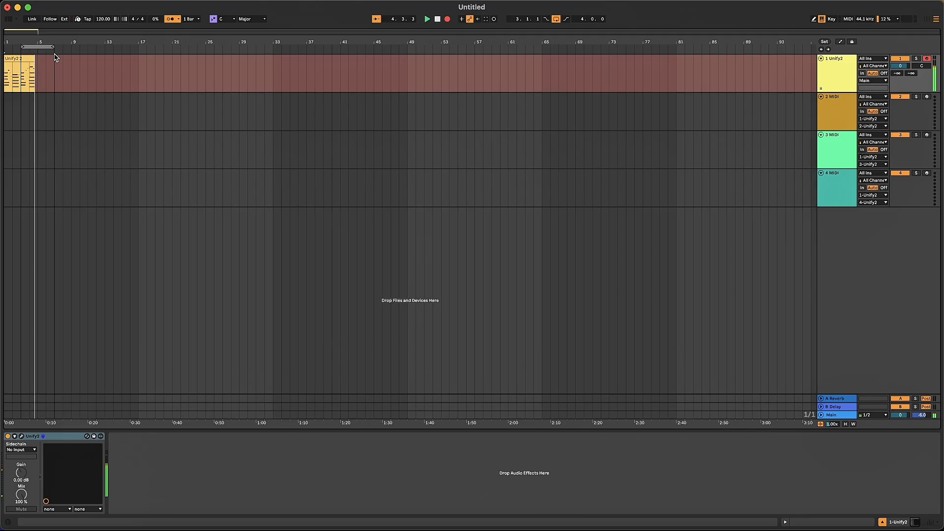
key("space")
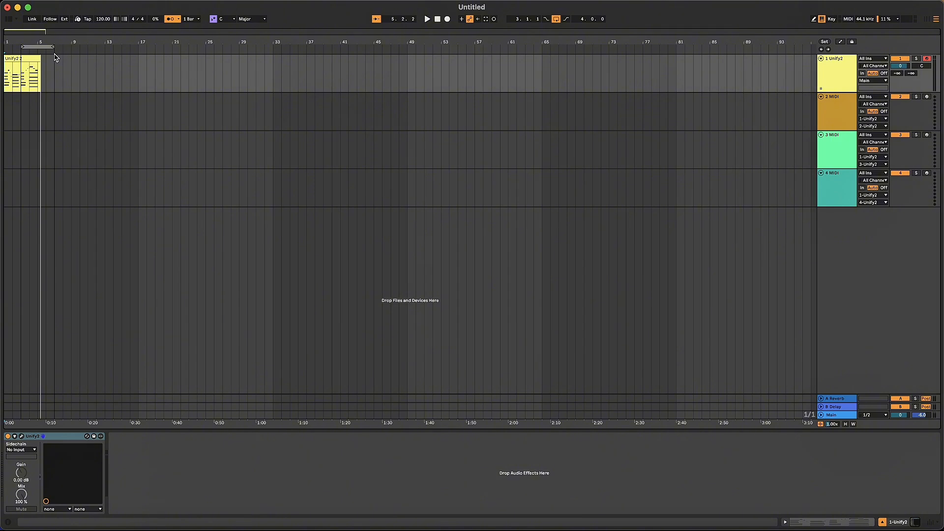
Move the four-bar loop to start at 1.1.1 and trim the recorded Unify2 clip to end at bar 5.
key("super+a")
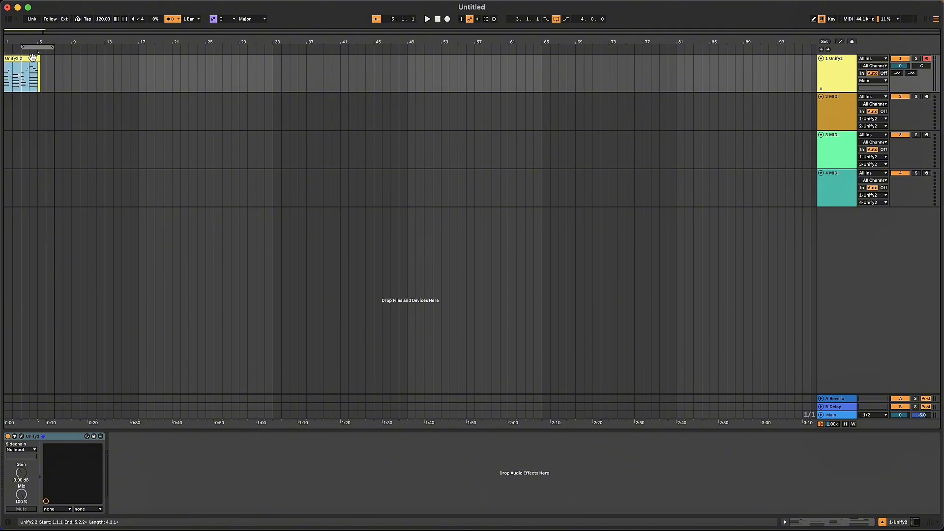
left_click_drag(37, 47, 25, 47)
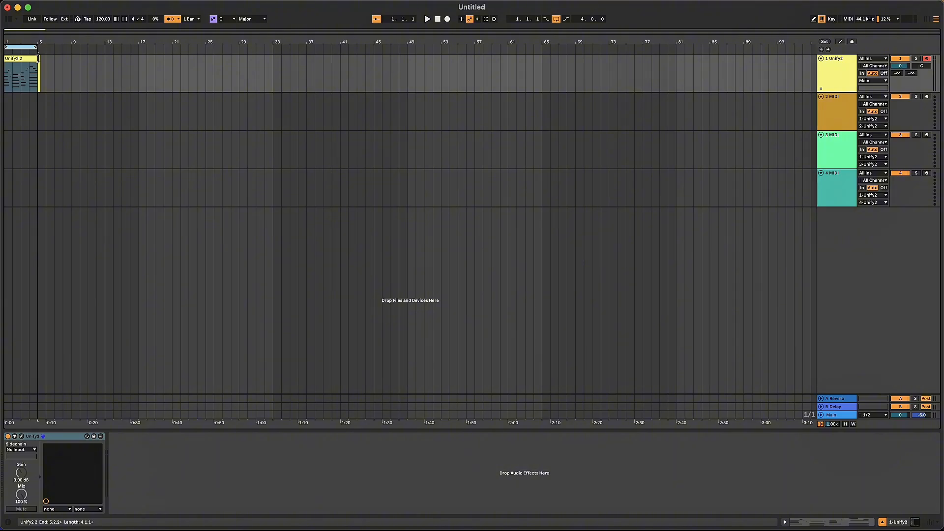
left_click_drag(38, 59, 37, 59)
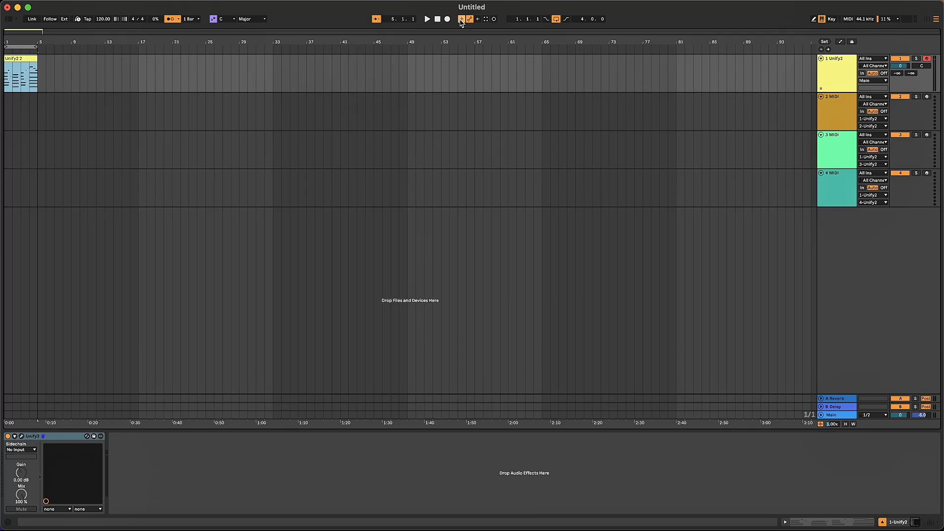
Play the looped Unify2 clip without the metronome while auditioning parts from the other MIDI tracks.
key("space")
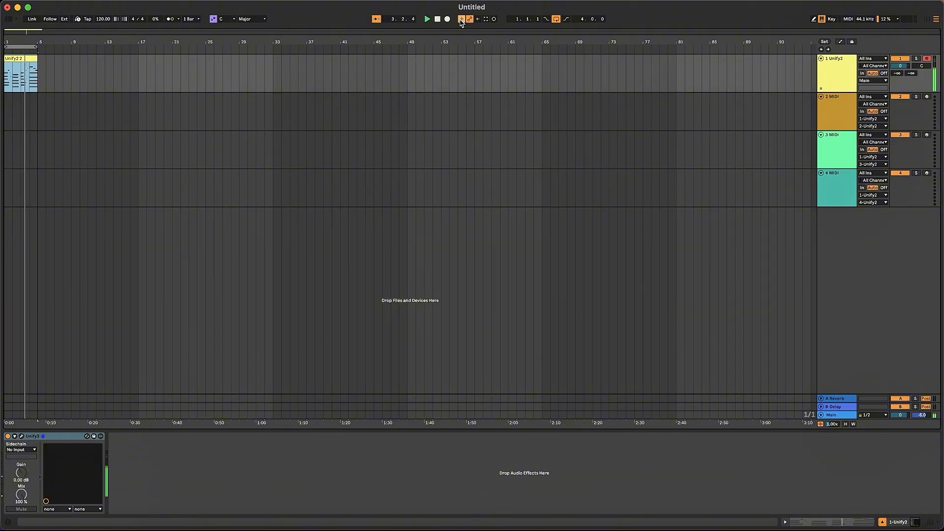
left_click(831, 152)
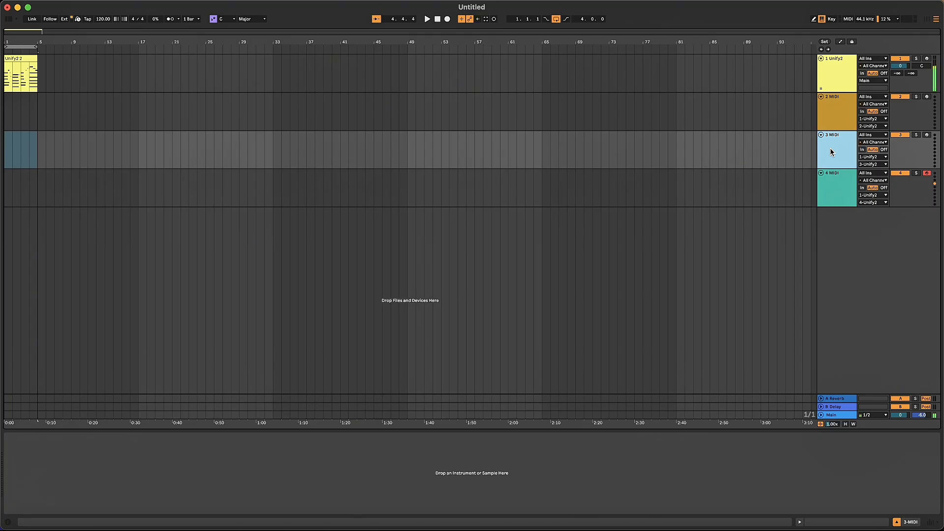
left_click(830, 152)
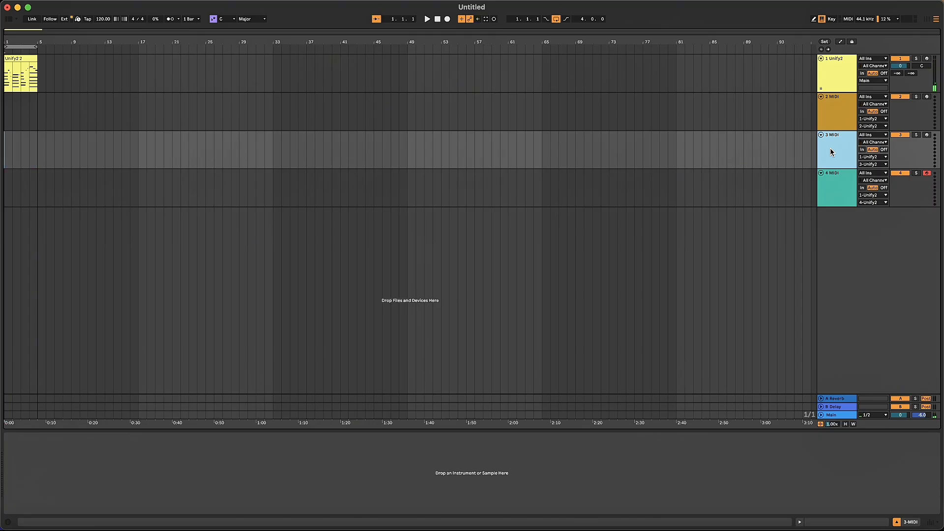
key("space")
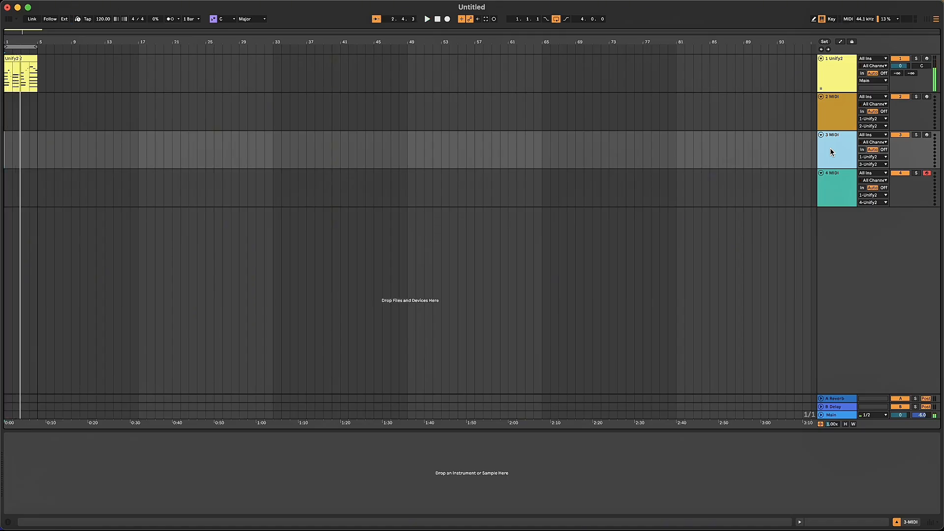
key("space")
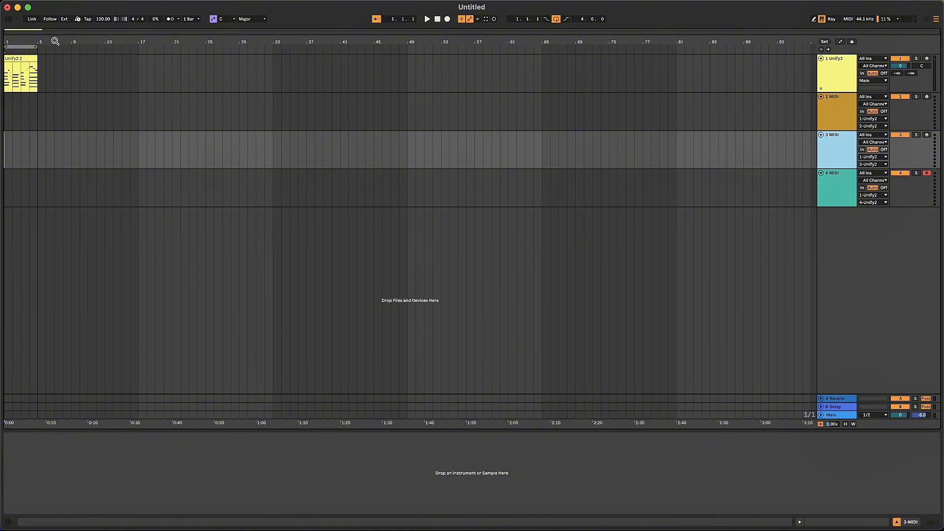
Try to record a part on the 4 MIDI track over the four-bar loop with MIDI overdub on.
left_click_drag(55, 41, 55, 89)
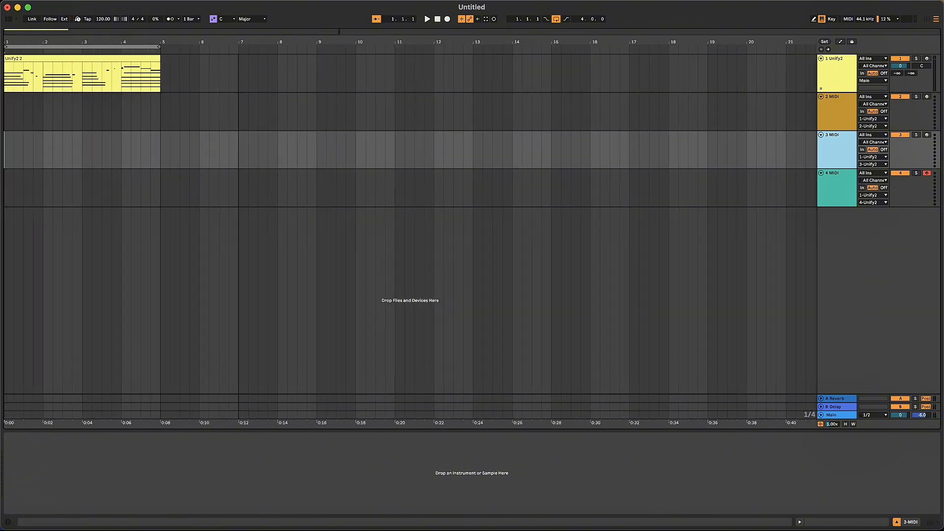
left_click(136, 59)
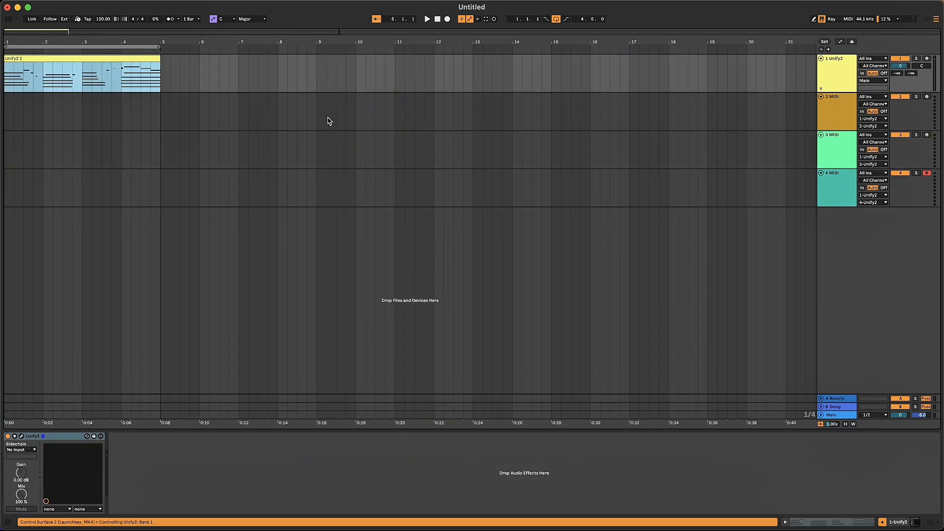
left_click(839, 193)
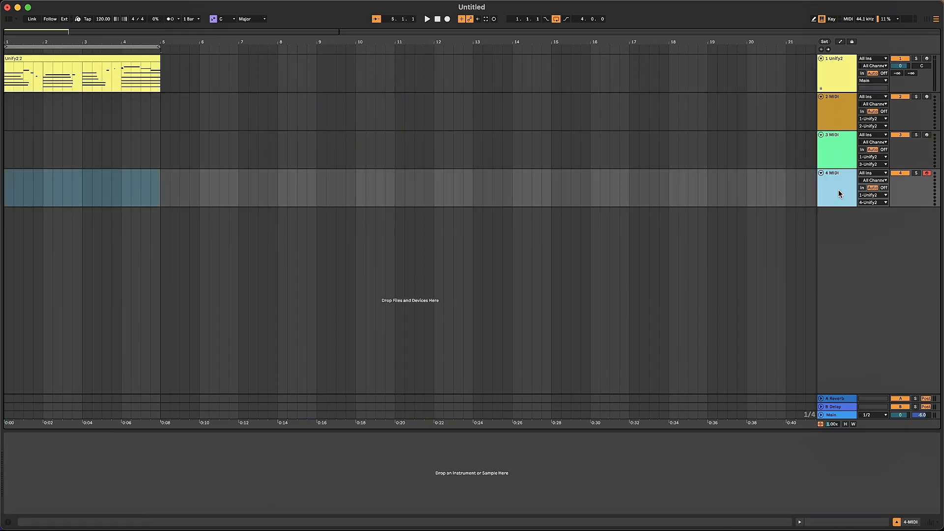
left_click(448, 19)
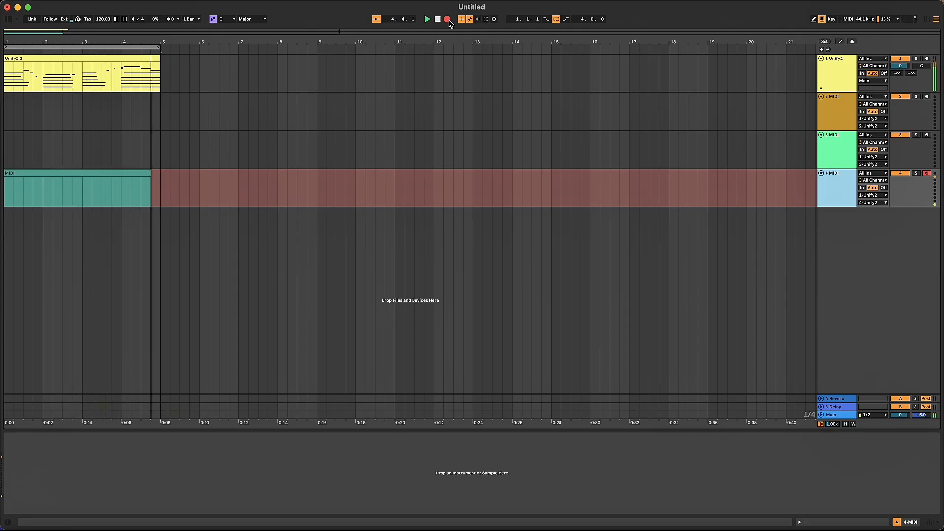
left_click(448, 20)
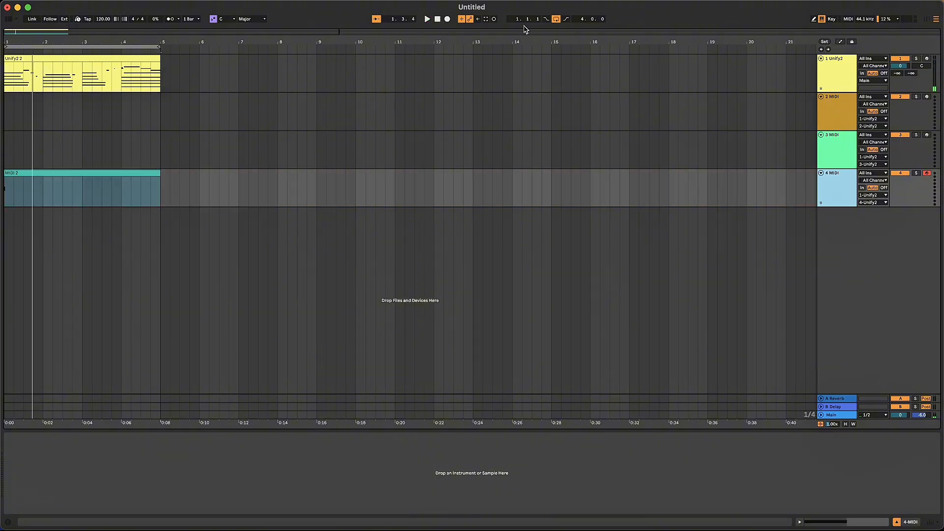
left_click(462, 19)
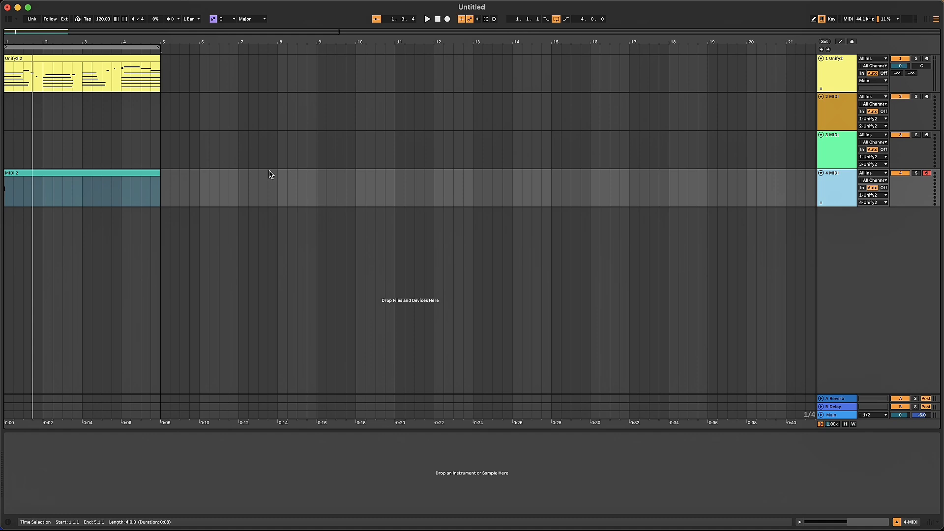
Turn off the arrangement loop and delete the empty four-bar clip from the 4 MIDI track.
left_click(132, 180)
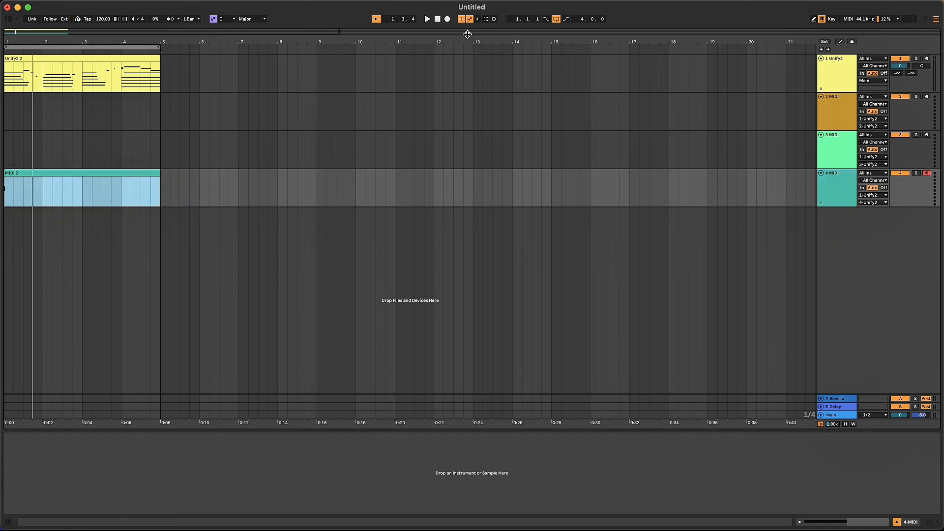
left_click(556, 20)
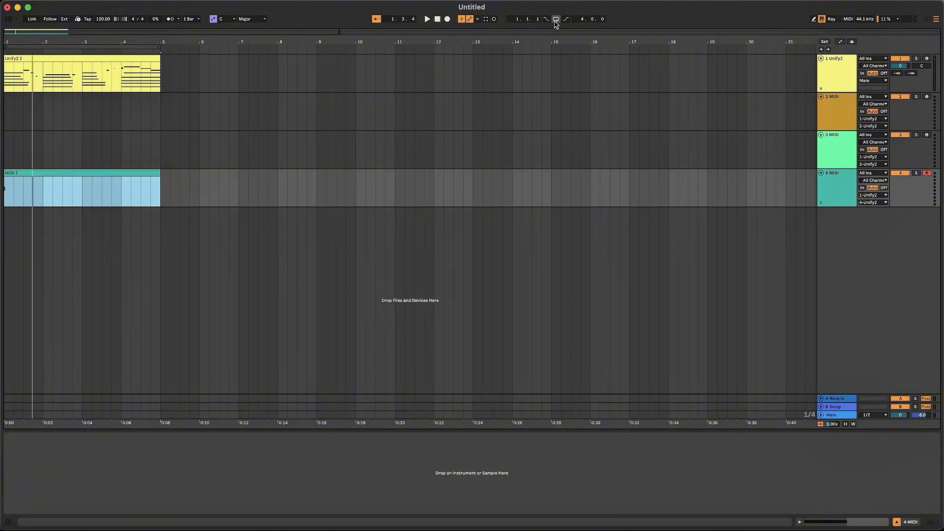
left_click(150, 173)
key("Delete")
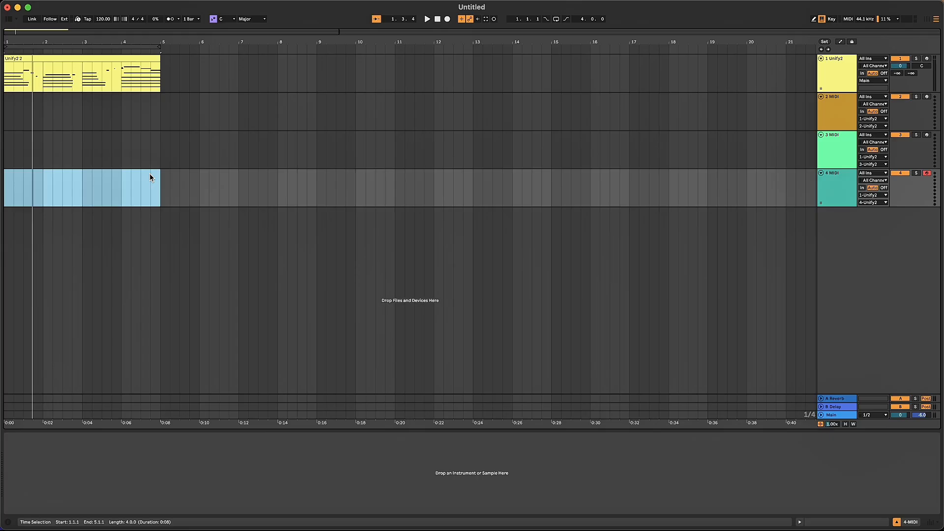
Record a sustained C#3 note on the 4 MIDI track from the start and trim the clip to end at bar 5.
left_click(150, 174)
key("F9")
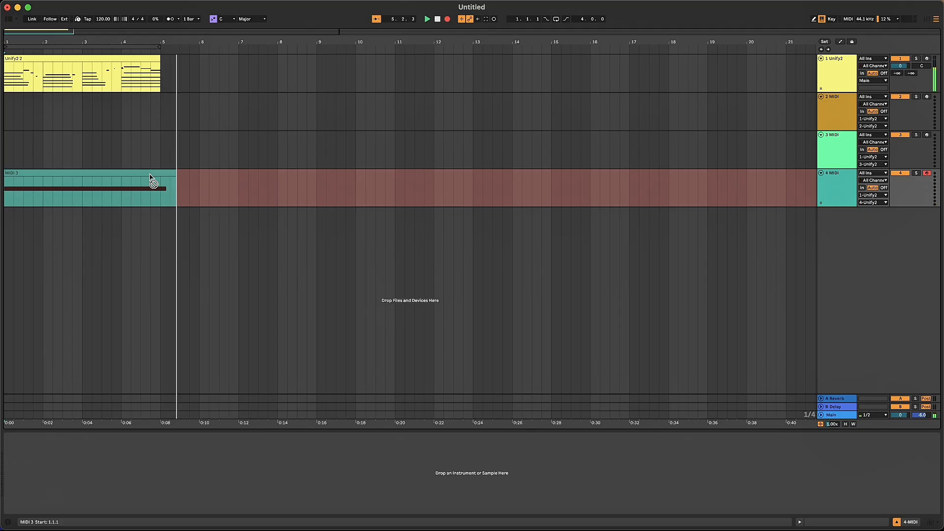
key("space")
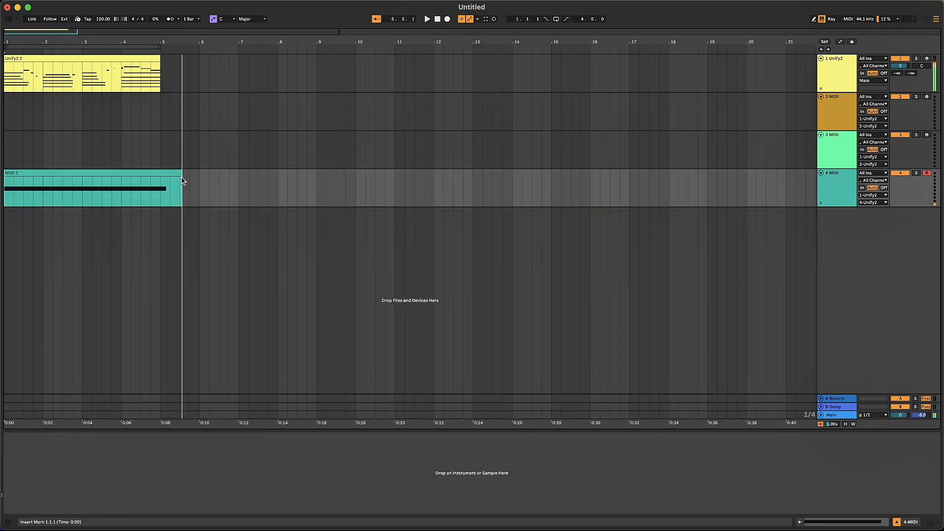
left_click_drag(181, 176, 160, 179)
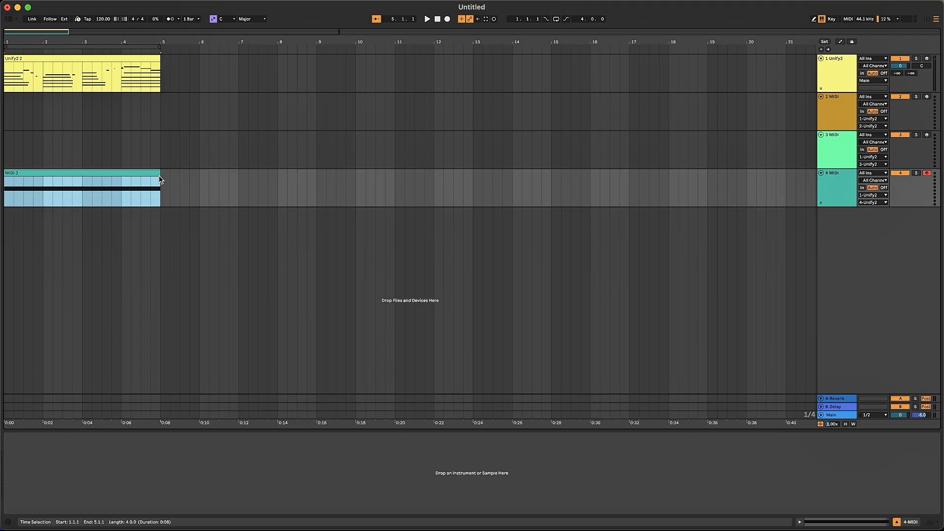
Turn the loop back on and play both clips while checking the notes of the 4 MIDI clip.
key("super+l")
key("space")
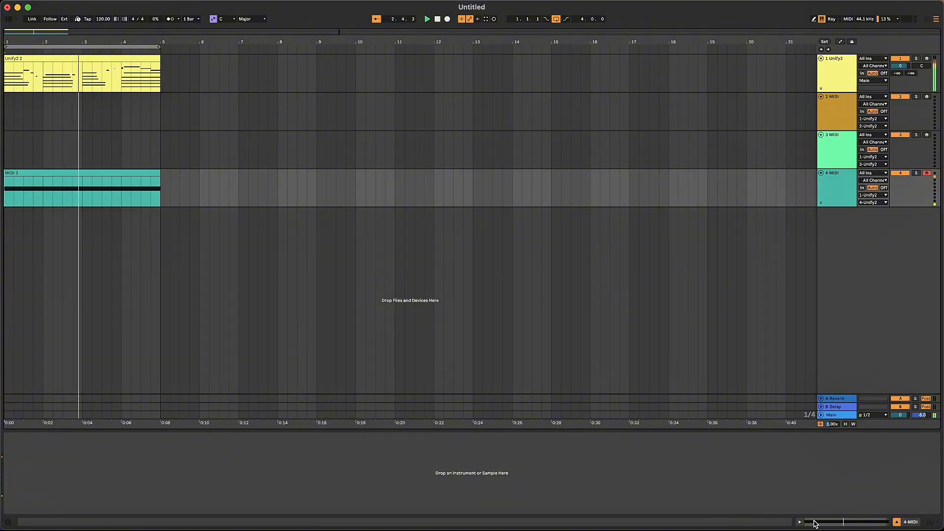
left_click(838, 523)
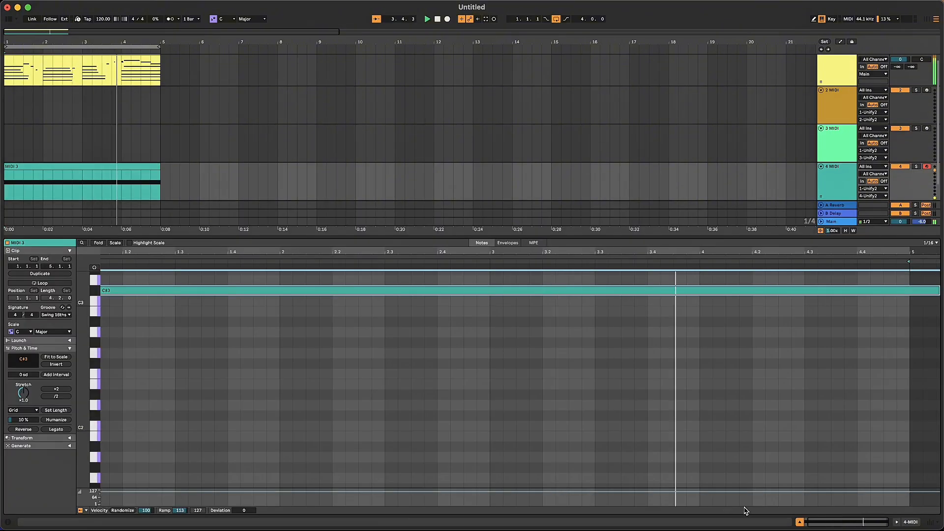
left_click(912, 521)
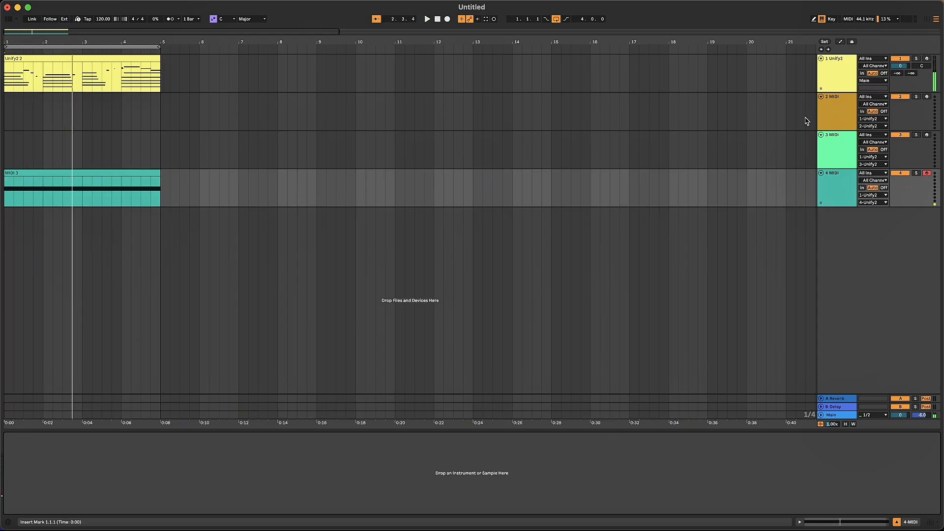
Open the Unify2 plug-in window from track 1 and play the loop to watch the channel layers respond.
left_click(847, 84)
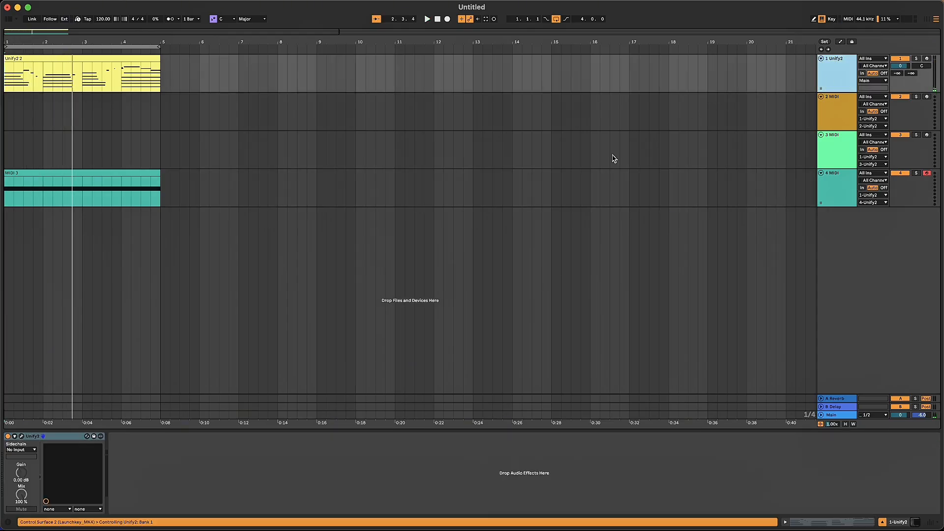
left_click(22, 437)
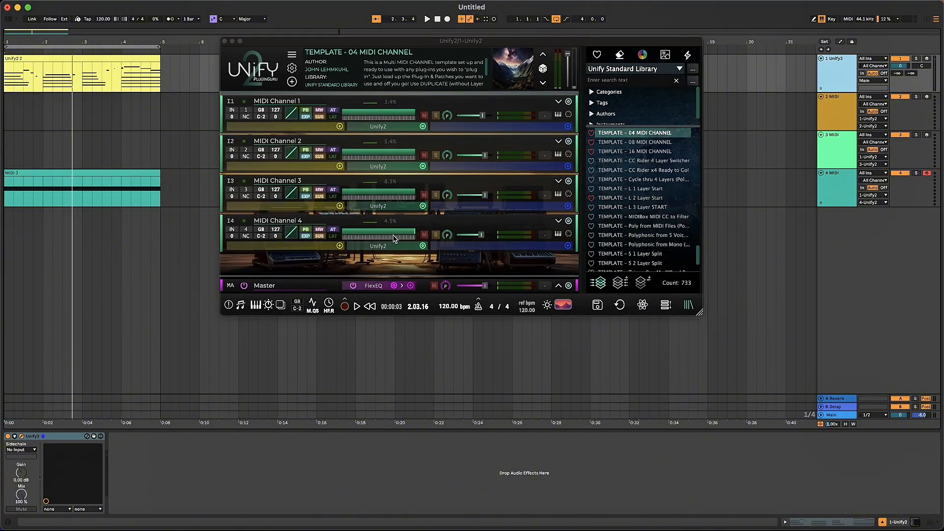
key("space")
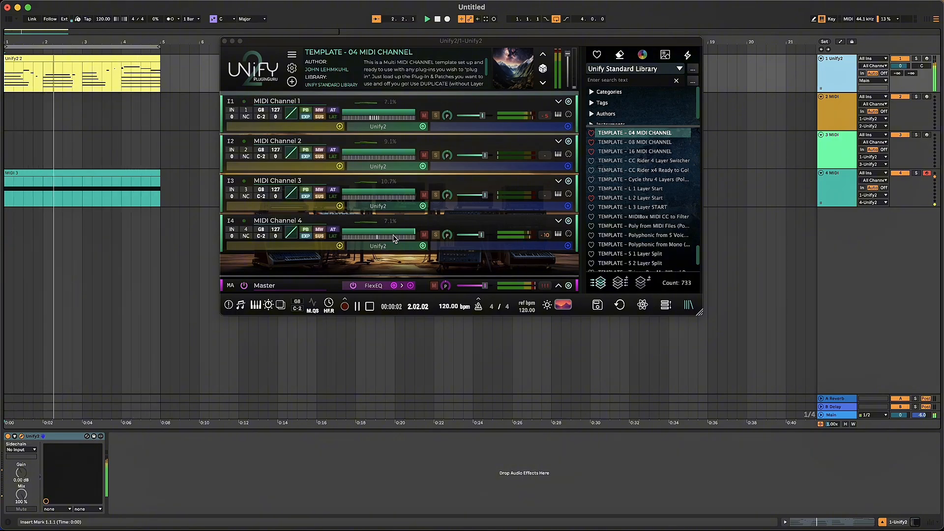
Audition MIDI Channel 3 from the 3 MIDI track over the loop and slightly lower its layer's mix level.
left_click(831, 157)
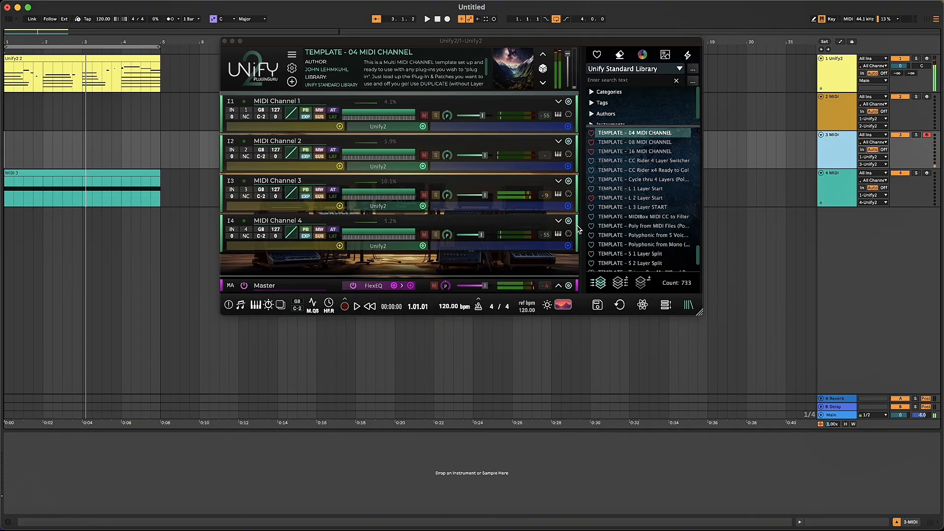
left_click_drag(484, 195, 480, 199)
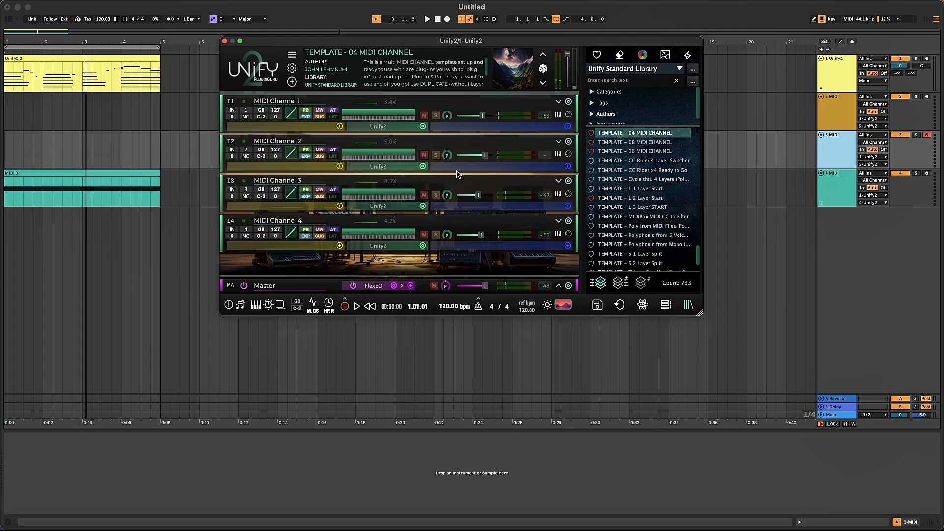
key("space")
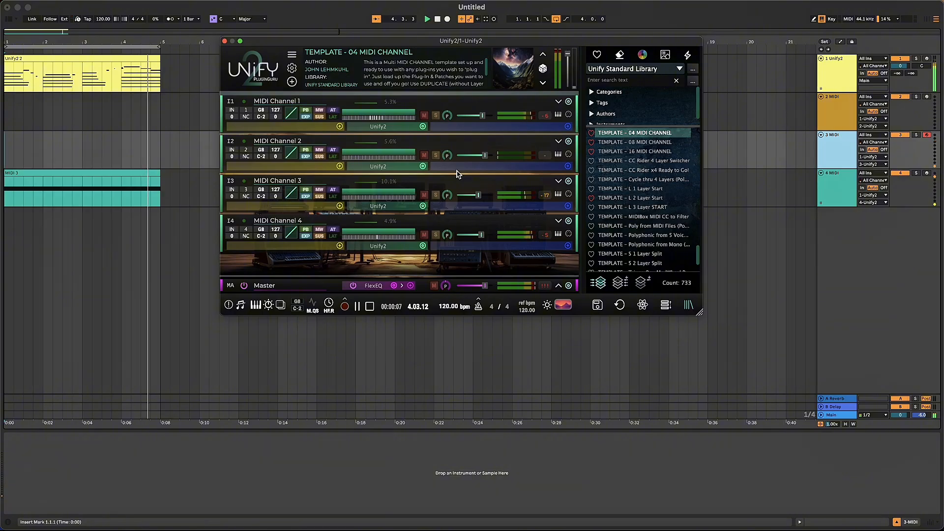
key("space")
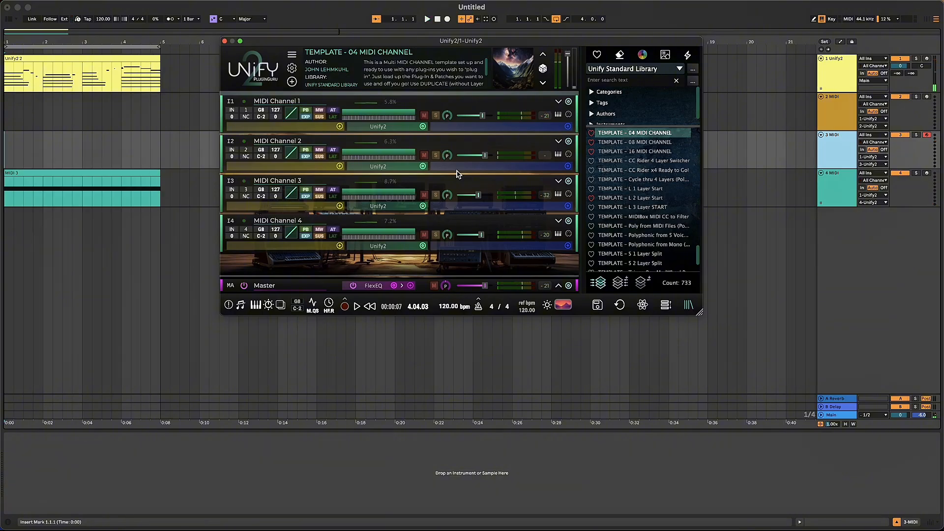
Record a four-bar melody on the 3 MIDI track over the loop and select the recorded clip.
key("F9")
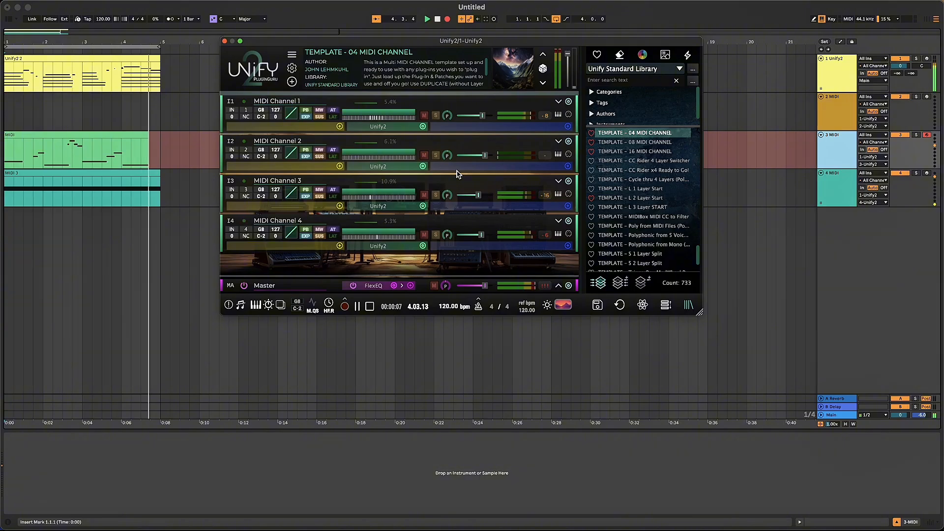
key("space")
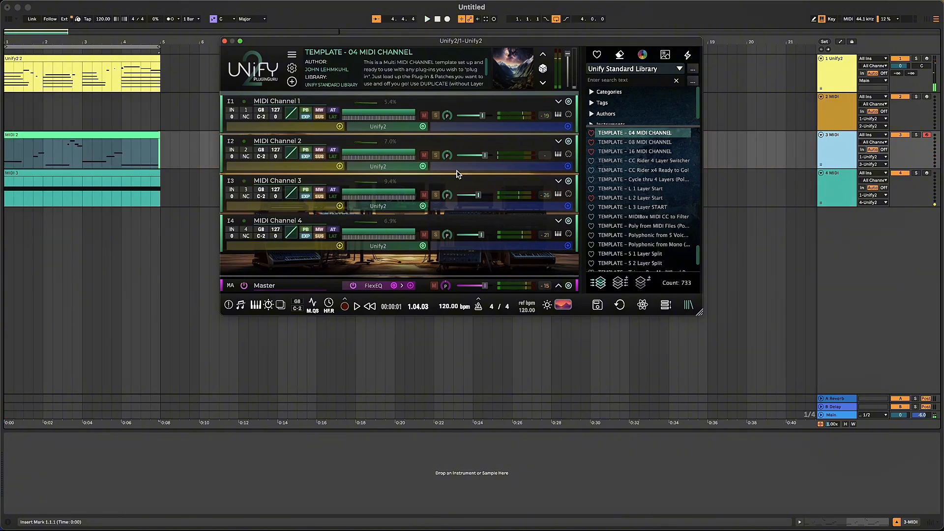
key("space")
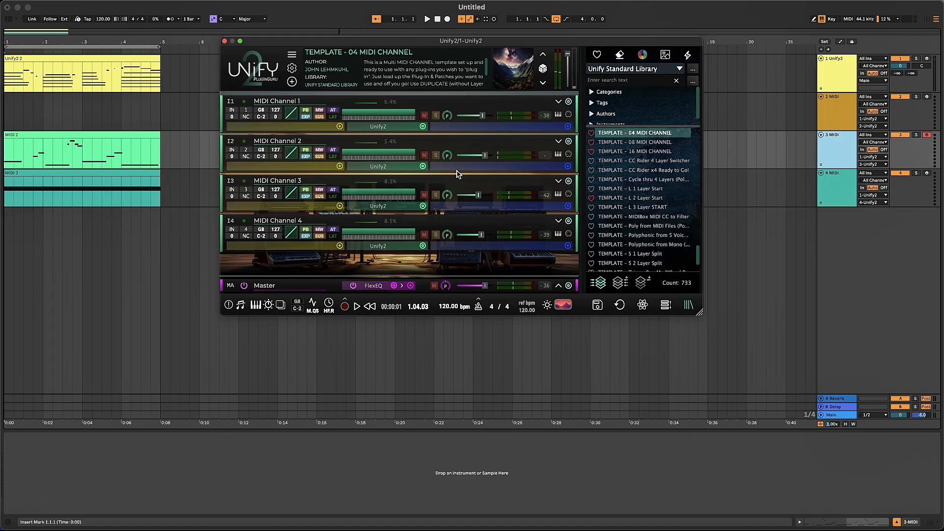
left_click(161, 138)
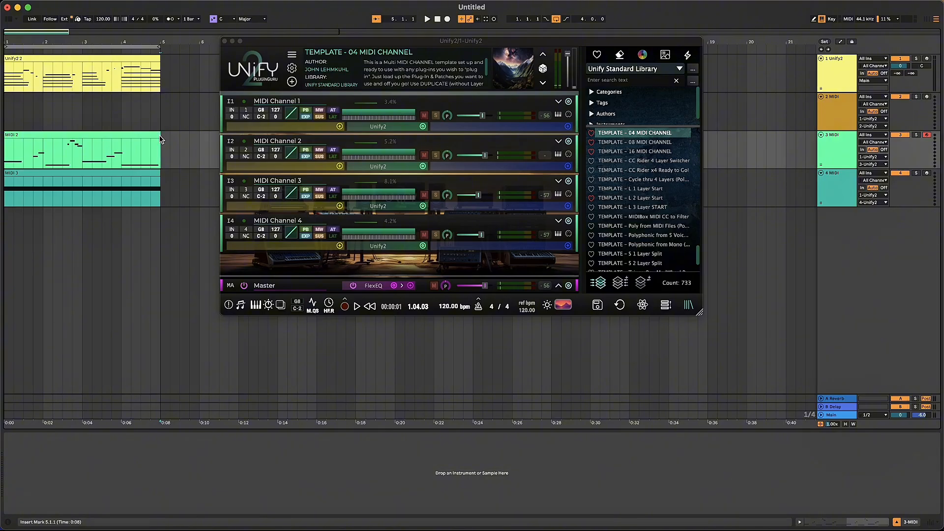
left_click_drag(159, 135, 158, 135)
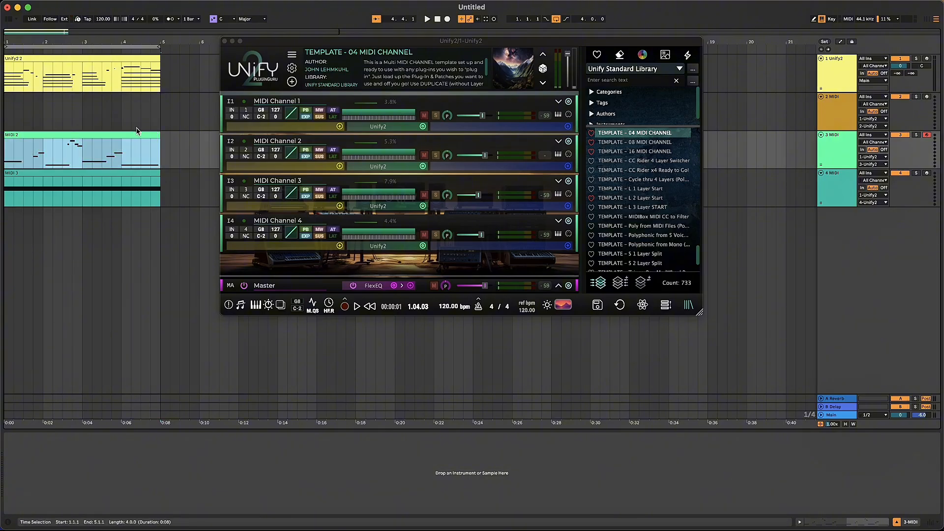
Open the MIDIBox of the drum layer in MIDI Channel 4's Unify2 patch and set its lowest output note to G#1.
left_click(125, 175)
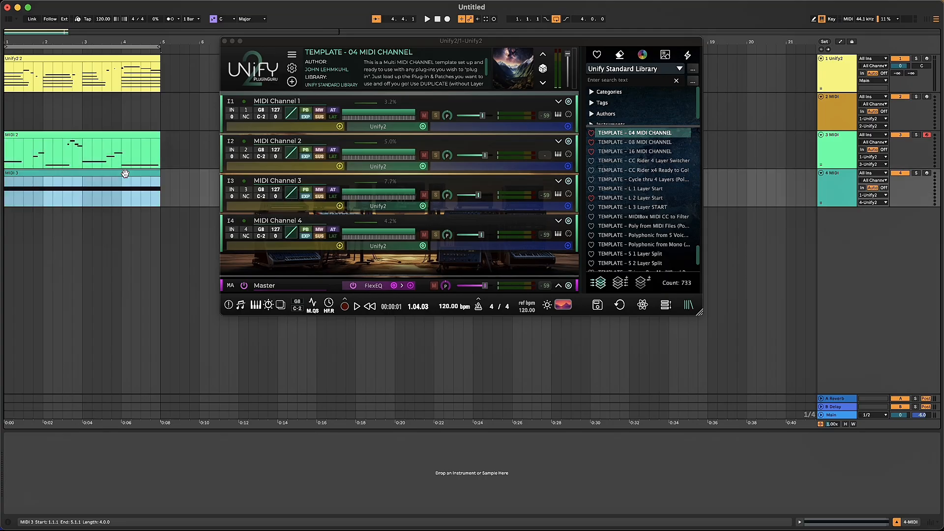
left_click(391, 251)
left_click(391, 251)
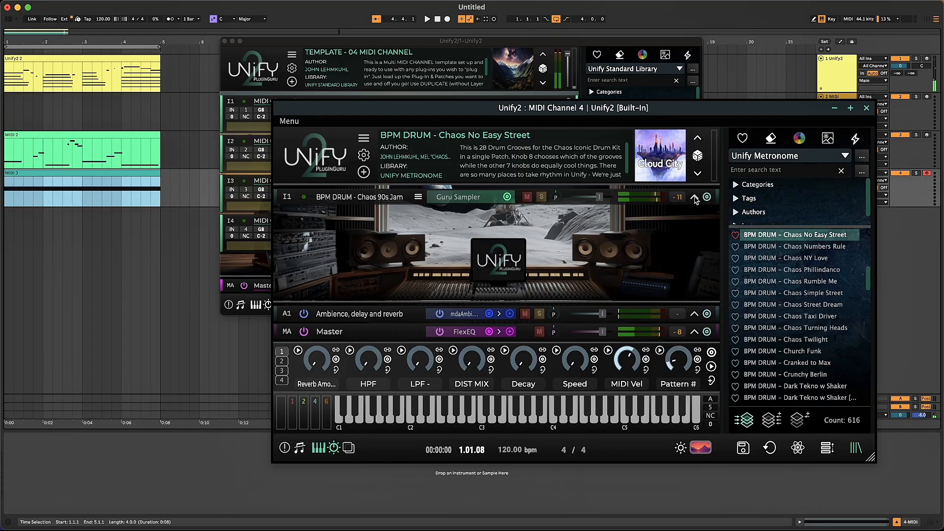
left_click(694, 197)
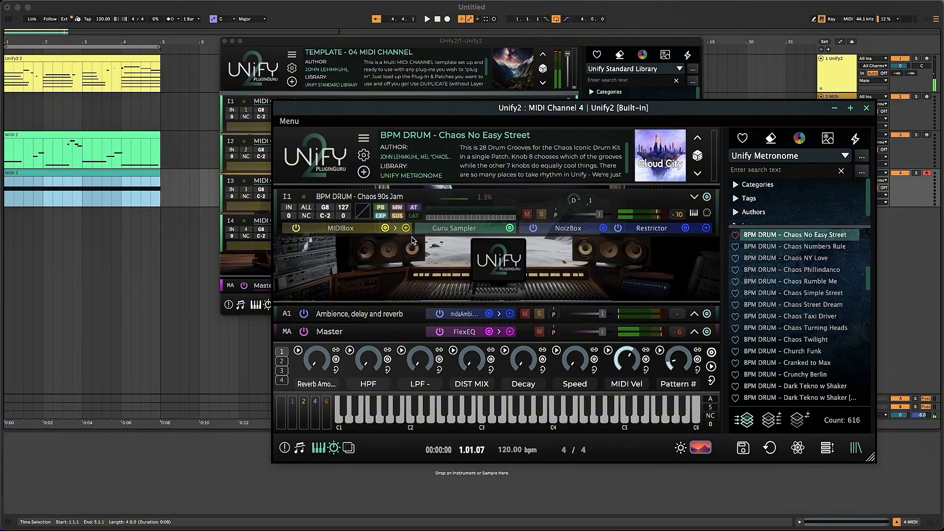
left_click(388, 228)
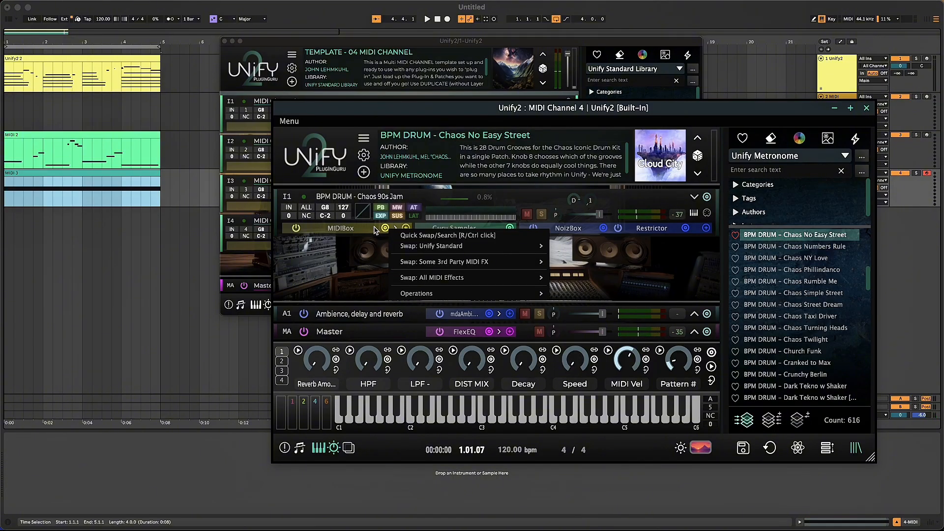
left_click(375, 229)
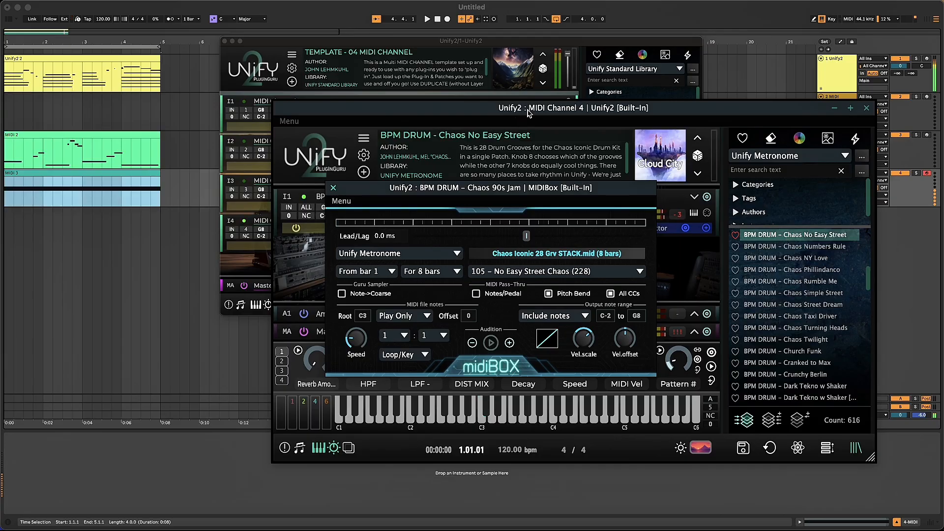
left_click_drag(529, 113, 422, 124)
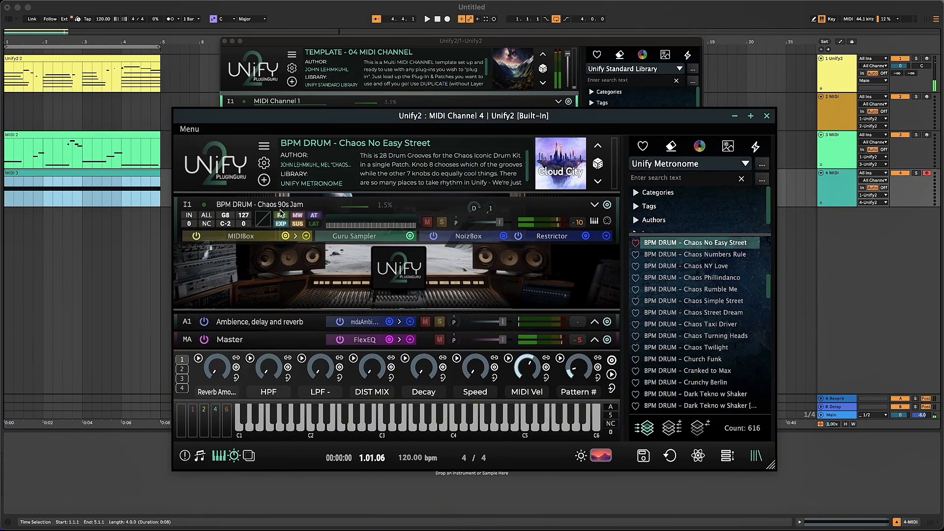
left_click(256, 238)
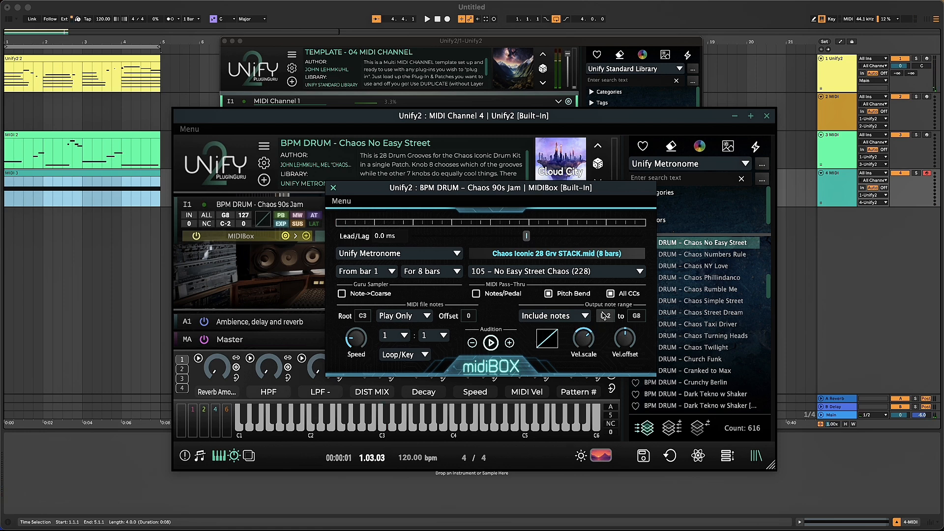
mouse_move(606, 302)
left_mouse_down()
mouse_move(605, 317)
mouse_move(607, 308)
left_mouse_up()
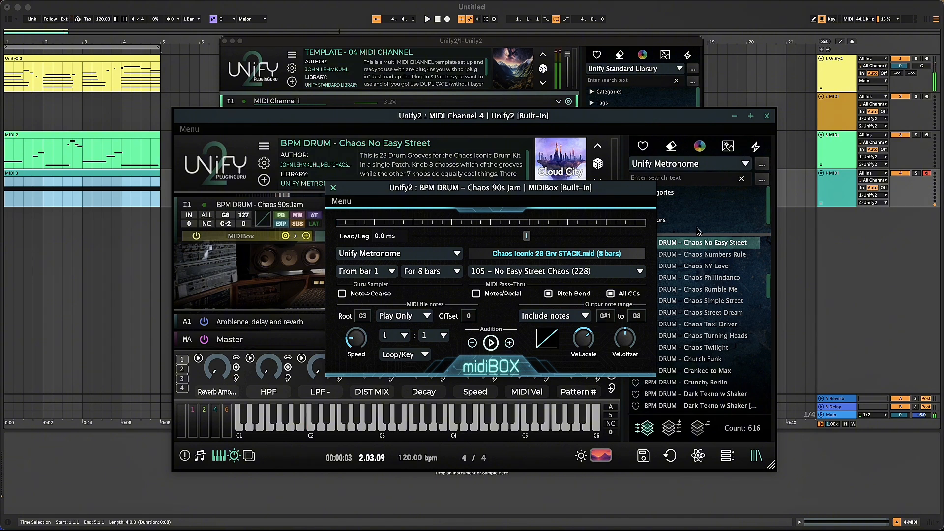
Play the loop from the start to hear the filtered drum groove and close MIDI Channel 4's patch window.
key("Home")
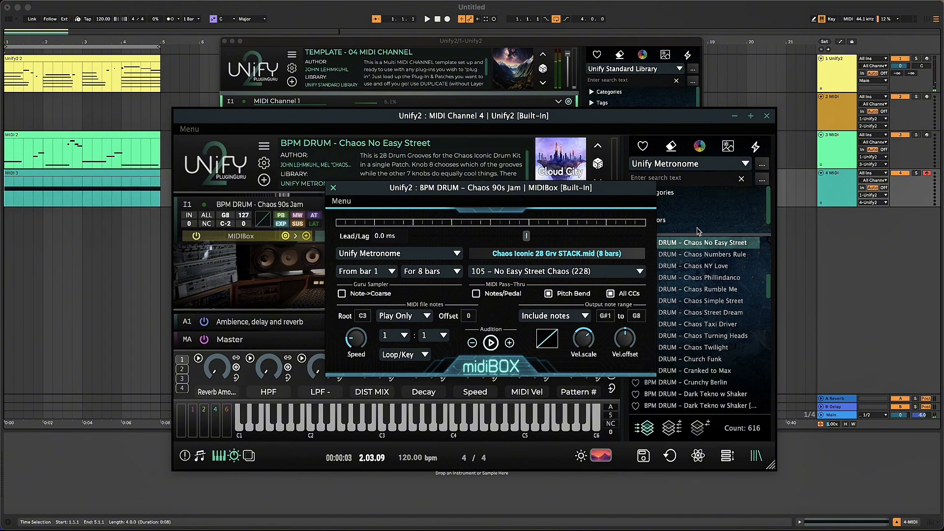
key("space")
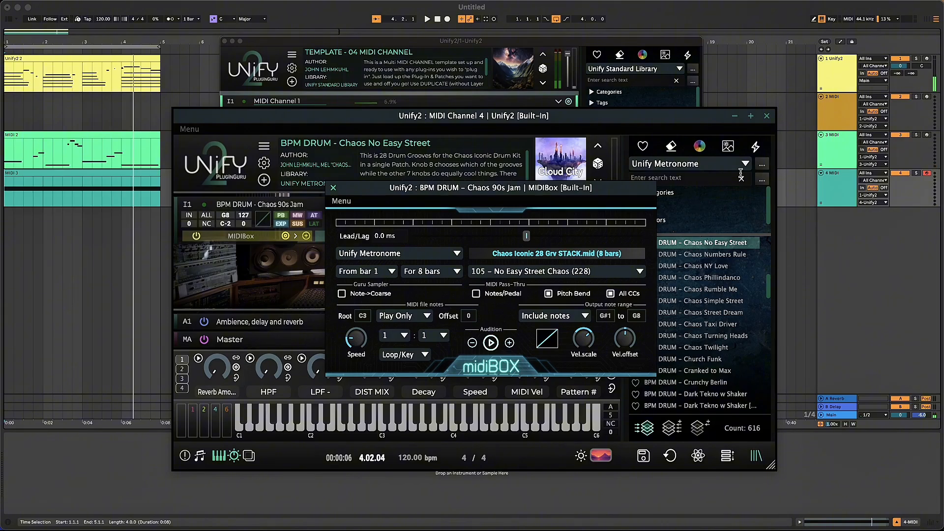
left_click(767, 117)
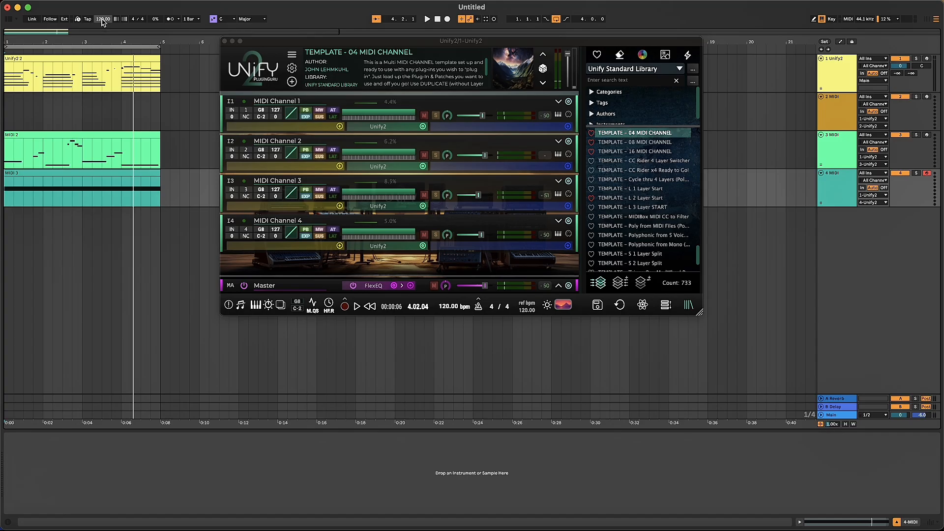
Set the project tempo to 95 BPM and play the loop at that speed.
mouse_move(103, 19)
left_mouse_down()
mouse_move(103, 39)
mouse_move(102, 21)
left_mouse_up()
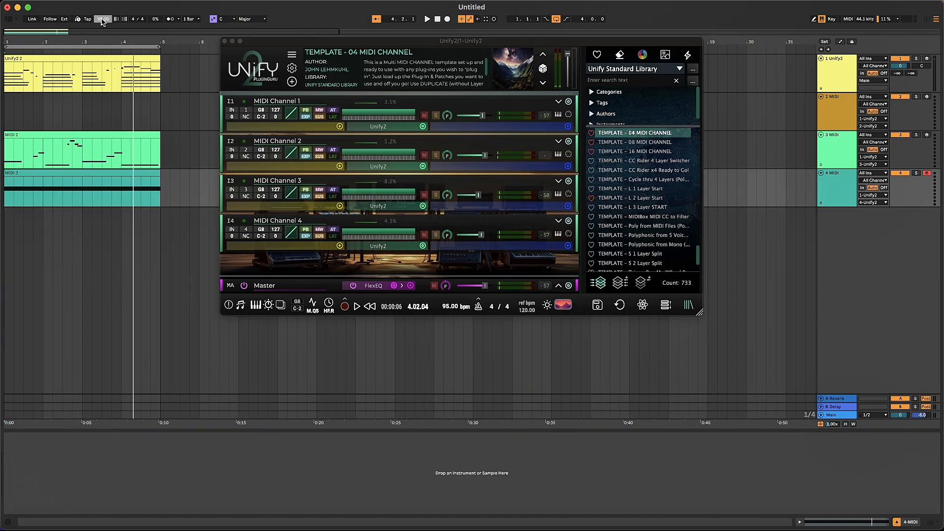
key("space")
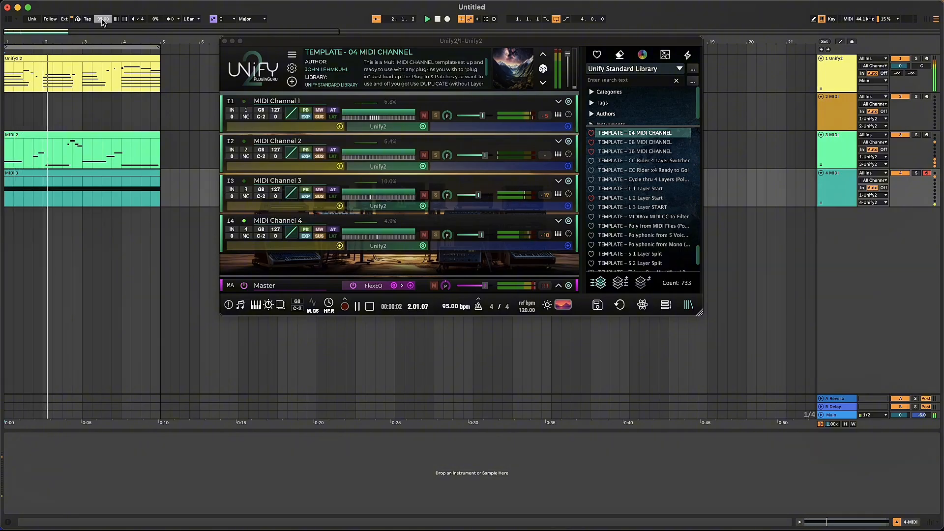
key("space")
Set the project tempo to 112 BPM and audition the loop.
left_click_drag(101, 20, 103, 10)
key("space")
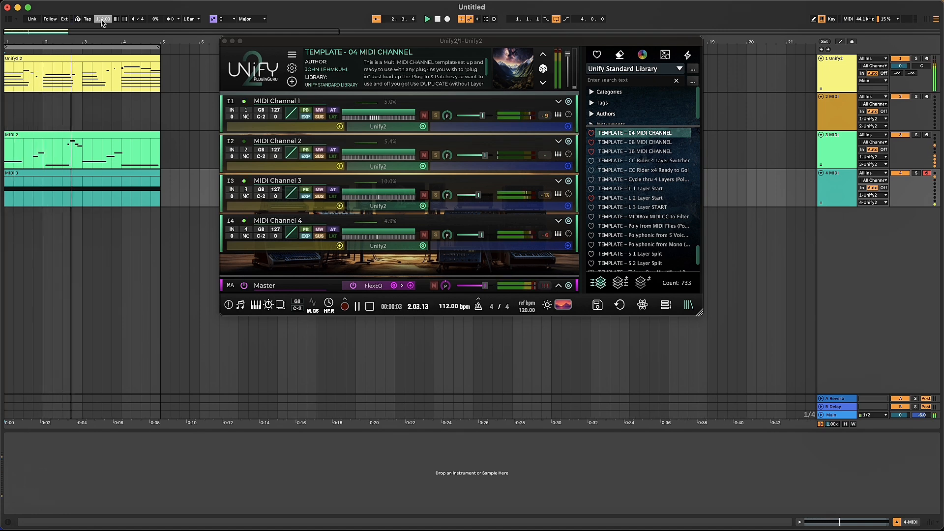
key("space")
Delete the clip on the 3 MIDI track and rehearse a replacement part over the loop from the start.
left_click(89, 136)
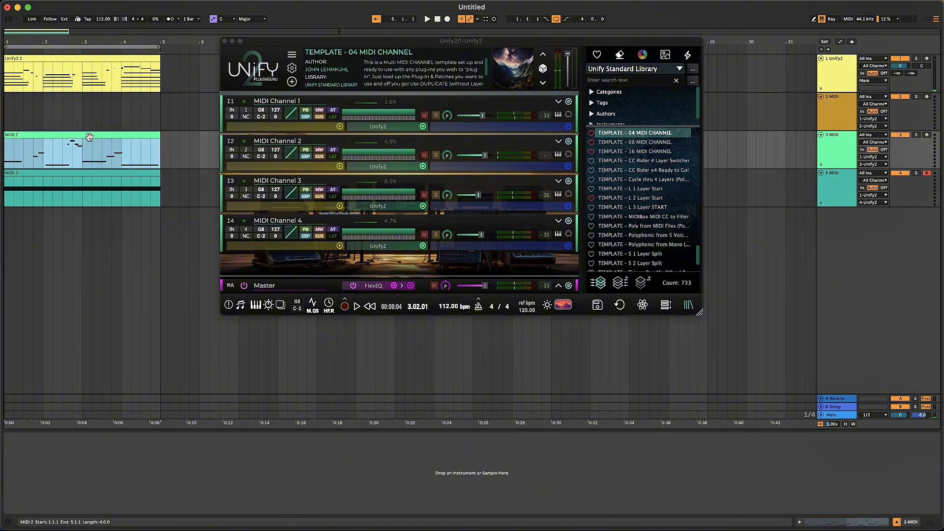
key("Delete")
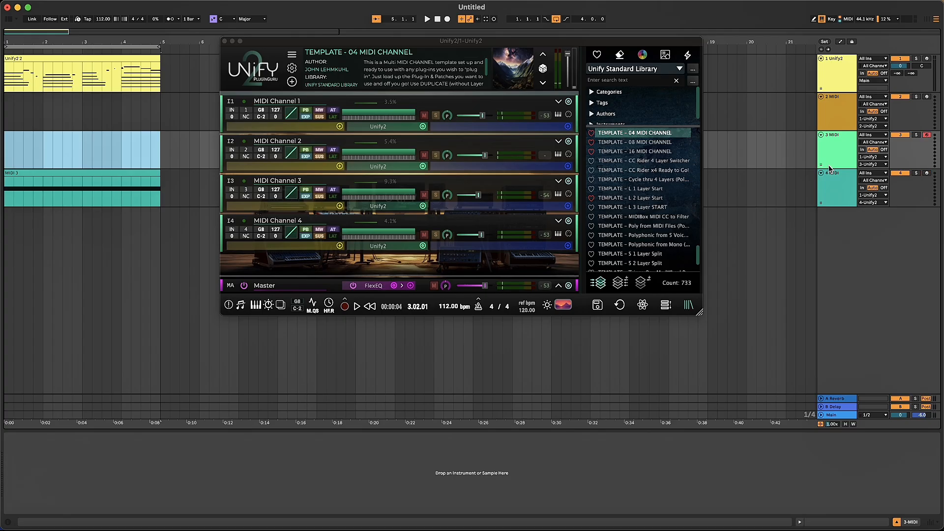
key("space")
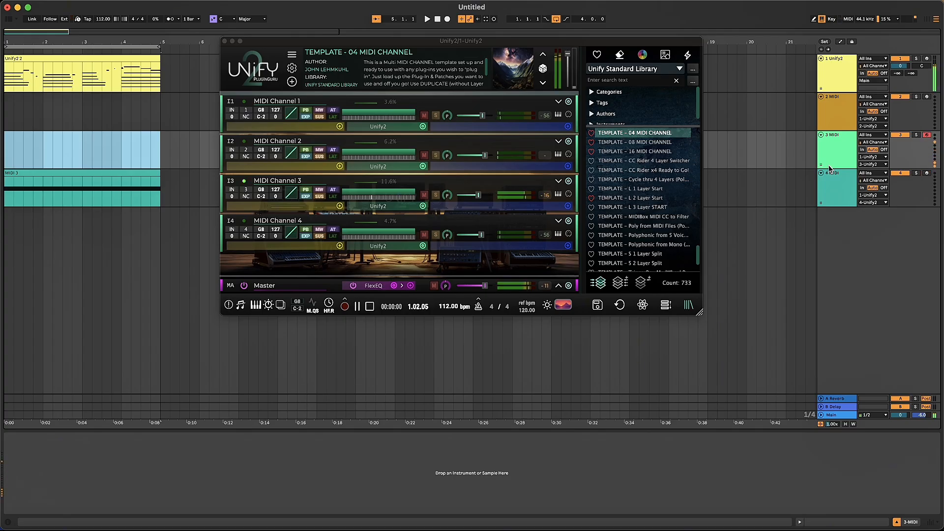
key("Home")
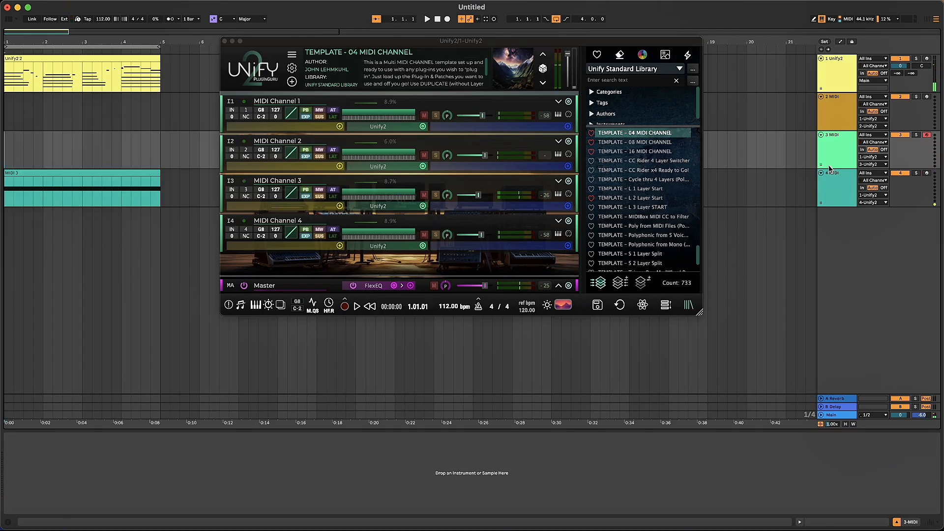
key("space")
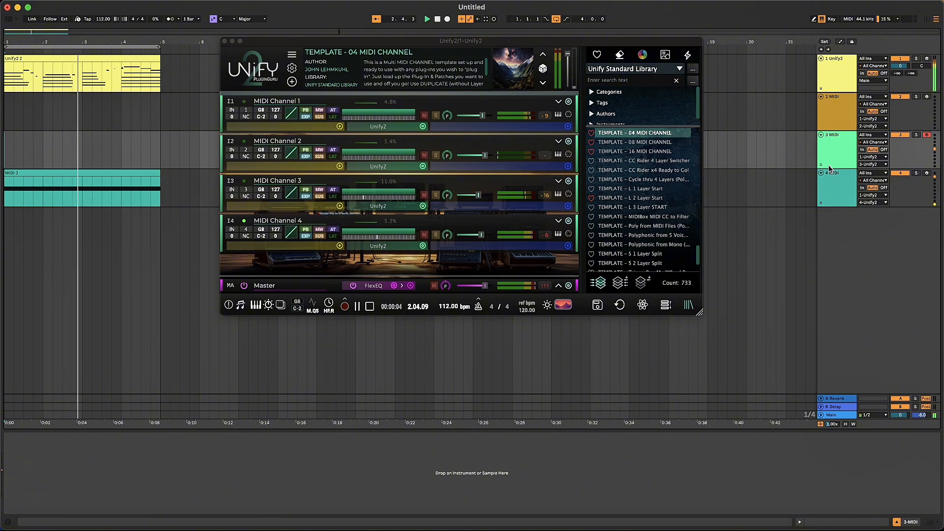
key("space")
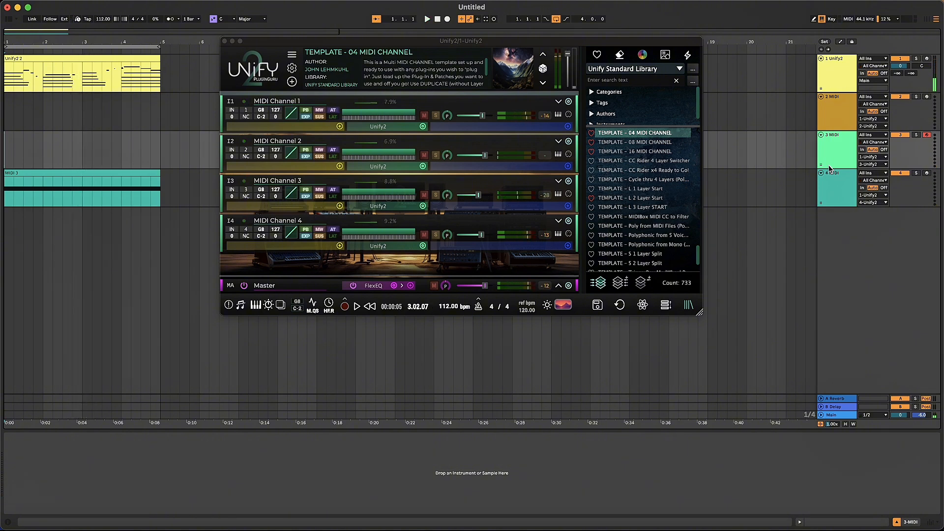
Record a new four-bar part on the 3 MIDI track over the loop and stop playback after hearing it.
key("F9")
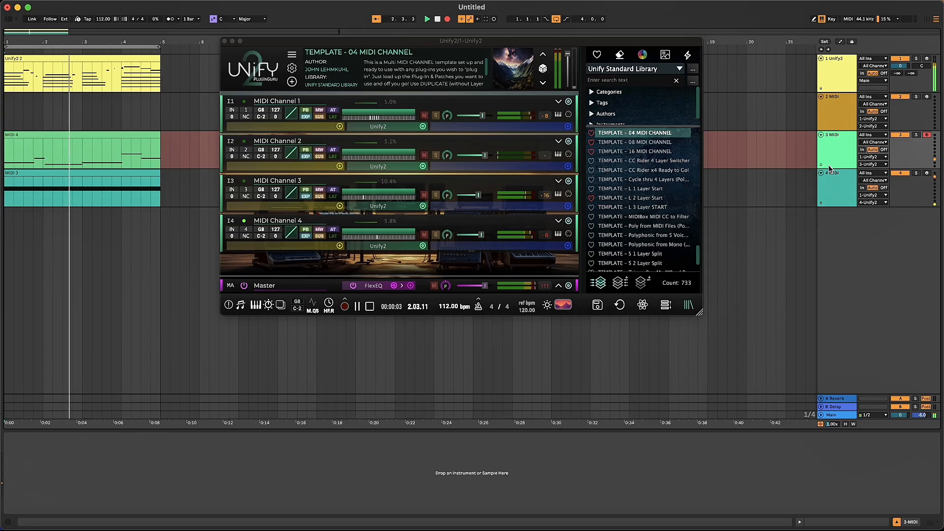
key("F9")
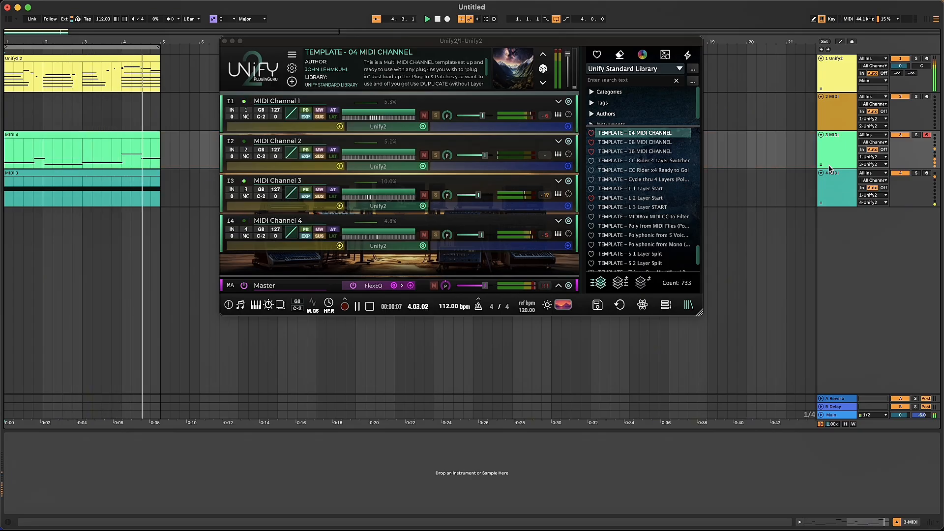
key("space")
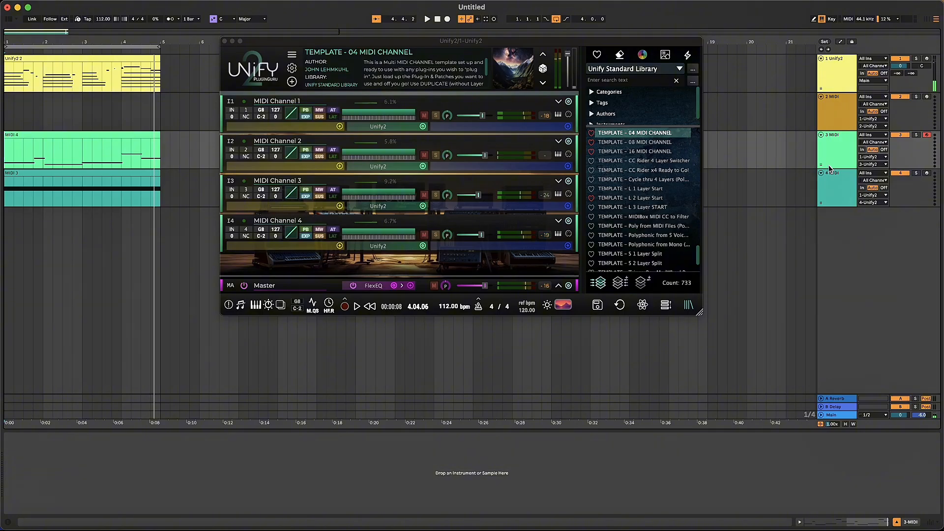
Select the 2 MIDI track and load the LEAD - Bad Cat Lead patch into MIDI Channel 2 from the Unify Standard Library.
left_click(847, 123)
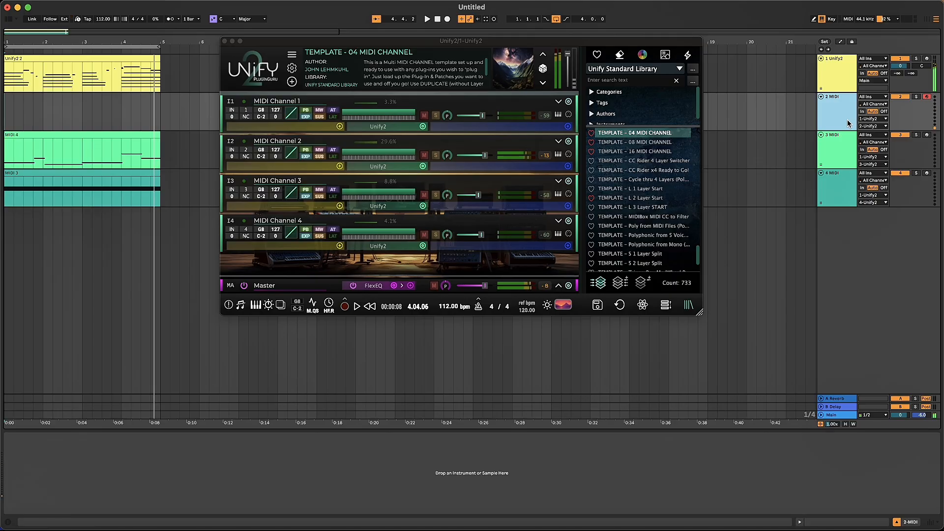
left_click(392, 168)
left_click(392, 167)
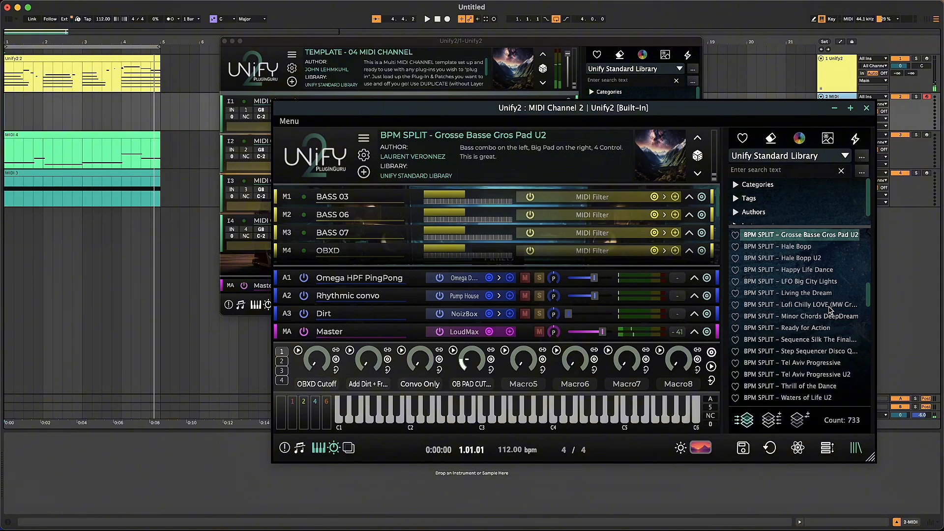
left_click_drag(869, 306, 871, 348)
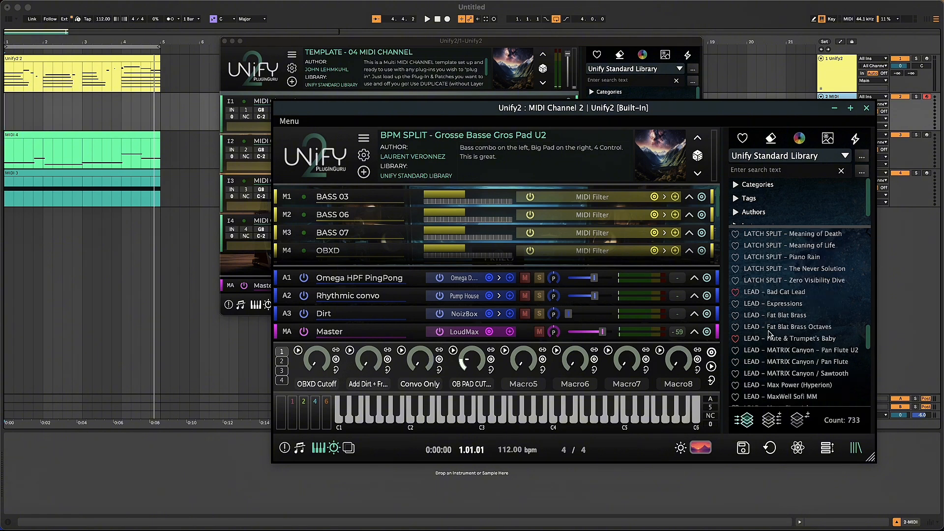
left_click(779, 292)
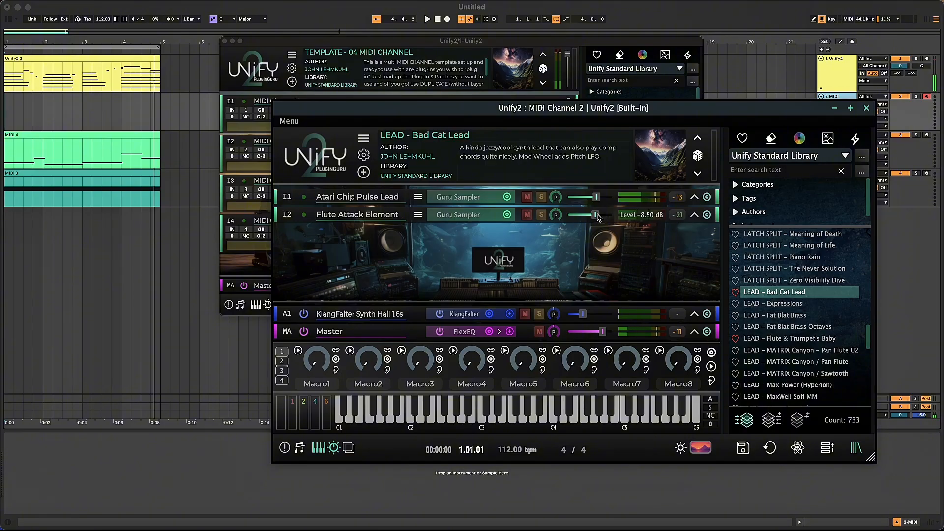
Close MIDI Channel 2's patch window, lower its layer level to -13 dB and rehearse the lead over the loop.
left_click(867, 108)
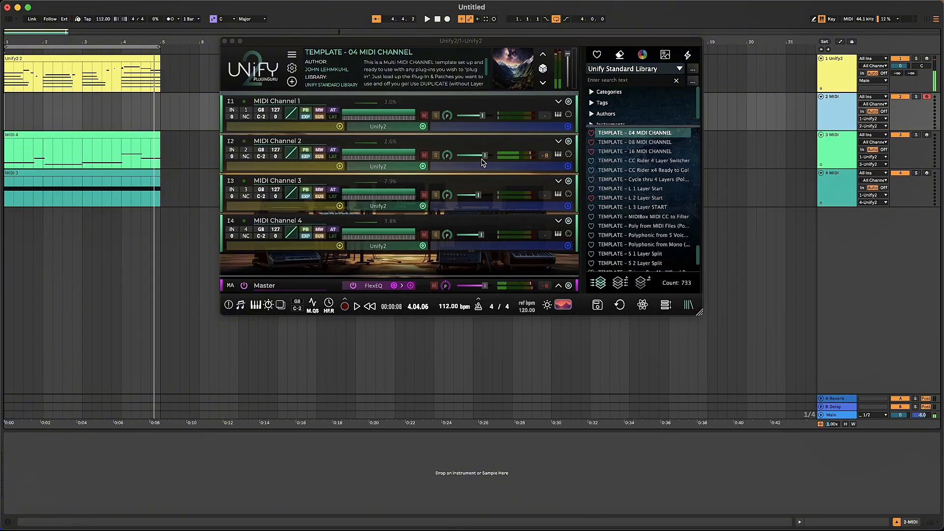
left_click_drag(485, 161, 475, 162)
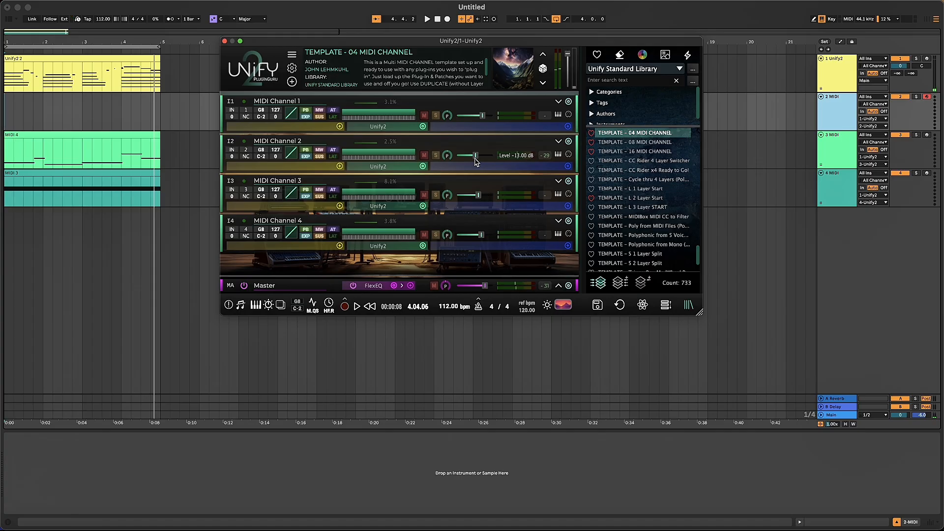
key("space")
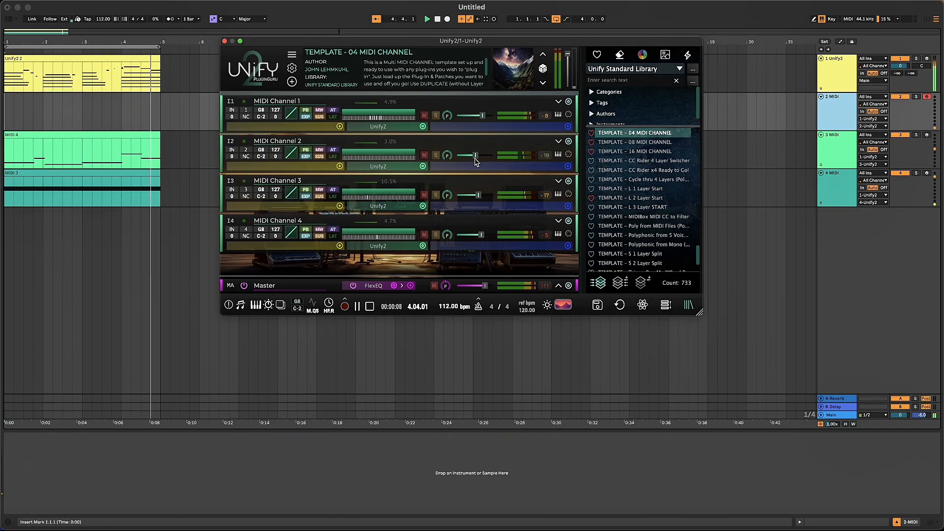
Record a four-bar lead take on the 2 MIDI track over the loop from the start and play it back.
key("space")
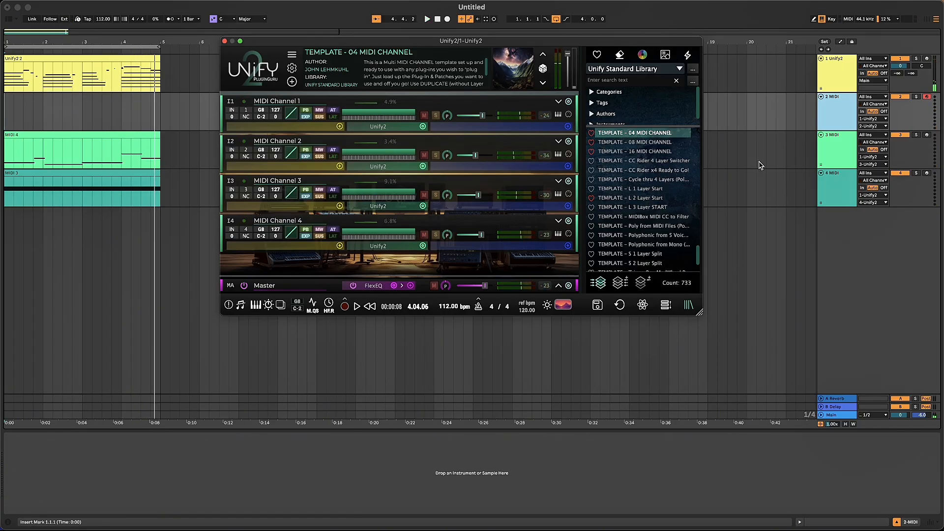
left_click(828, 120)
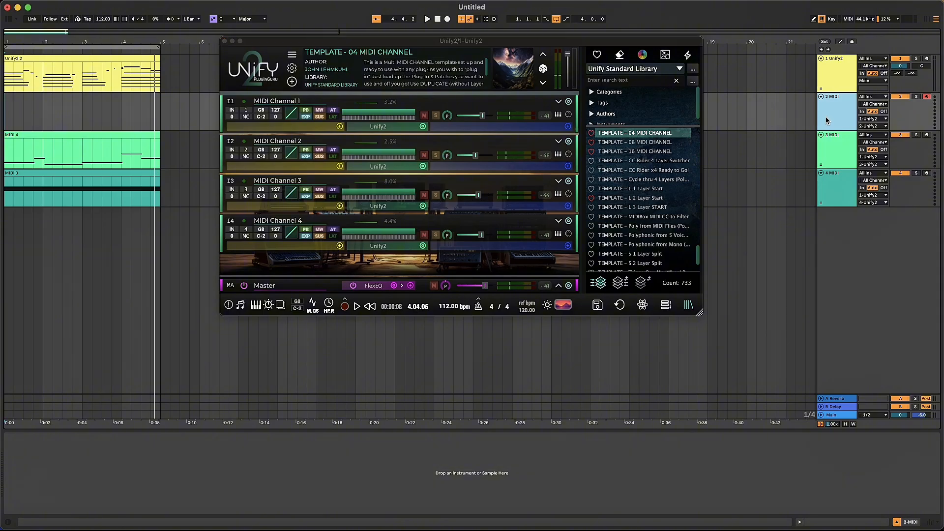
key("space")
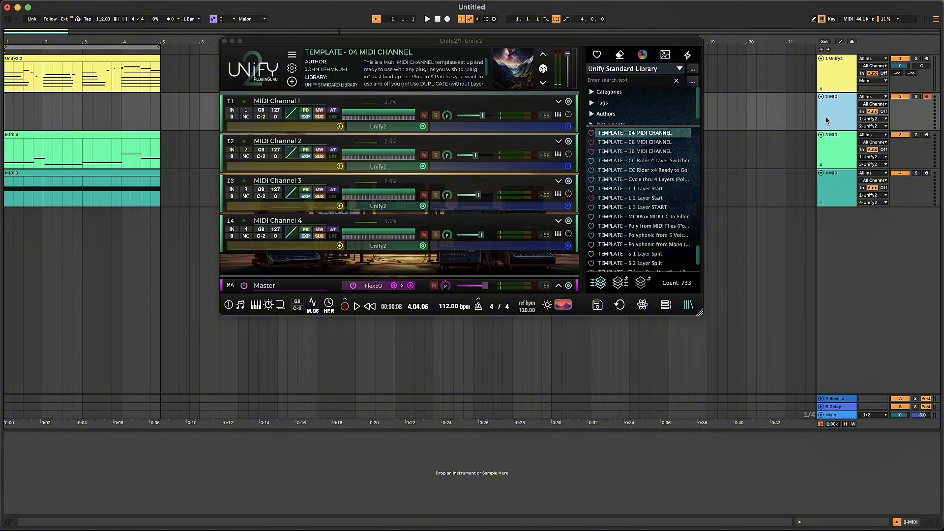
key("F9")
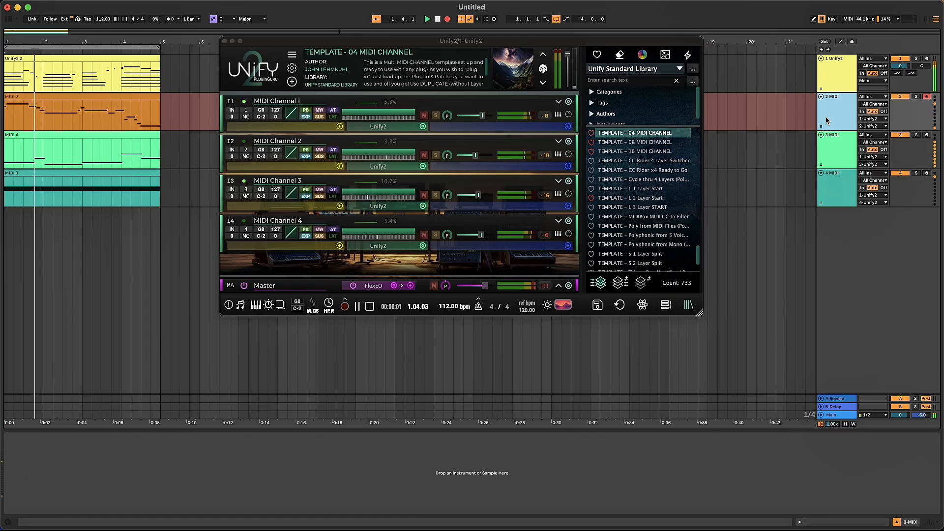
key("F9")
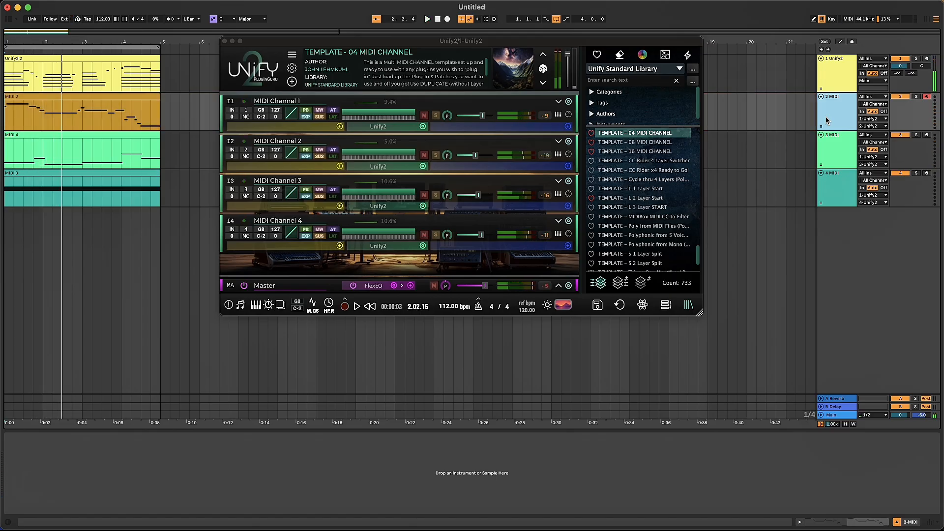
key("space")
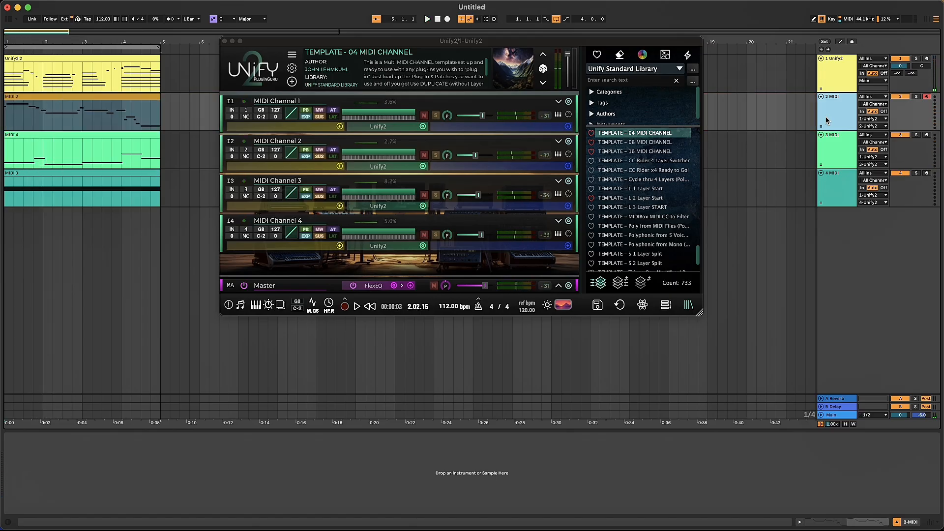
key("space")
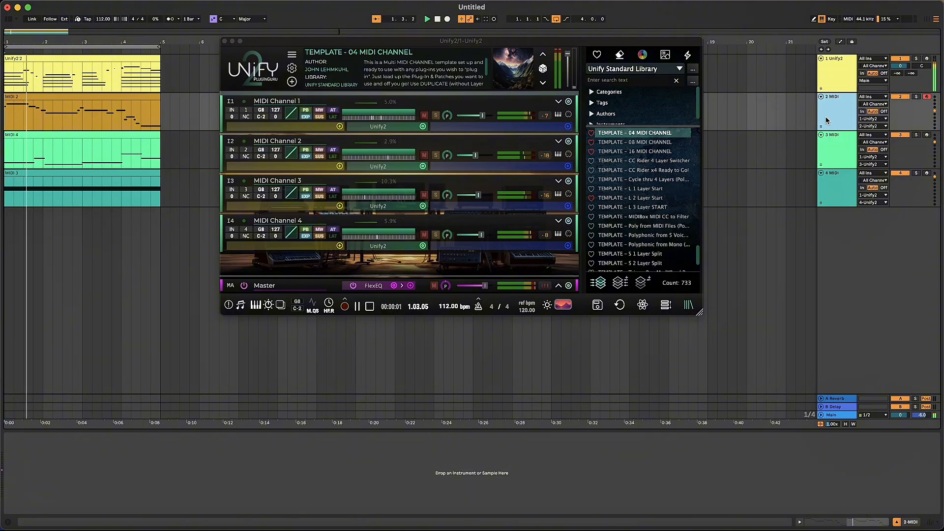
key("space")
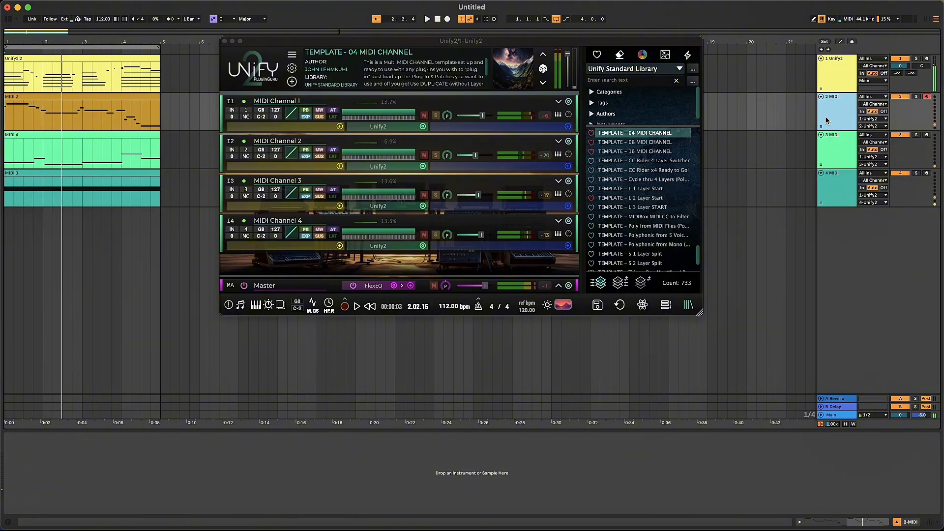
Delete the clip on the 2 MIDI track and record a new four-bar lead part in its place over the loop.
left_click(132, 100)
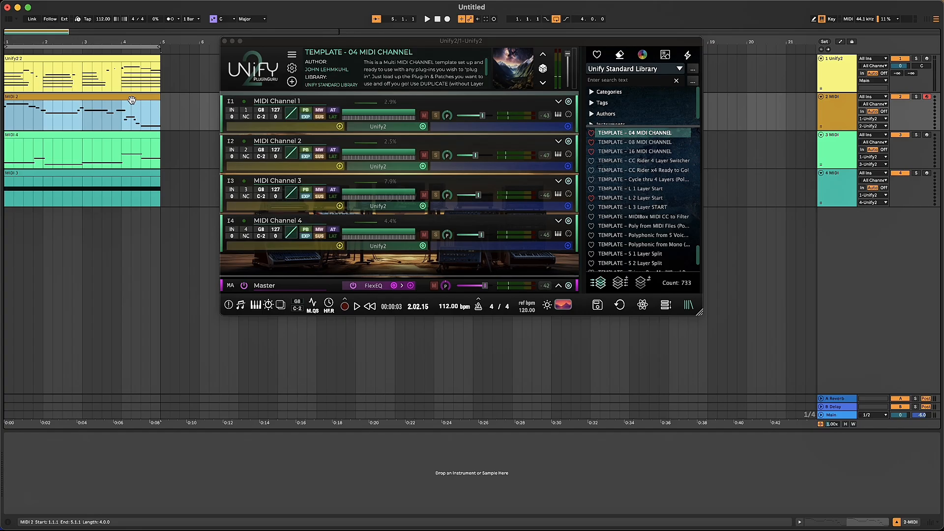
key("BackSpace")
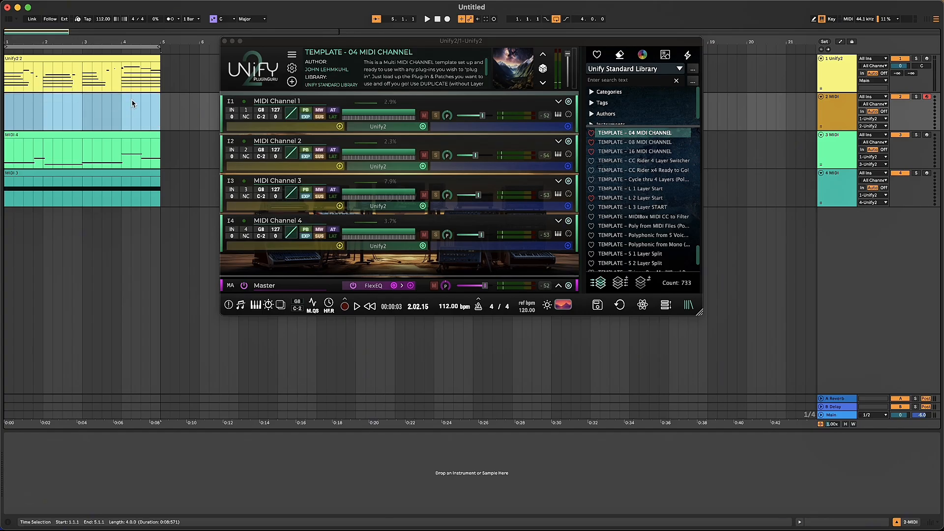
key("Home")
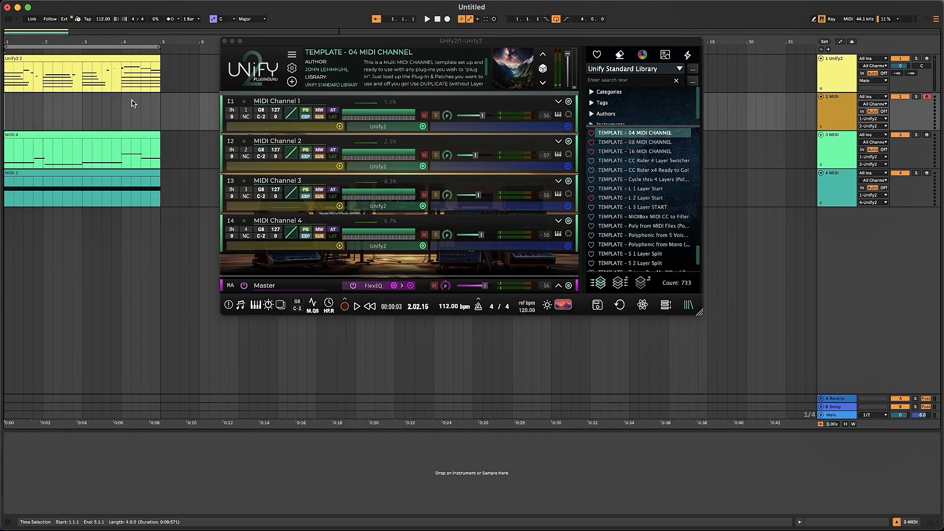
key("F9")
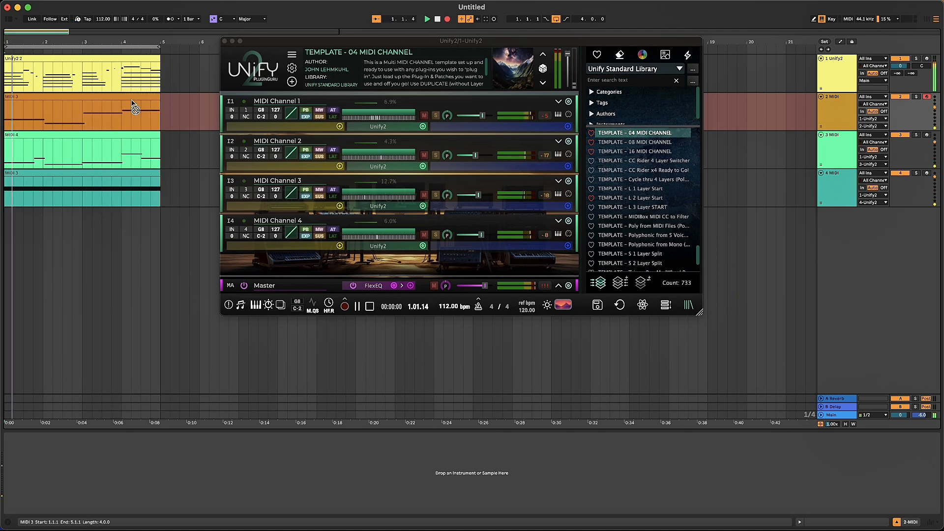
key("F9")
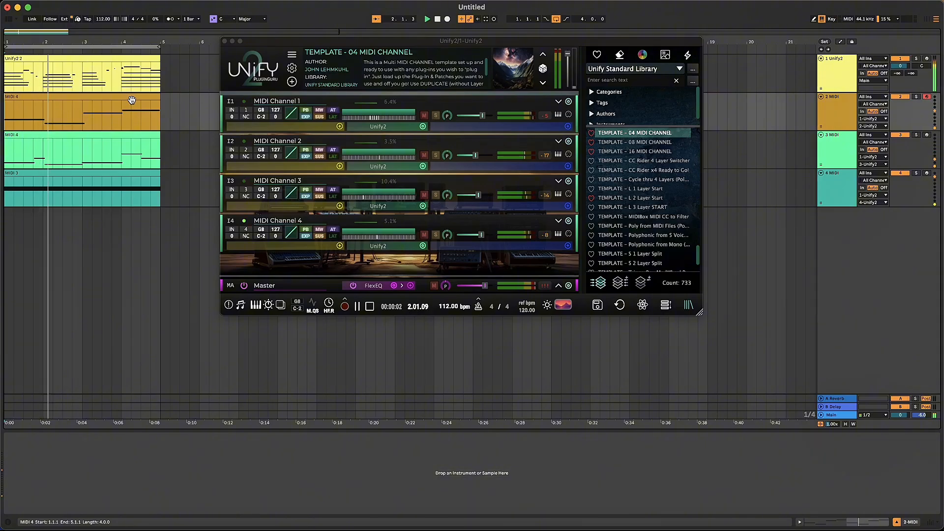
left_click(132, 100)
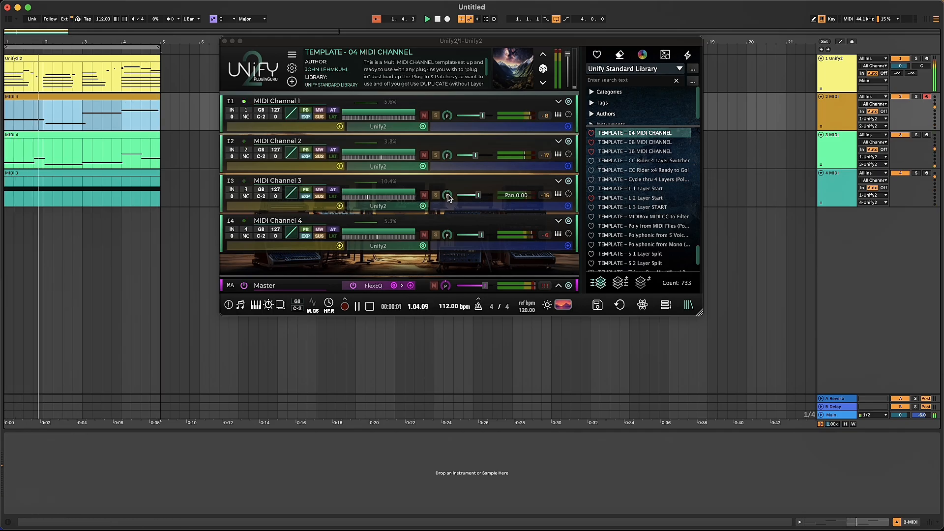
Lower the layer levels of MIDI Channels 3, 2 and 1 to balance them during loop playback, and stop playback.
left_click_drag(480, 198, 472, 197)
left_click_drag(475, 156, 474, 159)
left_click_drag(483, 115, 478, 119)
left_click_drag(474, 157, 471, 160)
key("space")
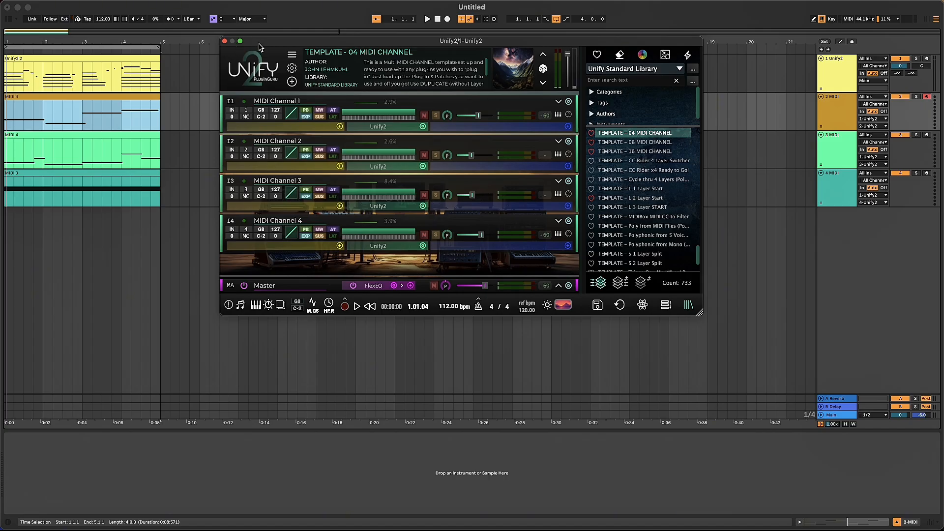
View the four tracks in Session View and return to Arrangement View.
left_click(310, 15)
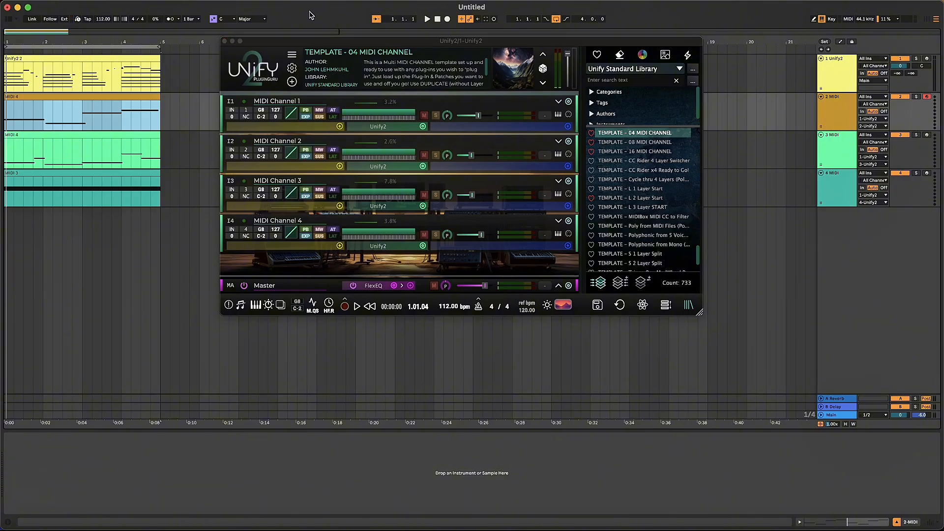
key("Tab")
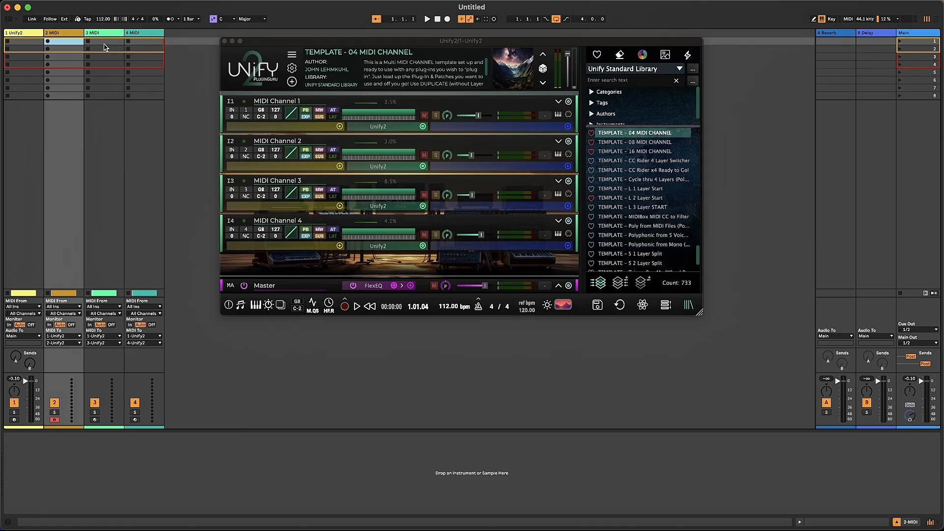
key("Tab")
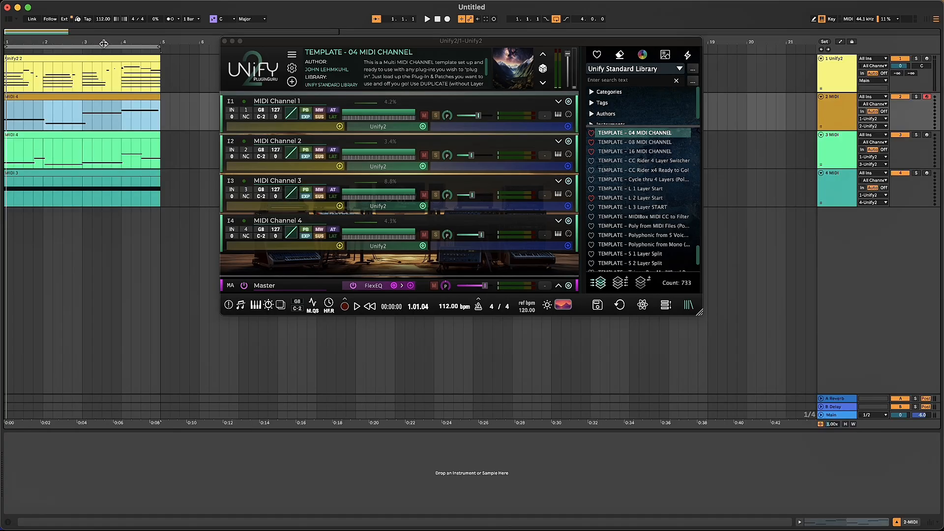